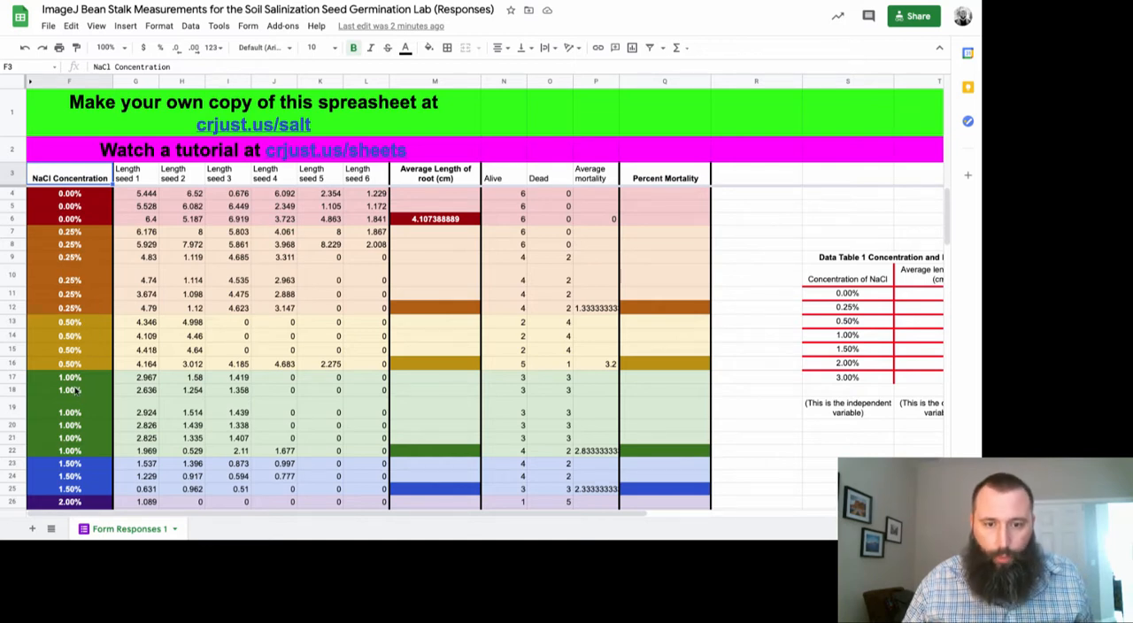
Examine the color-coded NaCl concentration groups, the average root length formula in M6 and its source range G4:L6
{"action": "scroll", "coordinate": [75, 413], "scroll_direction": "down", "scroll_amount": 1}
{"action": "scroll", "coordinate": [75, 413], "scroll_direction": "down", "scroll_amount": 1}
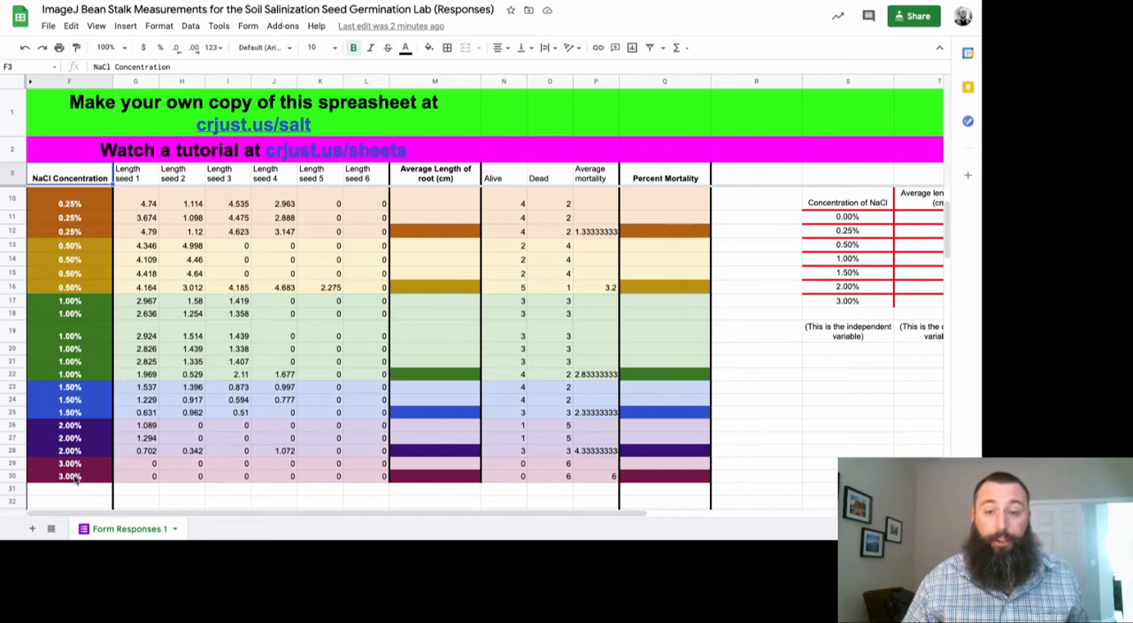
{"action": "scroll", "coordinate": [75, 478], "scroll_direction": "up", "scroll_amount": 2}
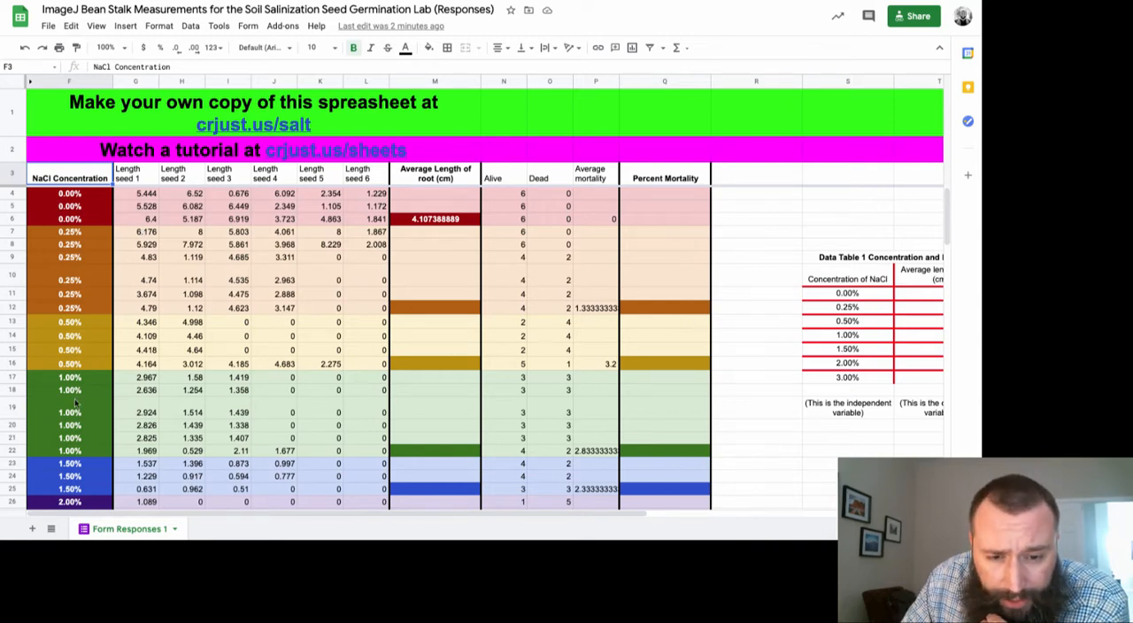
{"action": "scroll", "coordinate": [76, 403], "scroll_direction": "down", "scroll_amount": 2}
{"action": "scroll", "coordinate": [76, 403], "scroll_direction": "up", "scroll_amount": 2}
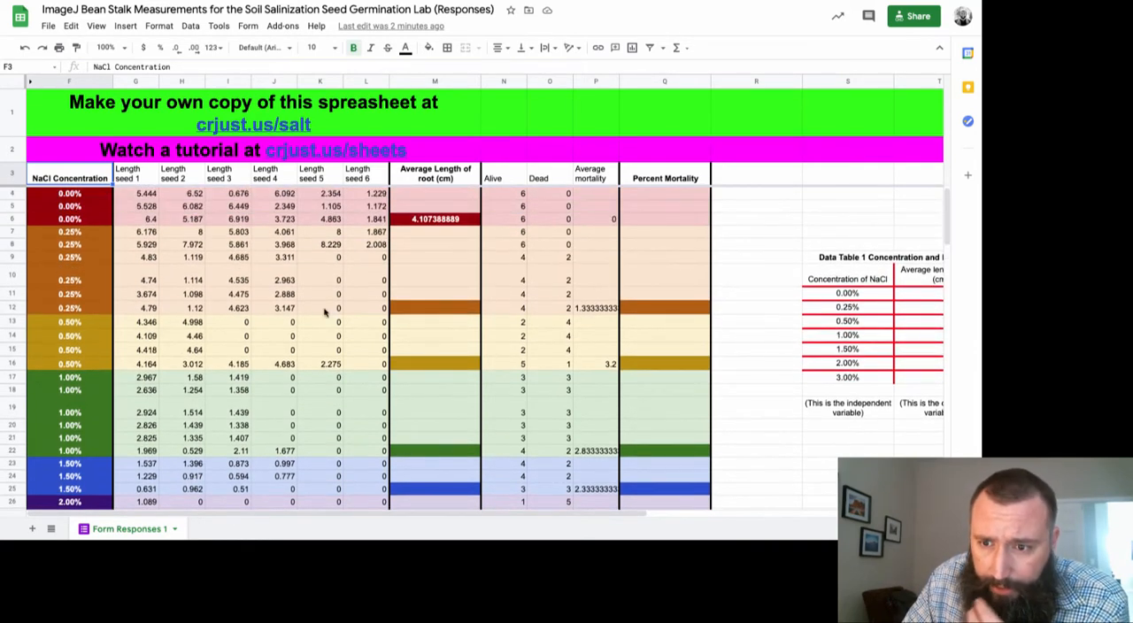
{"action": "left_click", "coordinate": [426, 224]}
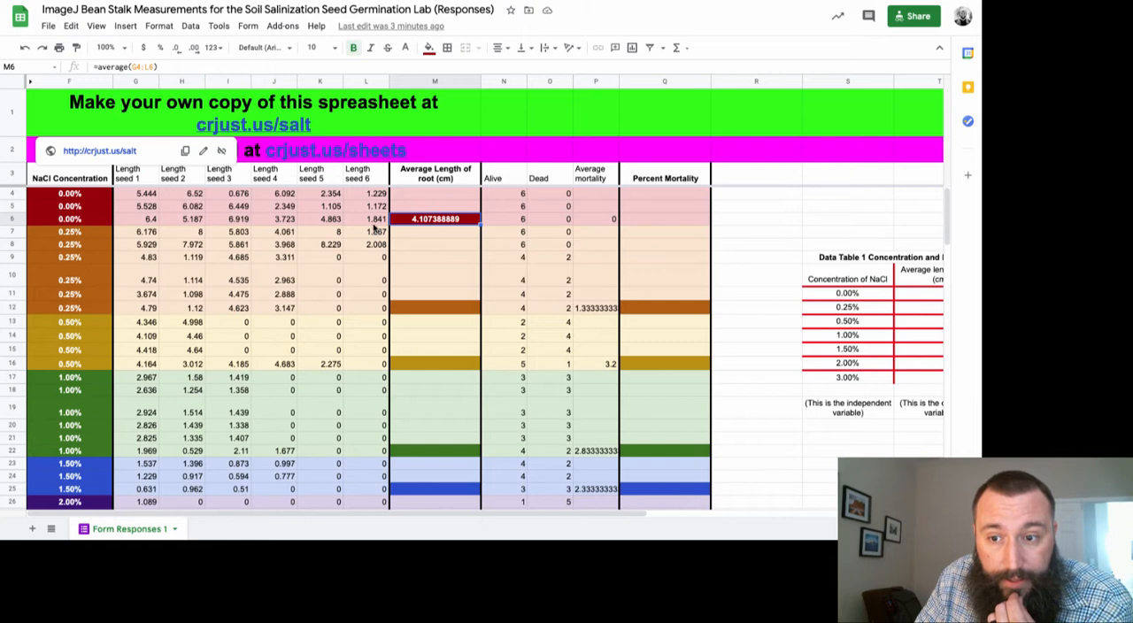
{"action": "left_click", "coordinate": [418, 260]}
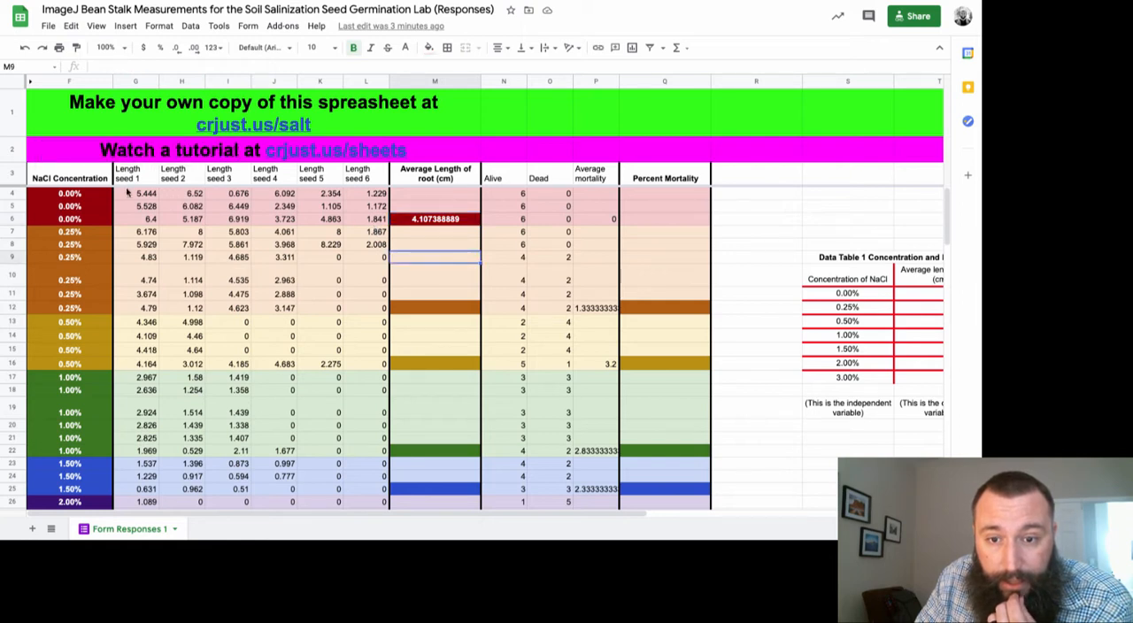
{"action": "left_click_drag", "start_coordinate": [126, 192], "coordinate": [360, 223]}
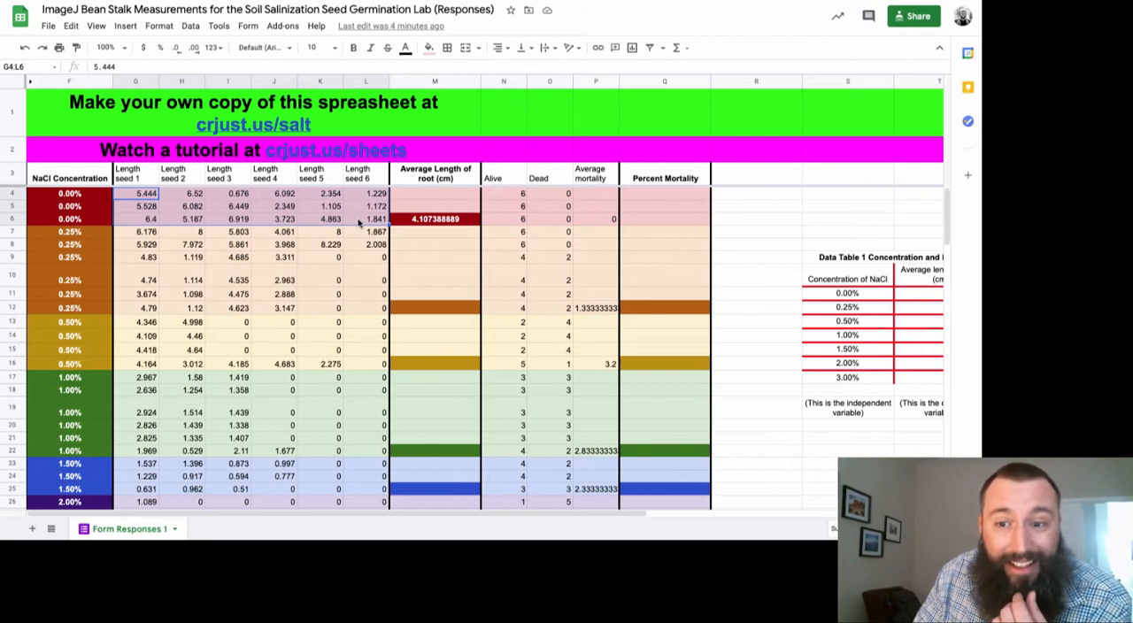
{"action": "left_click", "coordinate": [420, 222]}
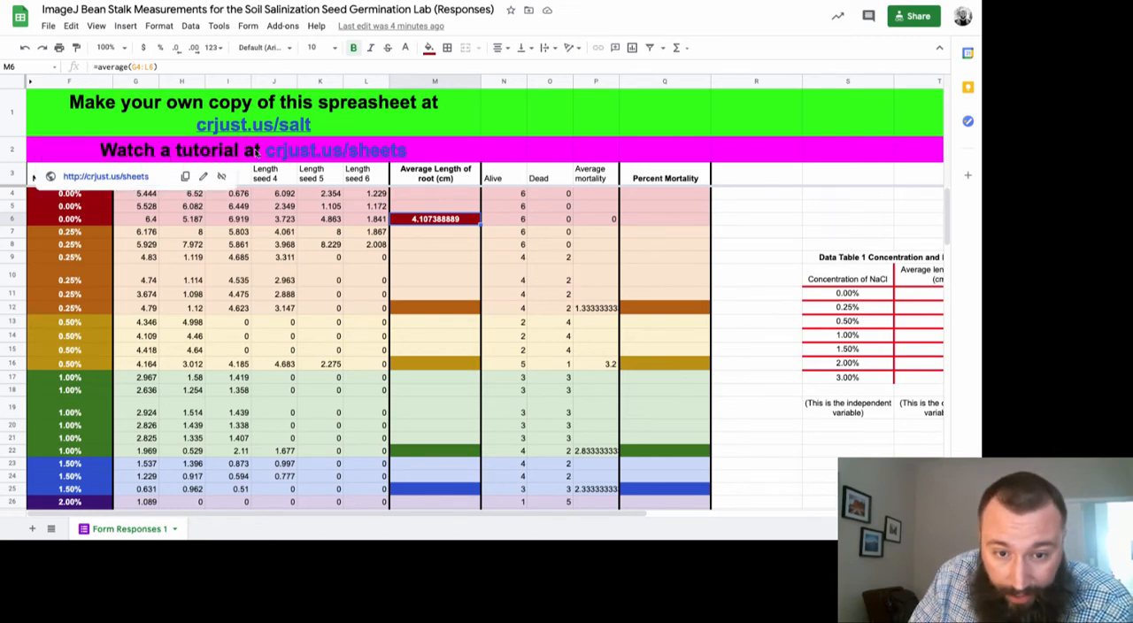
Calculate the 0.25% group's average root length in M12 with the formula =average(g7:l12)
{"action": "left_click", "coordinate": [444, 309]}
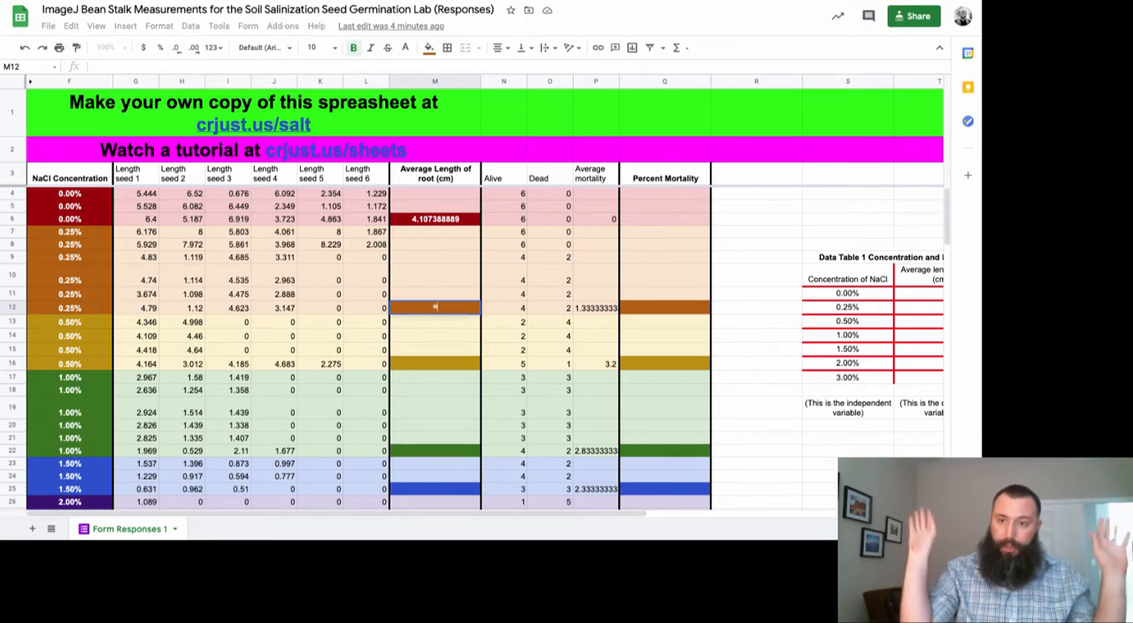
{"action": "type", "text": "="}
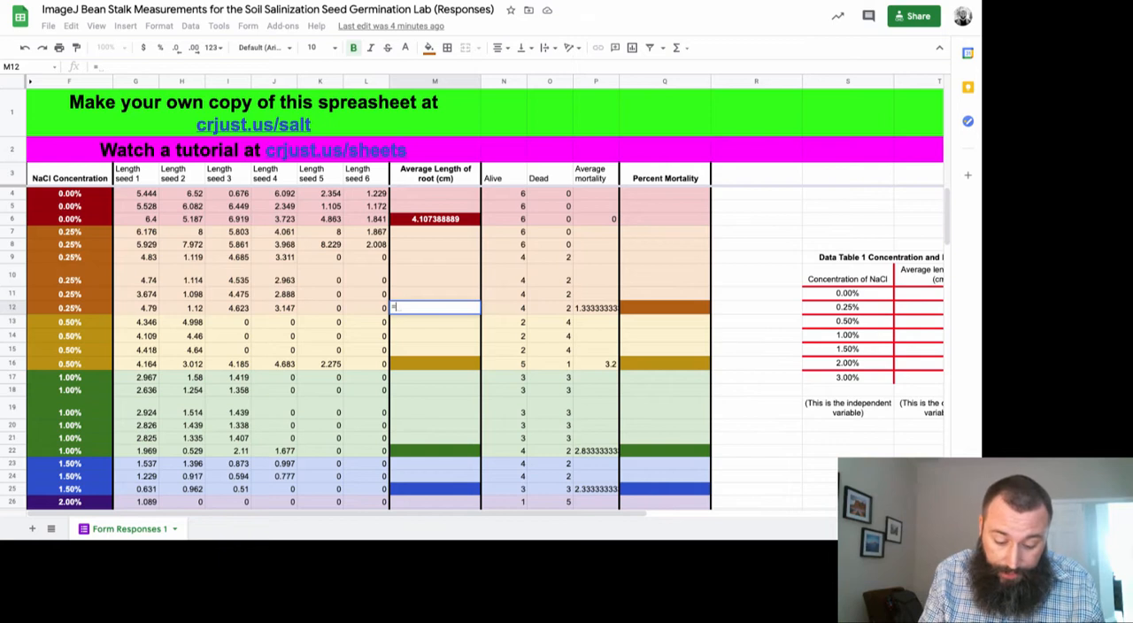
{"action": "type", "text": "average("}
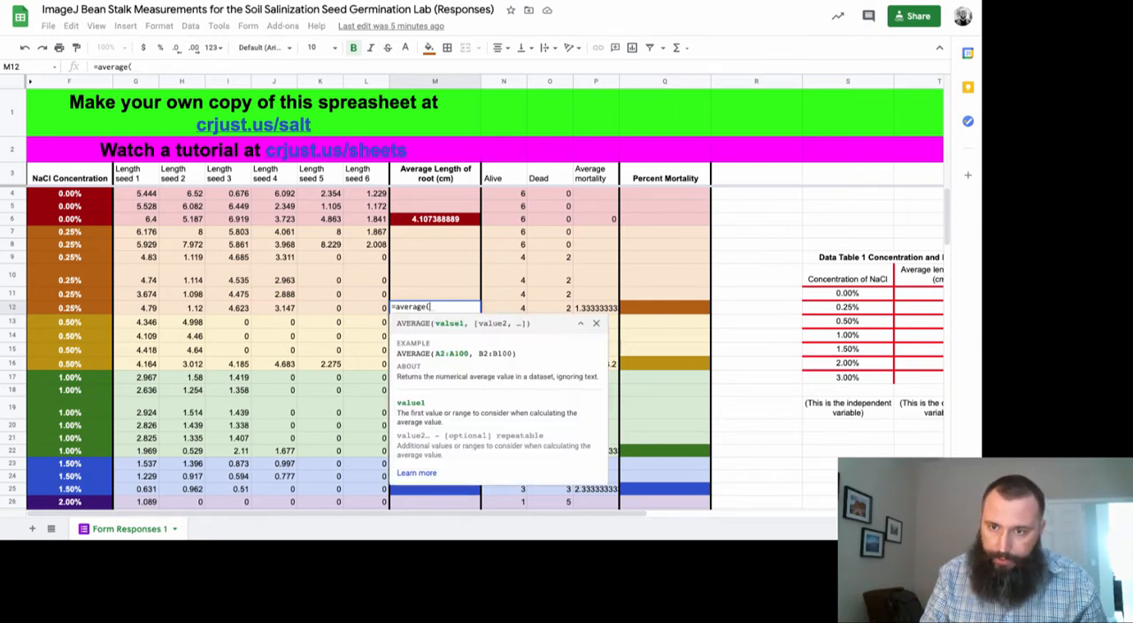
{"action": "type", "text": "g7"}
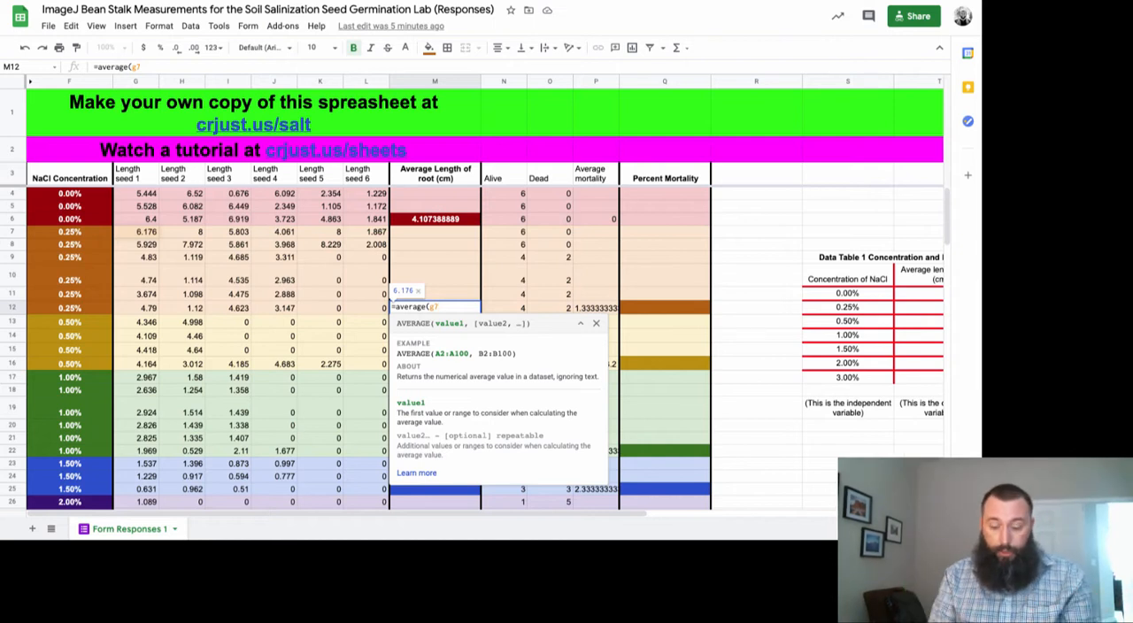
{"action": "type", "text": ":"}
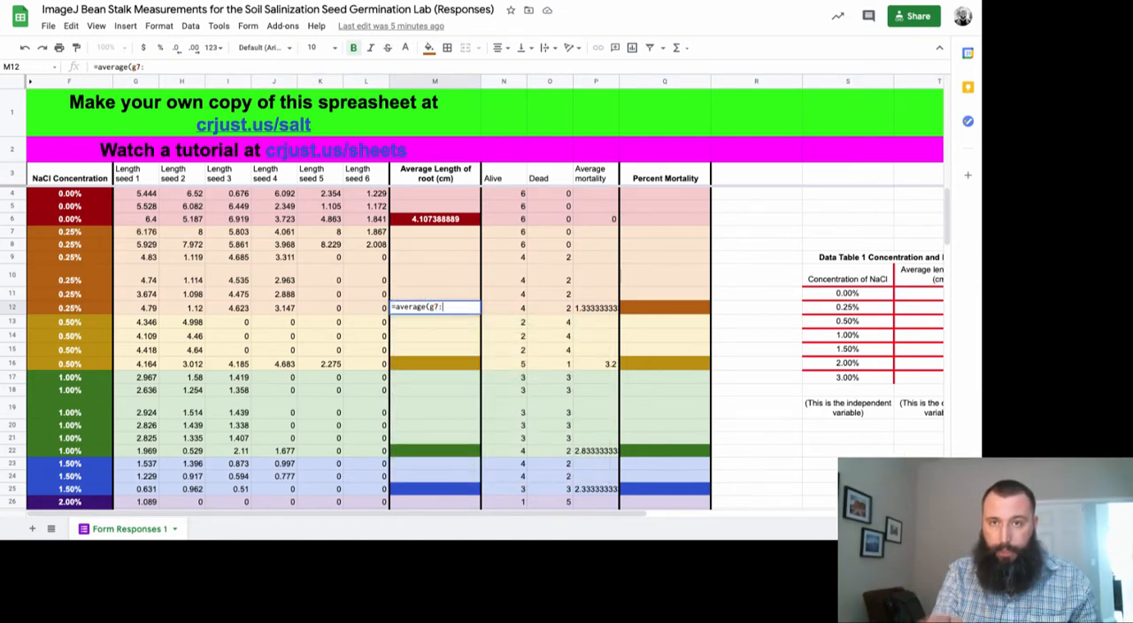
{"action": "type", "text": "l12"}
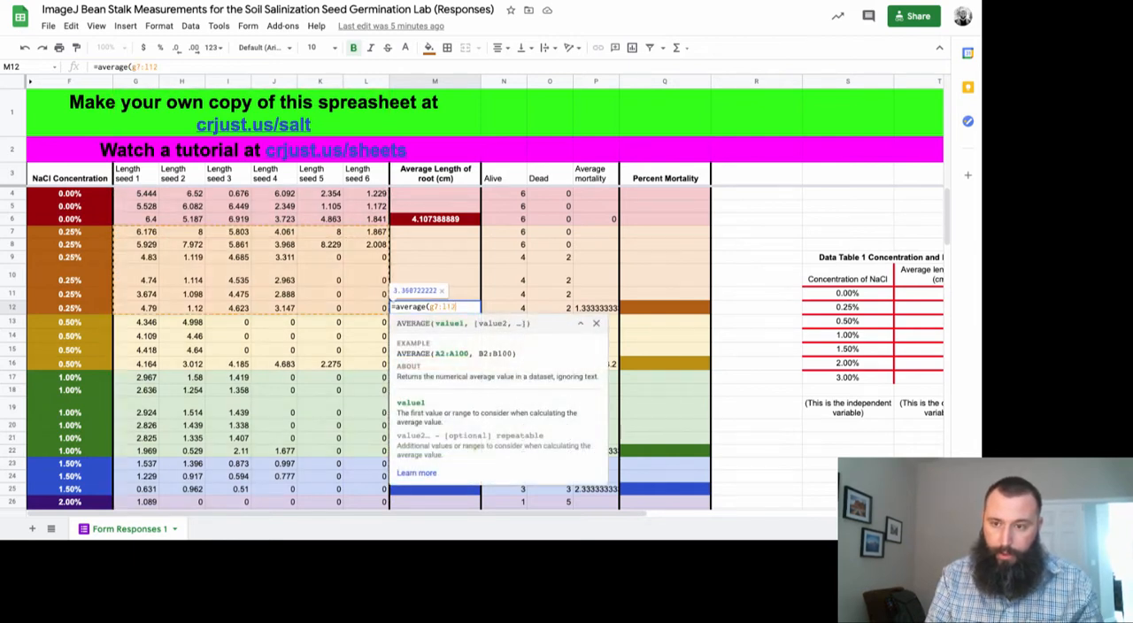
{"action": "type", "text": ")"}
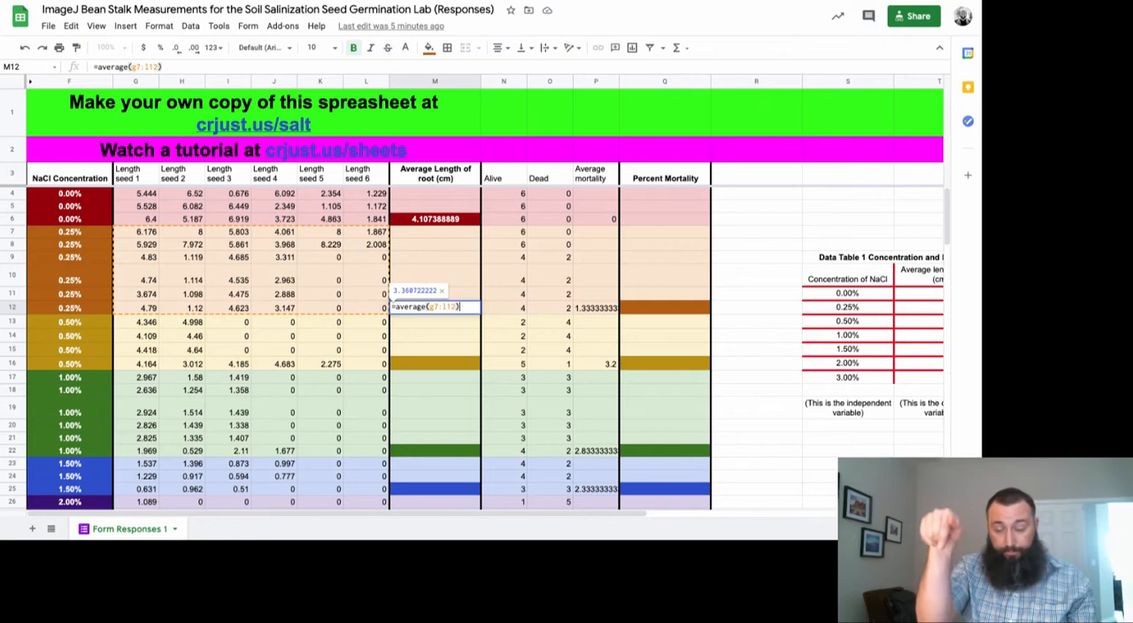
{"action": "key", "text": "Return"}
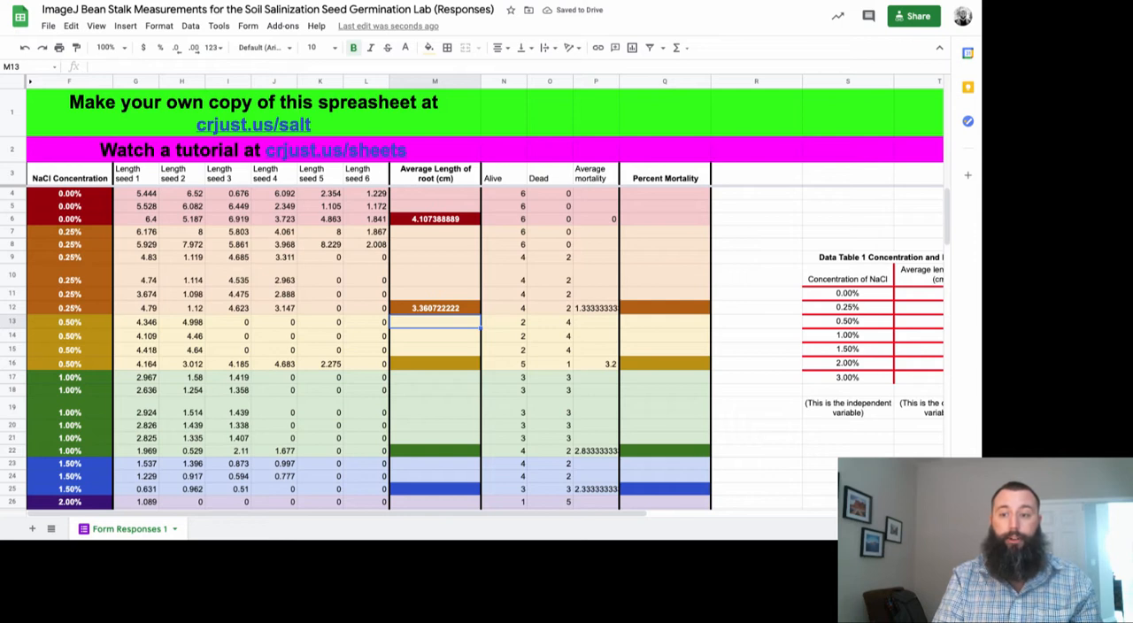
Calculate the 0.50% group's average root length in M16 with the formula =average(g13:l16)
{"action": "key", "text": "Down"}
{"action": "key", "text": "Down"}
{"action": "key", "text": "Down"}
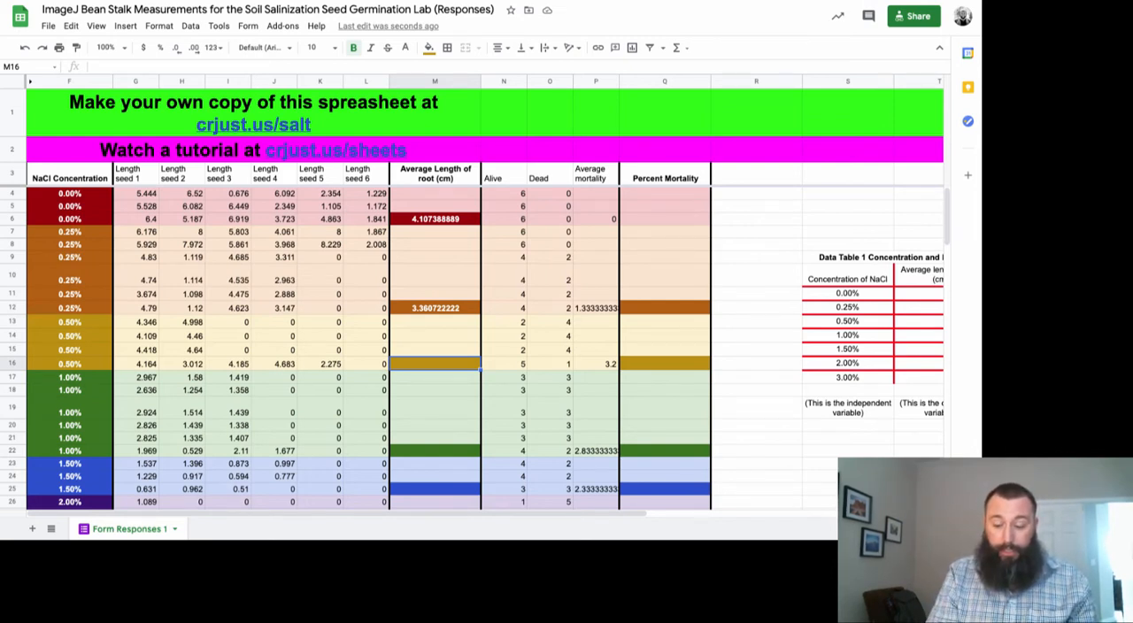
{"action": "type", "text": "="}
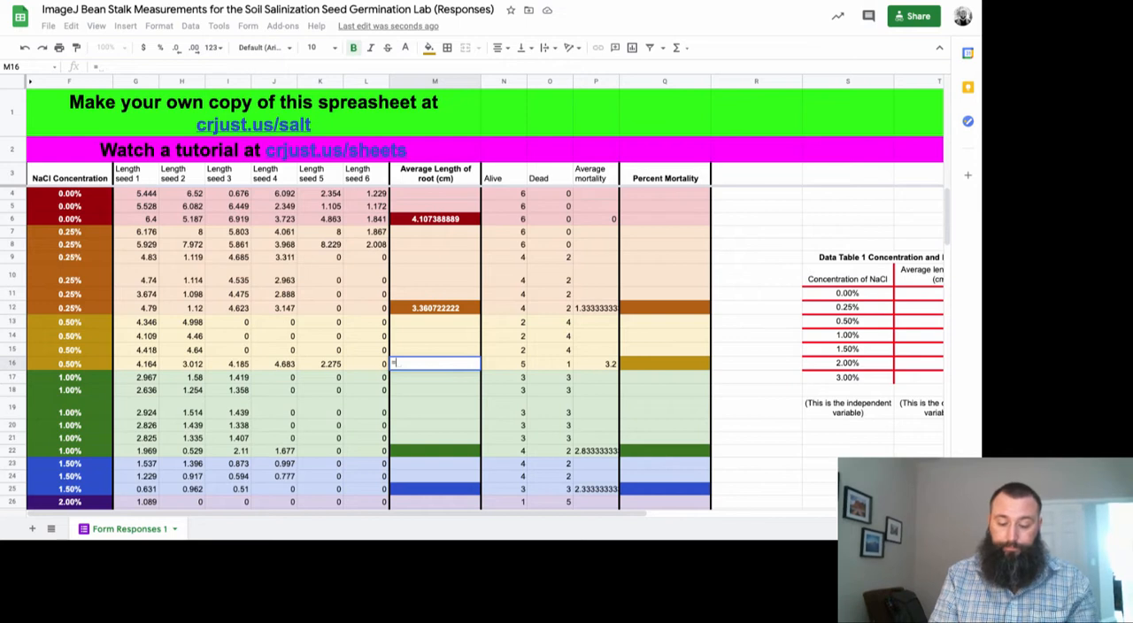
{"action": "type", "text": "average"}
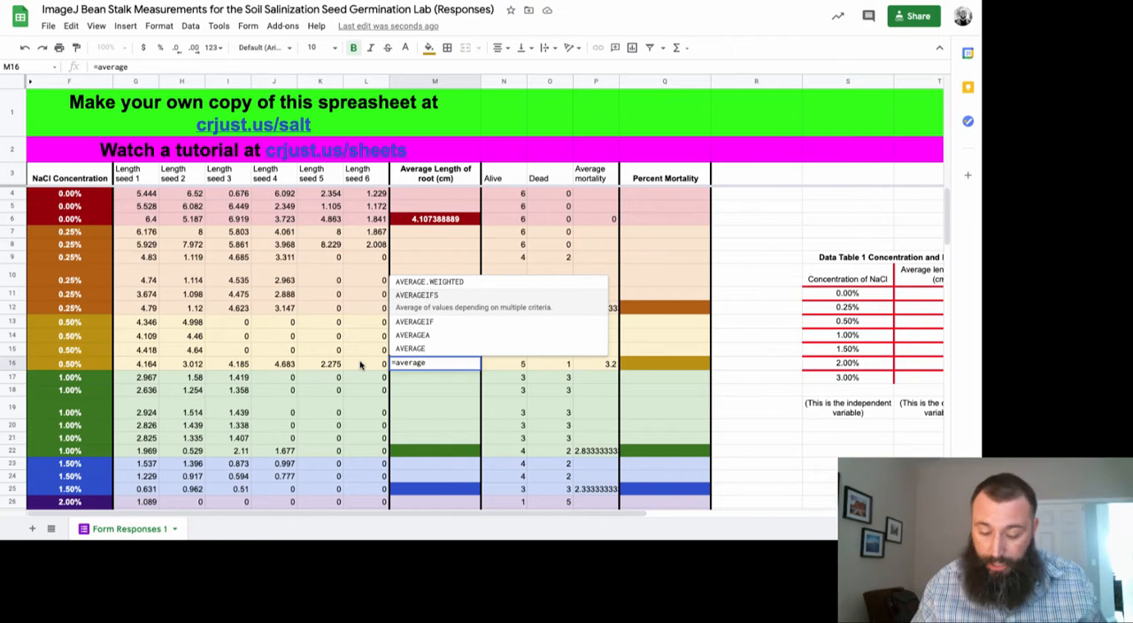
{"action": "type", "text": "("}
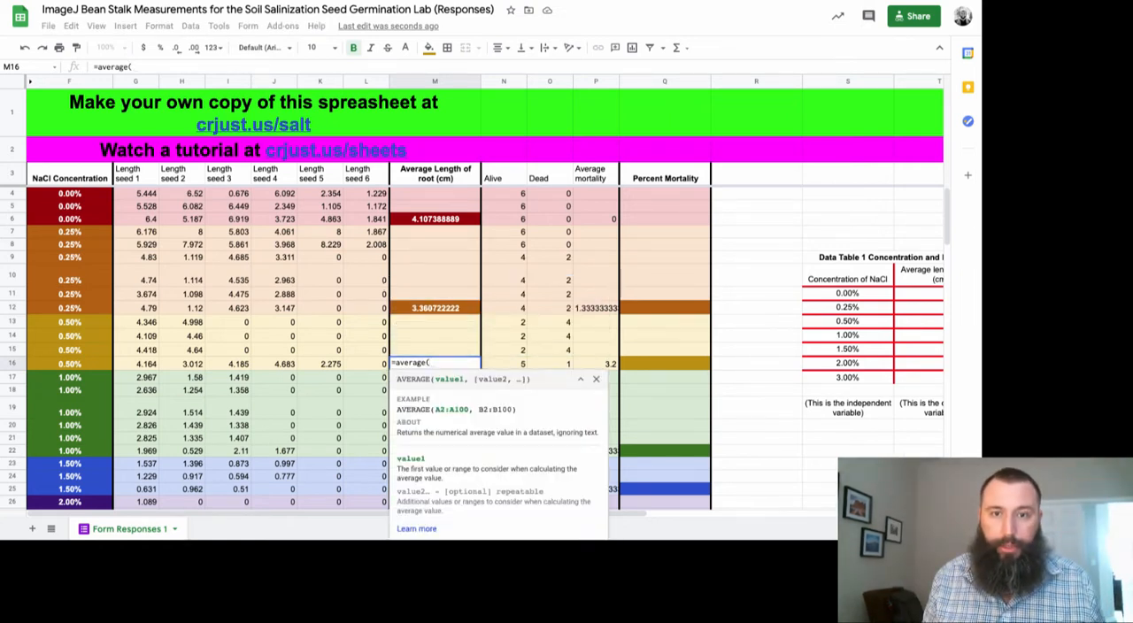
{"action": "type", "text": "g13"}
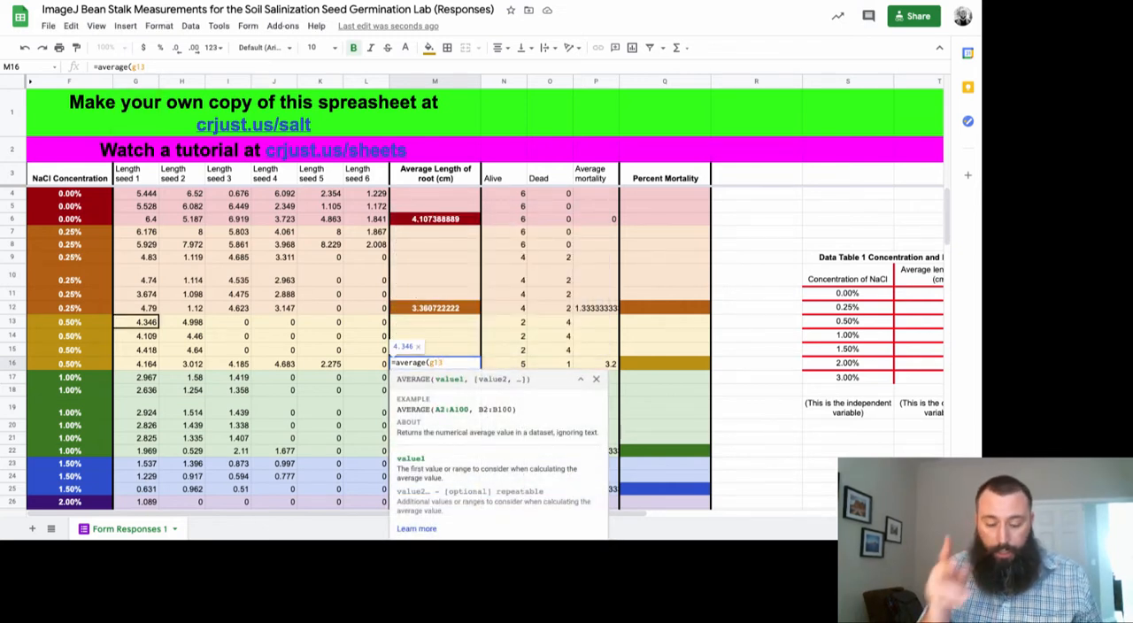
{"action": "type", "text": ":"}
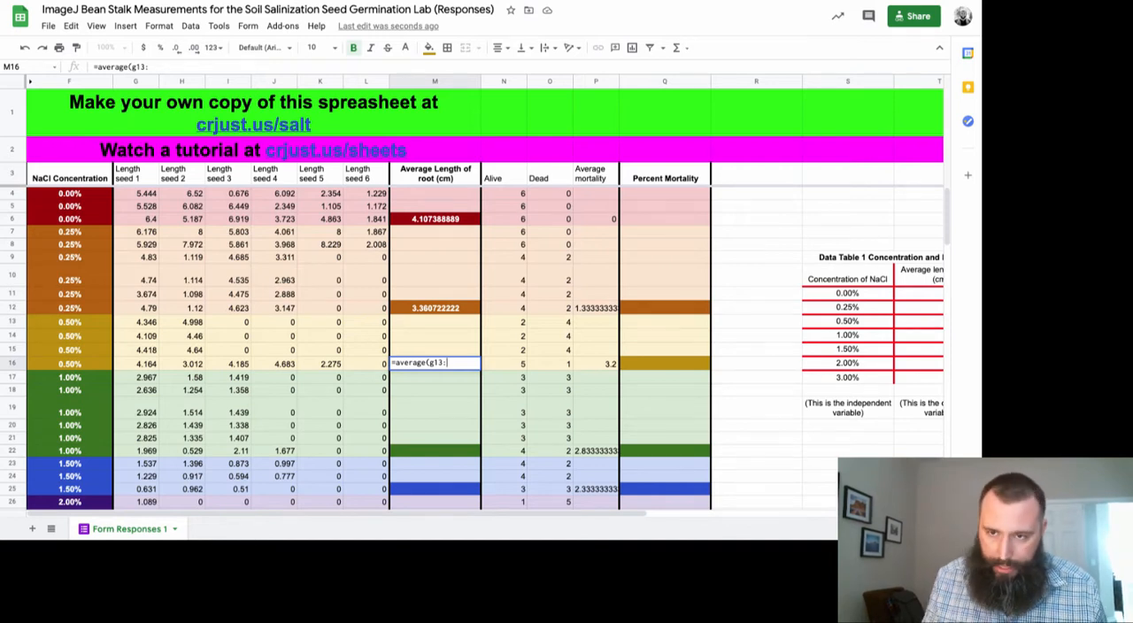
{"action": "type", "text": "l16)"}
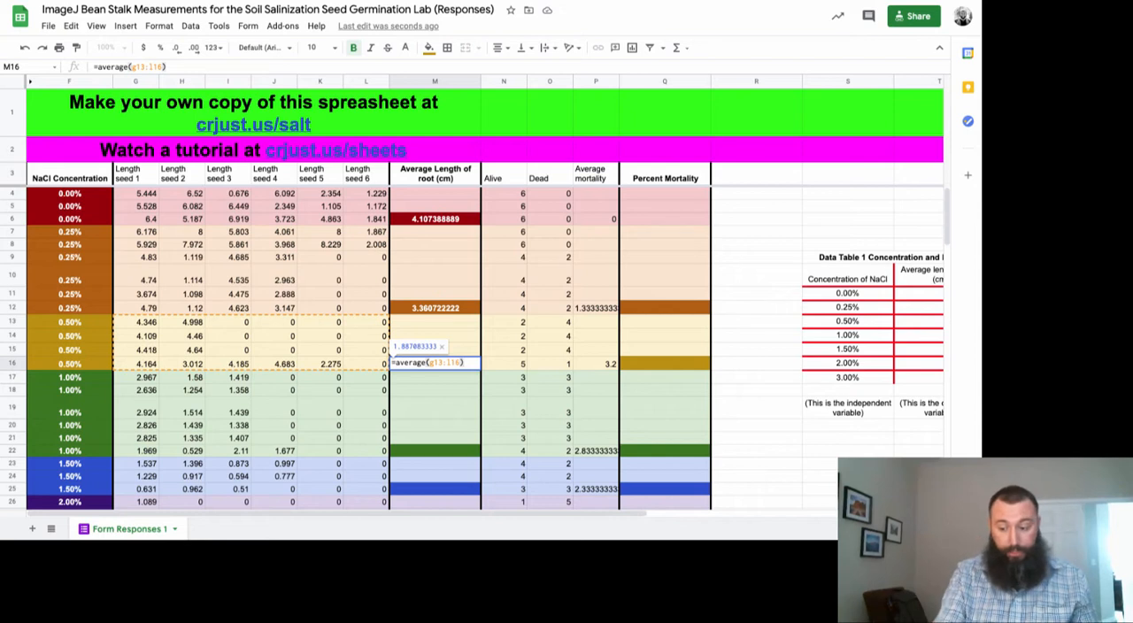
{"action": "key", "text": "Return"}
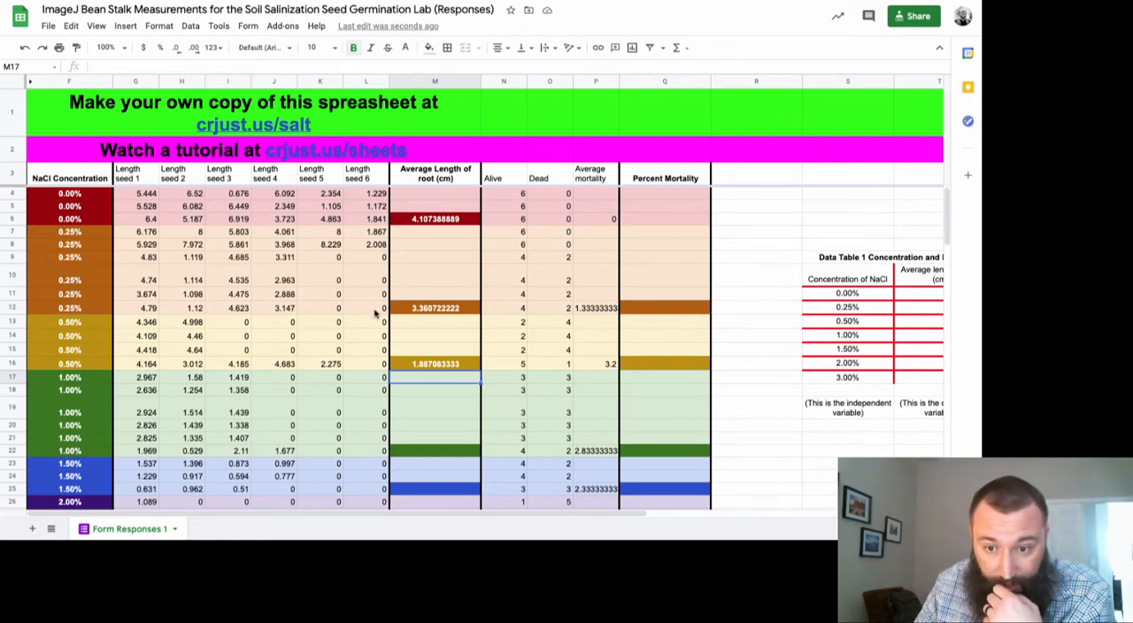
Check the 1.00% group's seed lengths and calculate their average root length in M22 with =average(g17:l22)
{"action": "scroll", "coordinate": [174, 425], "scroll_direction": "down", "scroll_amount": 1}
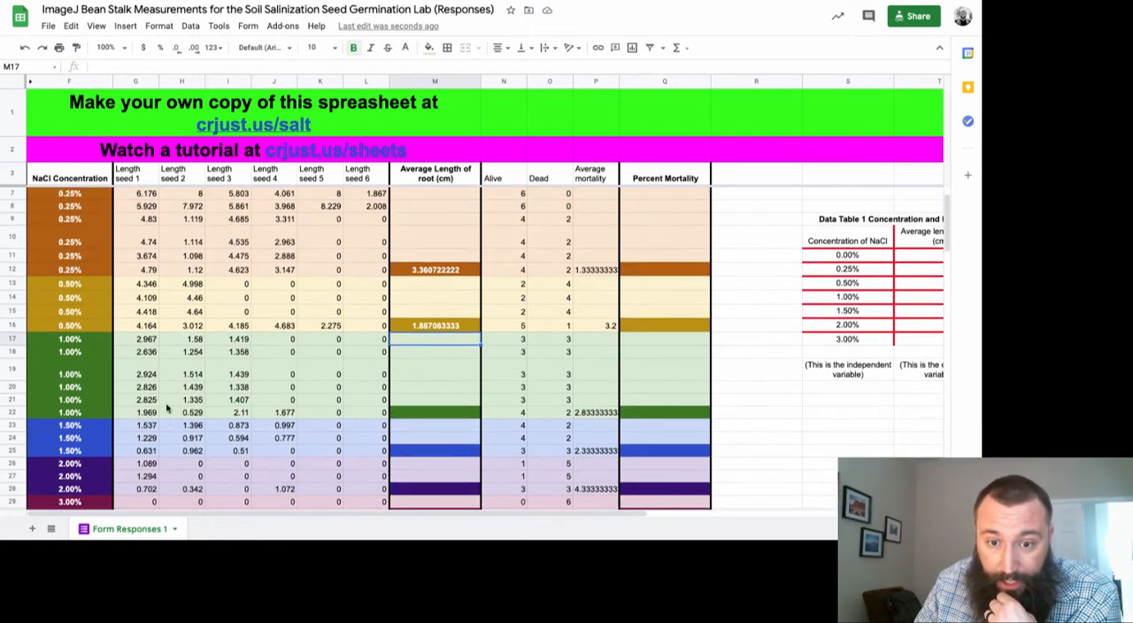
{"action": "left_click", "coordinate": [141, 341]}
{"action": "left_click_drag", "start_coordinate": [141, 341], "coordinate": [352, 414]}
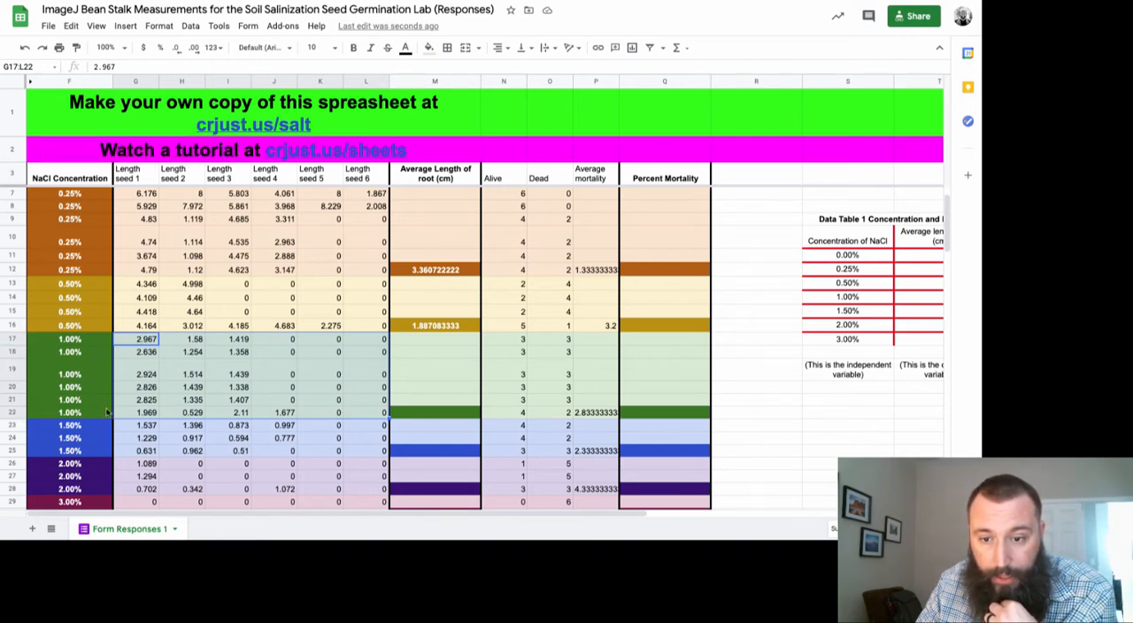
{"action": "left_click", "coordinate": [398, 413]}
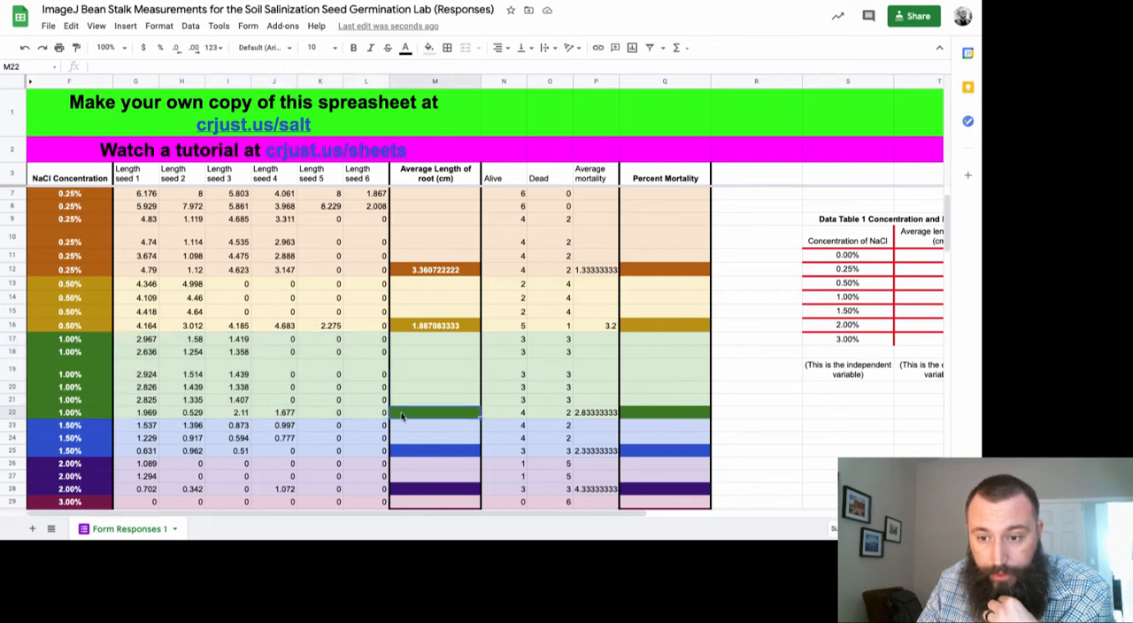
{"action": "type", "text": "=a"}
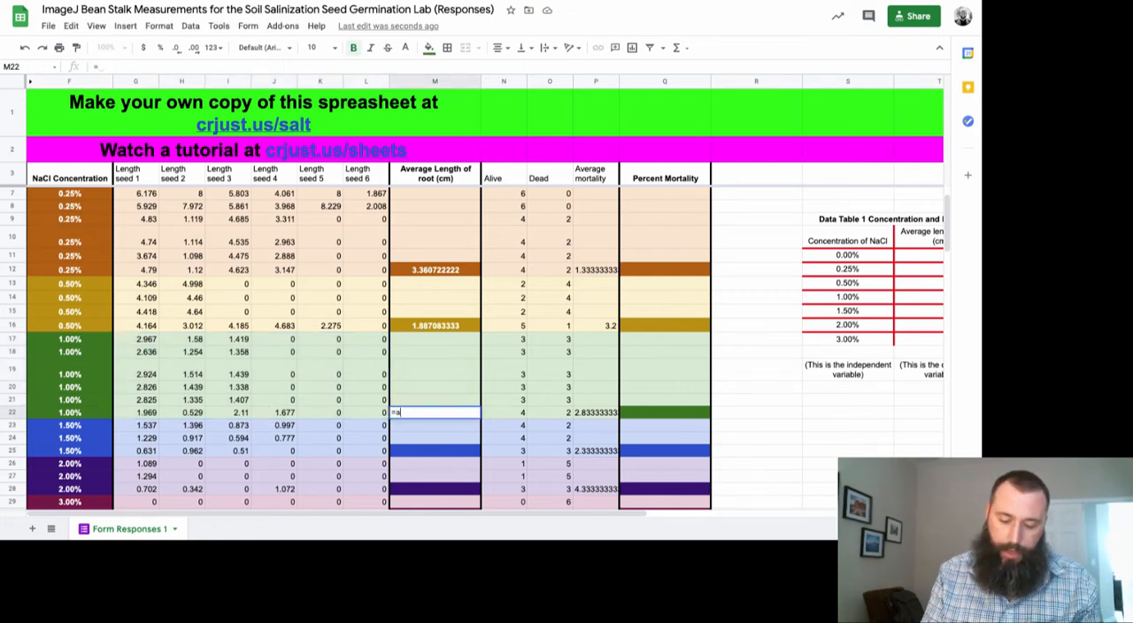
{"action": "type", "text": "verage("}
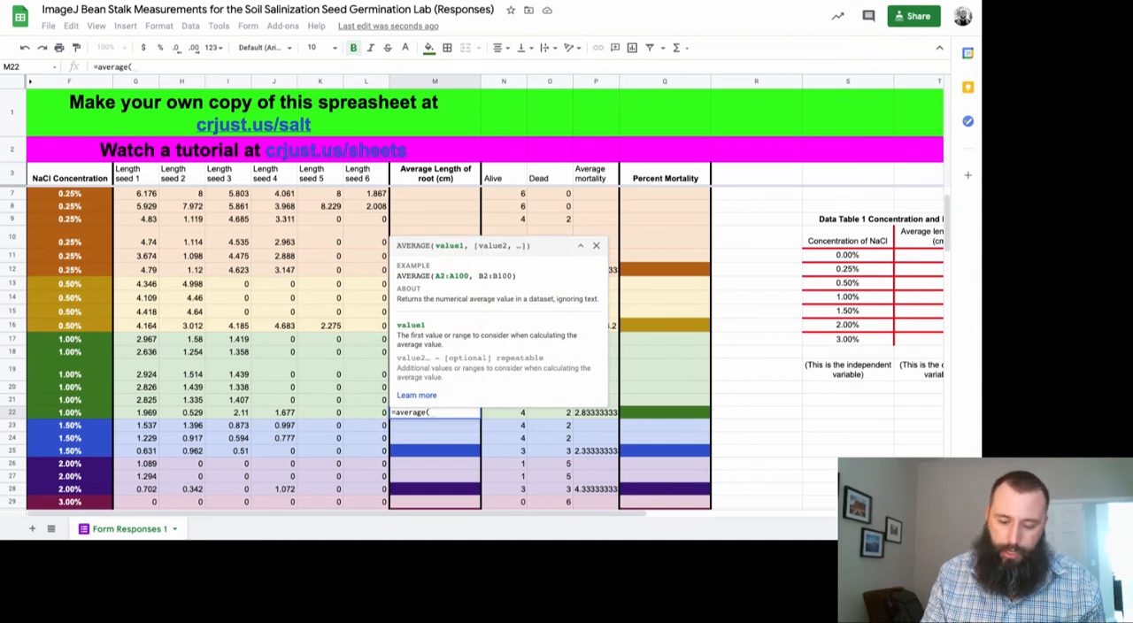
{"action": "type", "text": "g17:"}
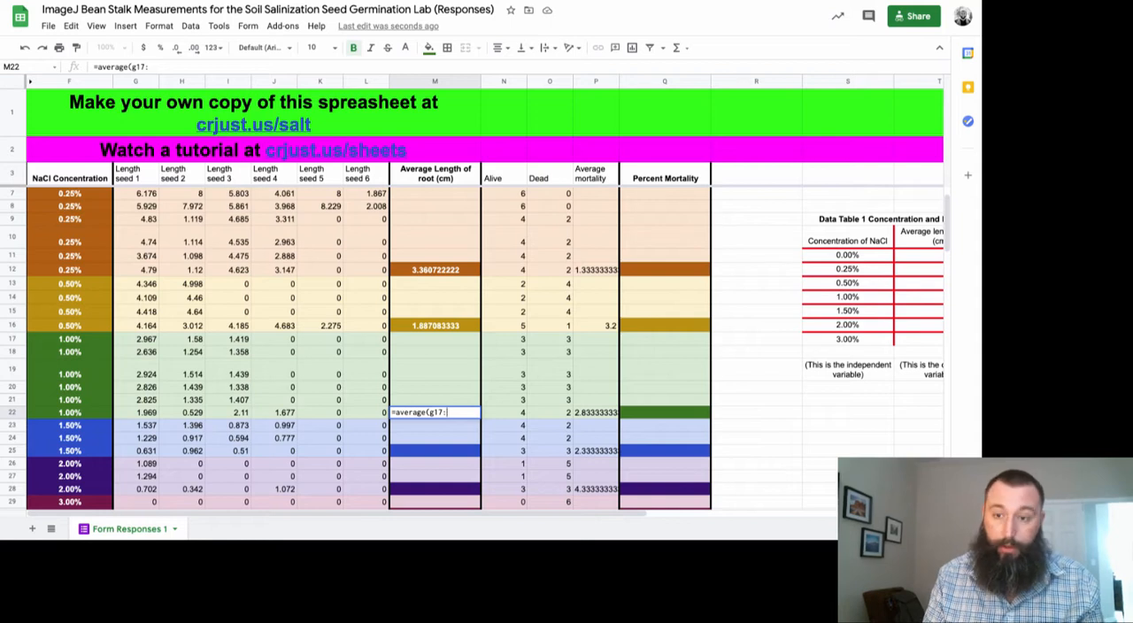
{"action": "type", "text": "l22)"}
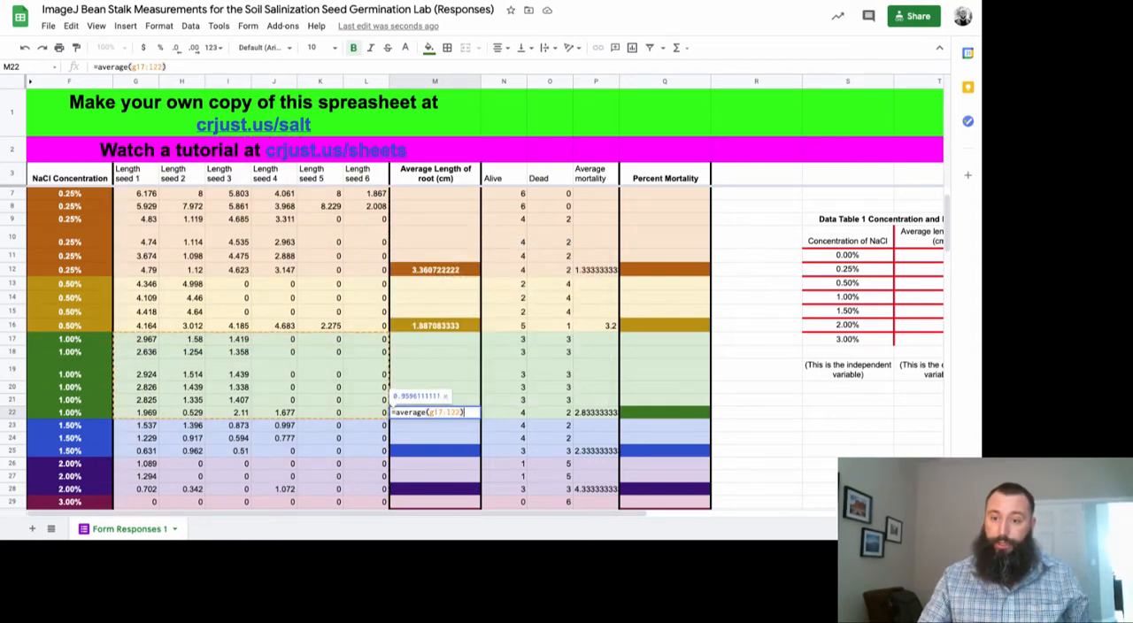
{"action": "key", "text": "Return"}
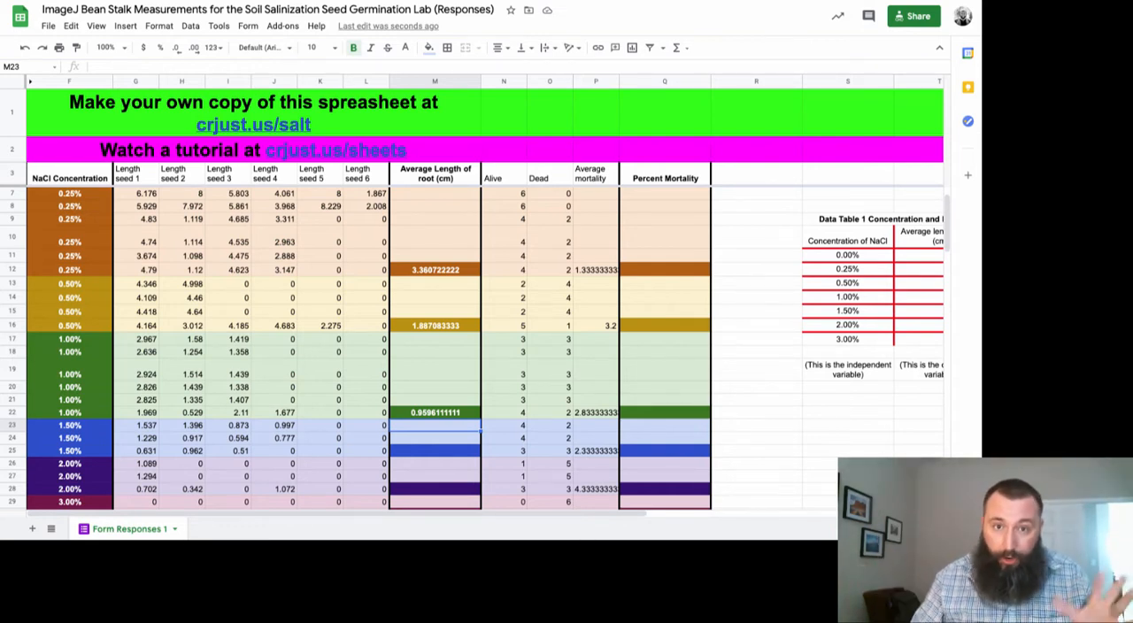
Try G18:L23 as the source range of the AVERAGE formula in M22, and restore the range to G17:L22
{"action": "left_click", "coordinate": [435, 412]}
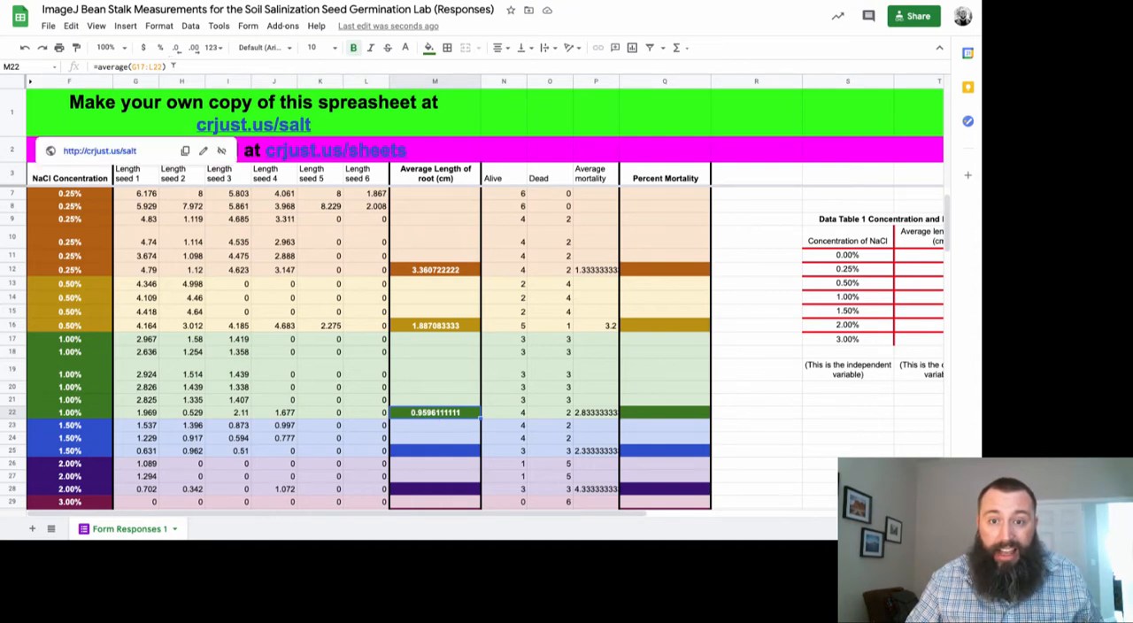
{"action": "left_click", "coordinate": [175, 66]}
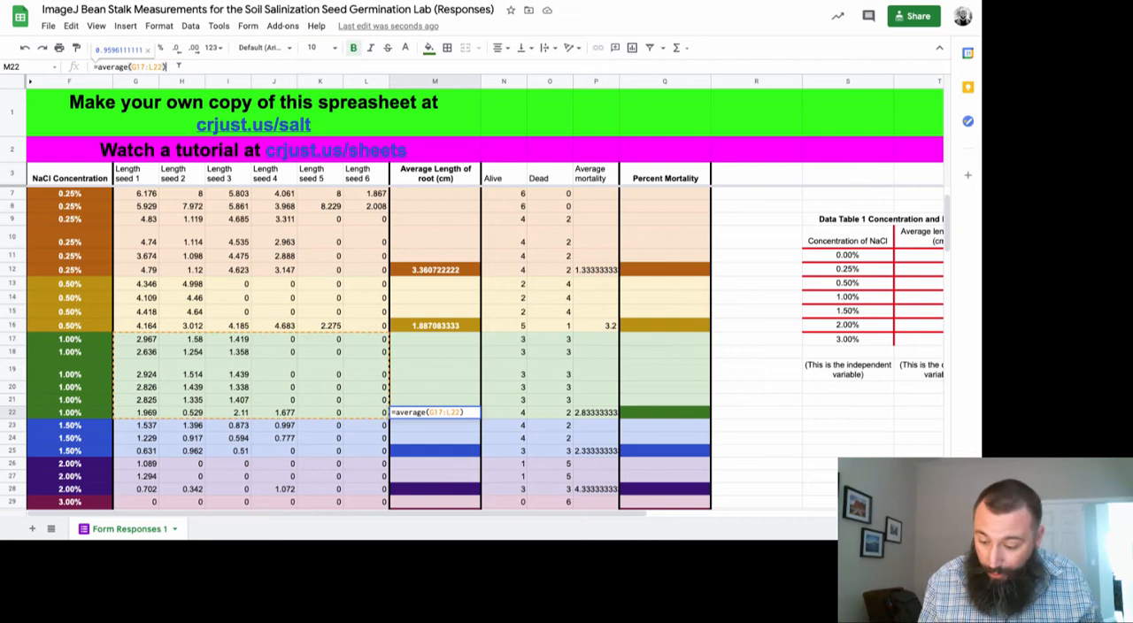
{"action": "key", "text": "Left"}
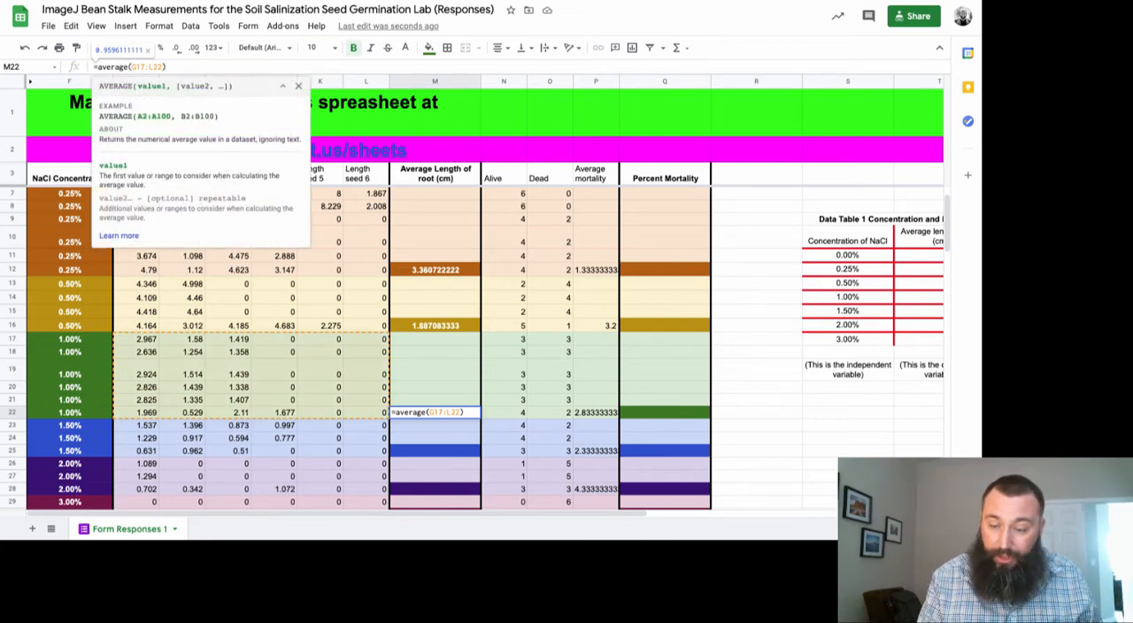
{"action": "key", "text": "BackSpace"}
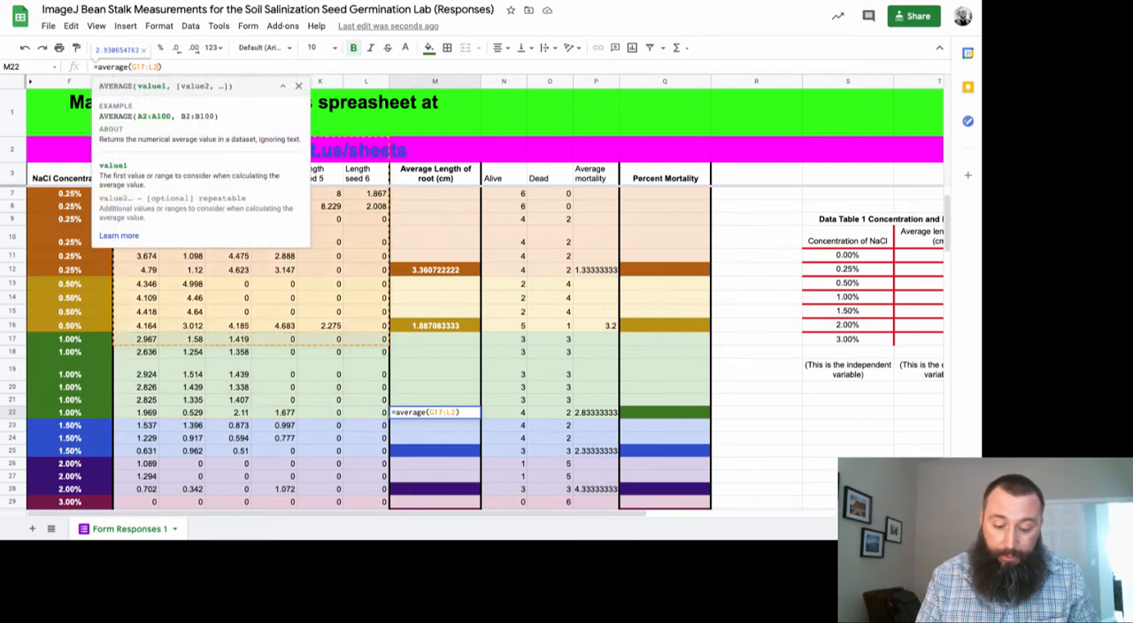
{"action": "type", "text": "3"}
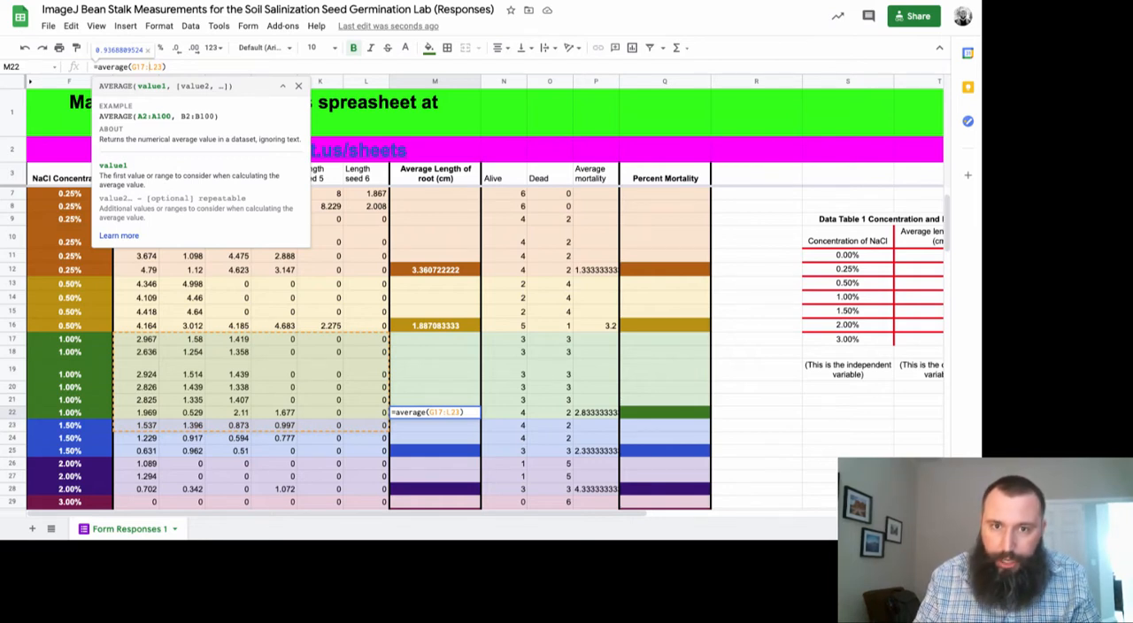
{"action": "key", "text": "BackSpace"}
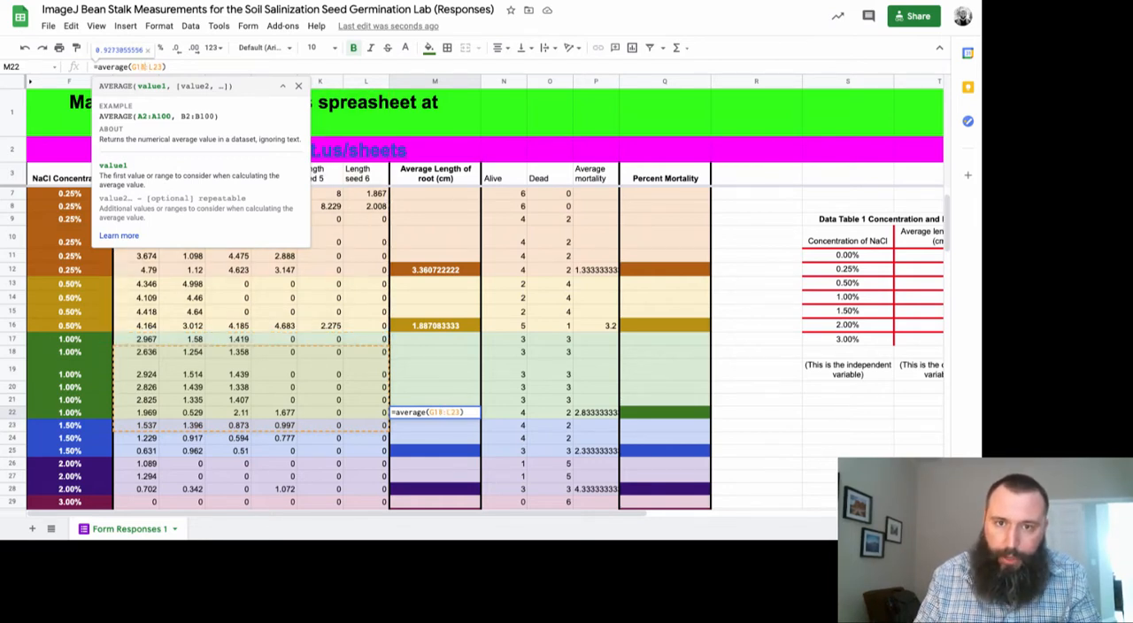
{"action": "type", "text": "8"}
{"action": "key", "text": "BackSpace"}
{"action": "type", "text": "7"}
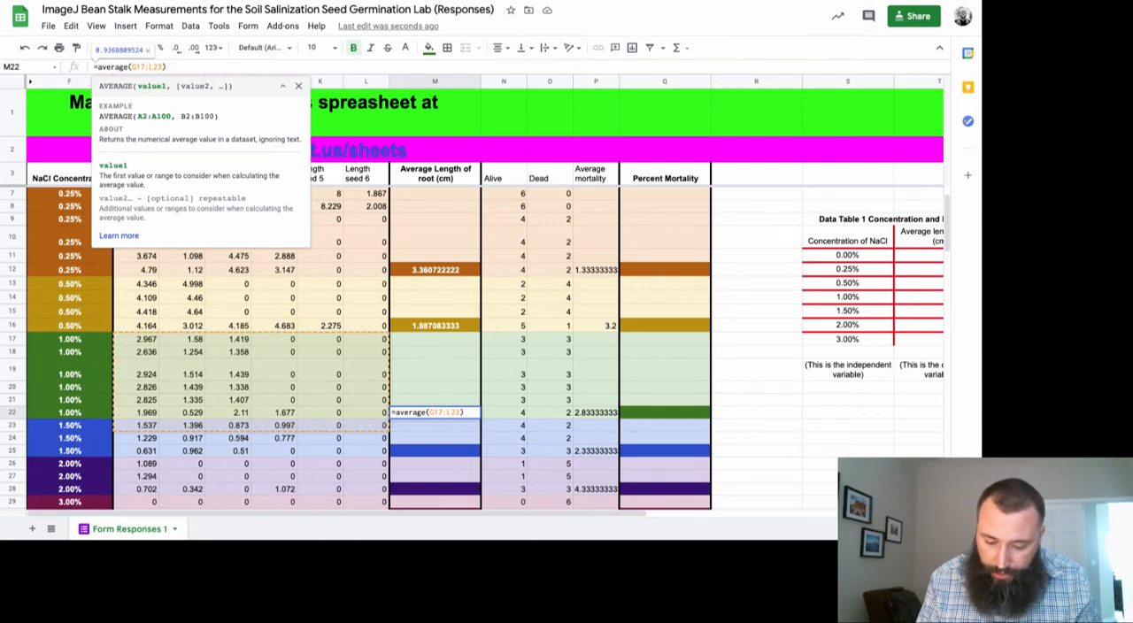
{"action": "key", "text": "BackSpace"}
{"action": "type", "text": "2"}
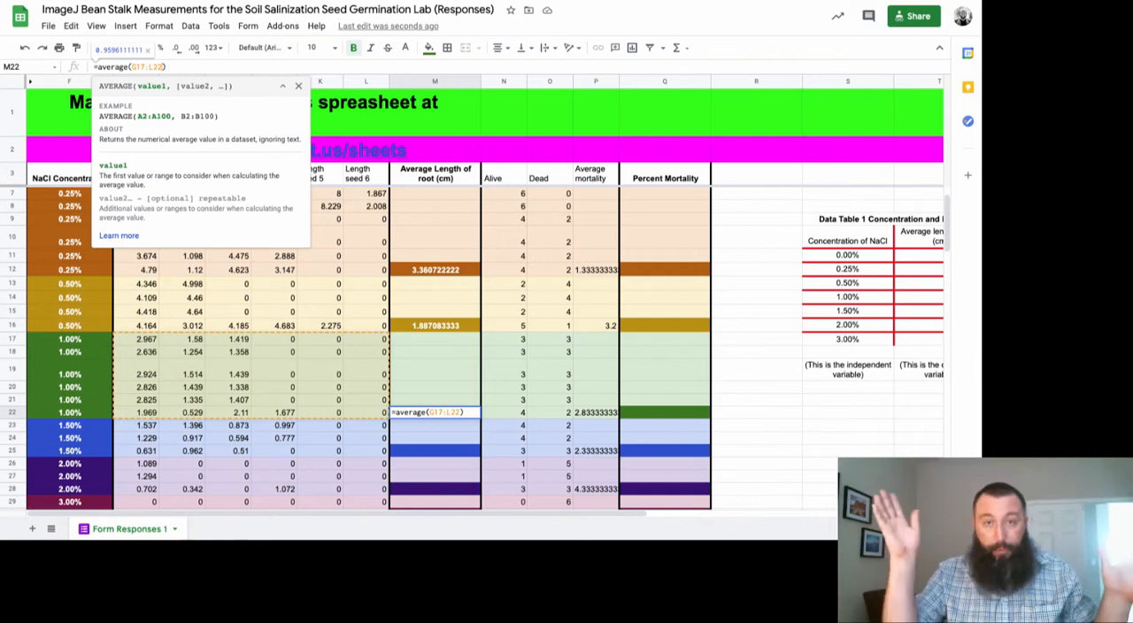
{"action": "key", "text": "Return"}
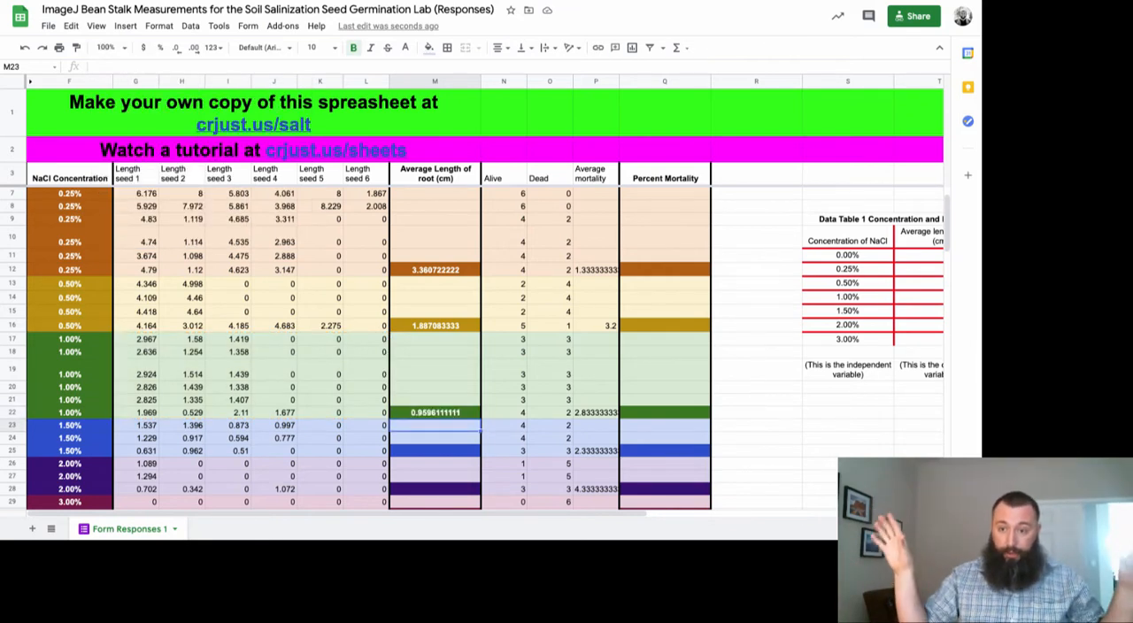
Calculate the average root lengths of the 1.50%, 2.00% and 3.00% groups in M25, M28 and M30 with AVERAGE formulas
{"action": "scroll", "coordinate": [445, 363], "scroll_direction": "down", "scroll_amount": 2}
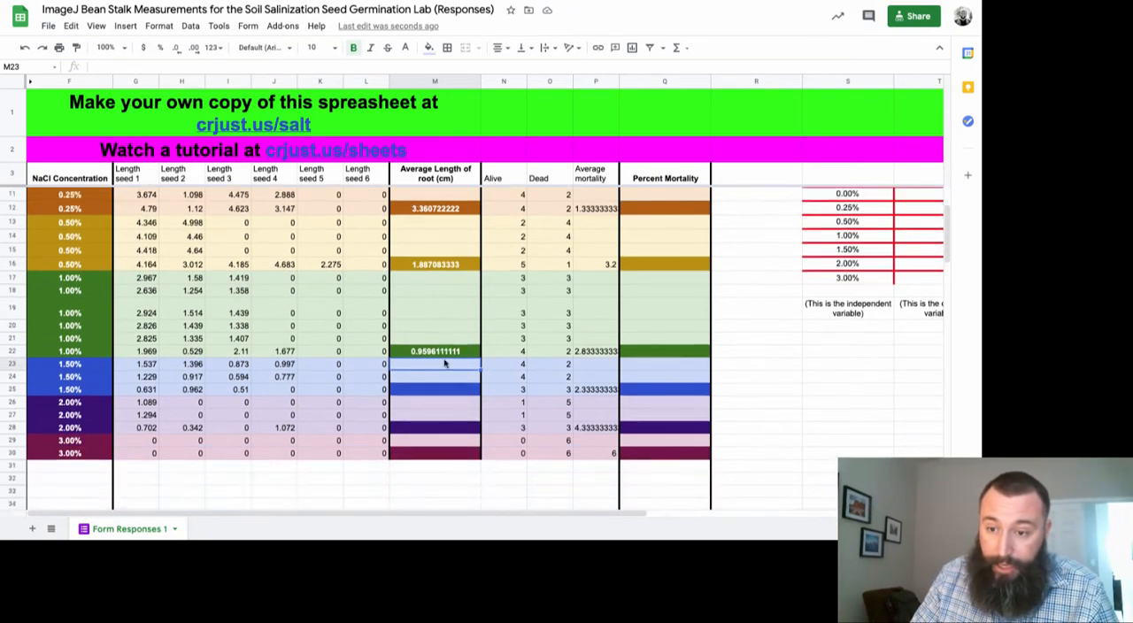
{"action": "left_click", "coordinate": [420, 391]}
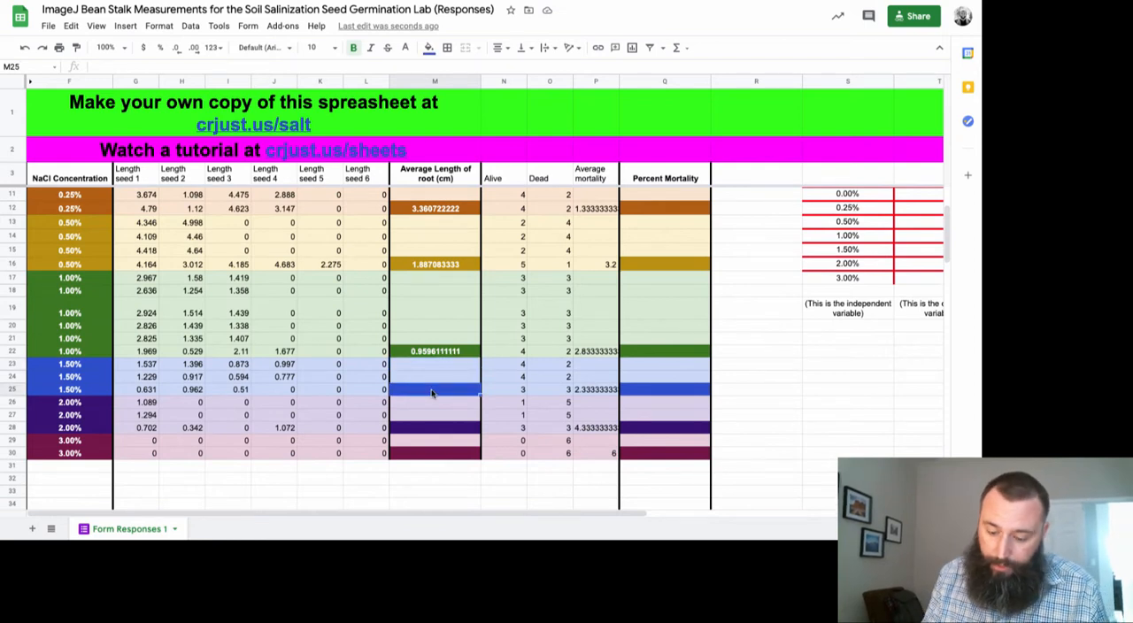
{"action": "type", "text": "=average"}
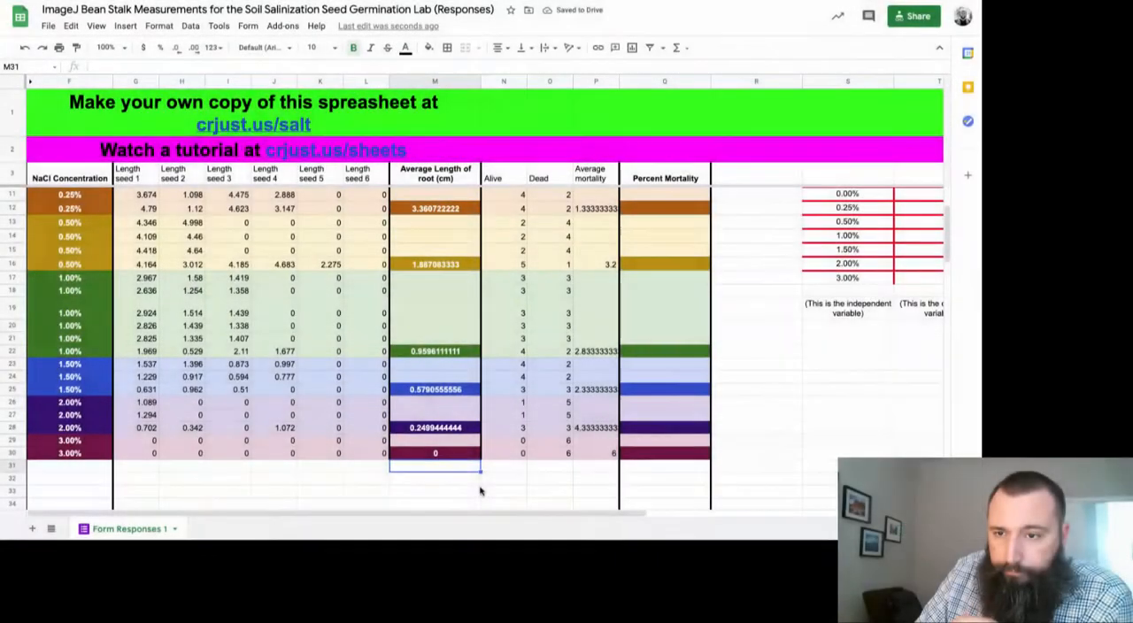
In Data Table 1, enter 4.11 in T11 as the average root length for 0.00% NaCl
{"action": "scroll", "coordinate": [480, 491], "scroll_direction": "up", "scroll_amount": 3}
{"action": "scroll", "coordinate": [481, 491], "scroll_direction": "down", "scroll_amount": 3}
{"action": "scroll", "coordinate": [481, 491], "scroll_direction": "up", "scroll_amount": 3}
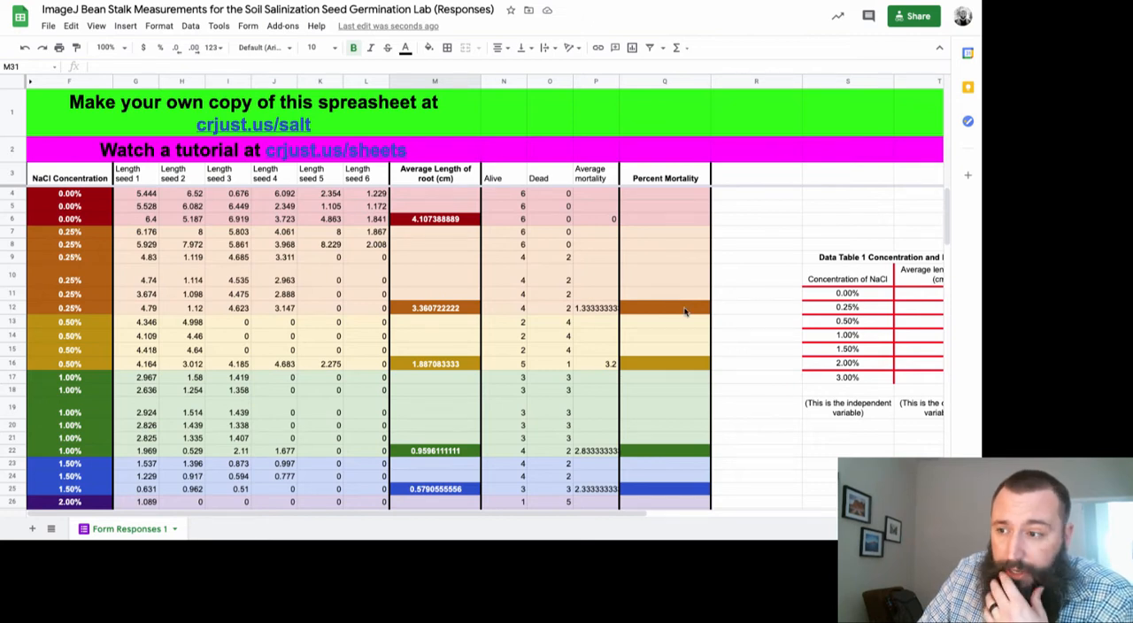
{"action": "scroll", "coordinate": [684, 310], "scroll_direction": "right", "scroll_amount": 10}
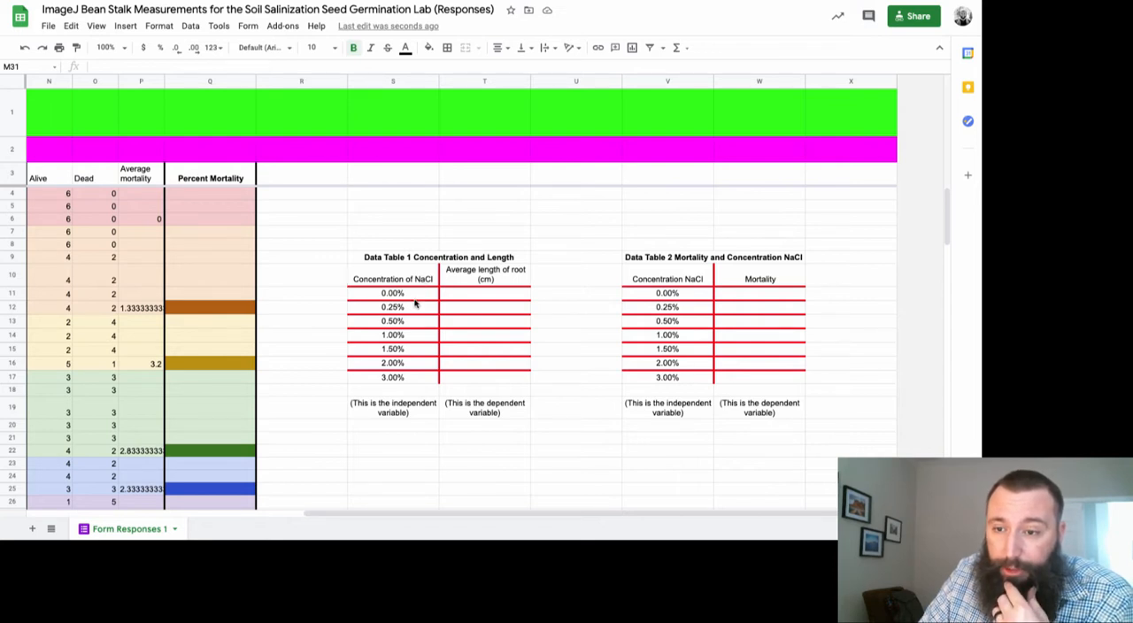
{"action": "scroll", "coordinate": [414, 302], "scroll_direction": "left", "scroll_amount": 5}
{"action": "scroll", "coordinate": [415, 303], "scroll_direction": "right", "scroll_amount": 2}
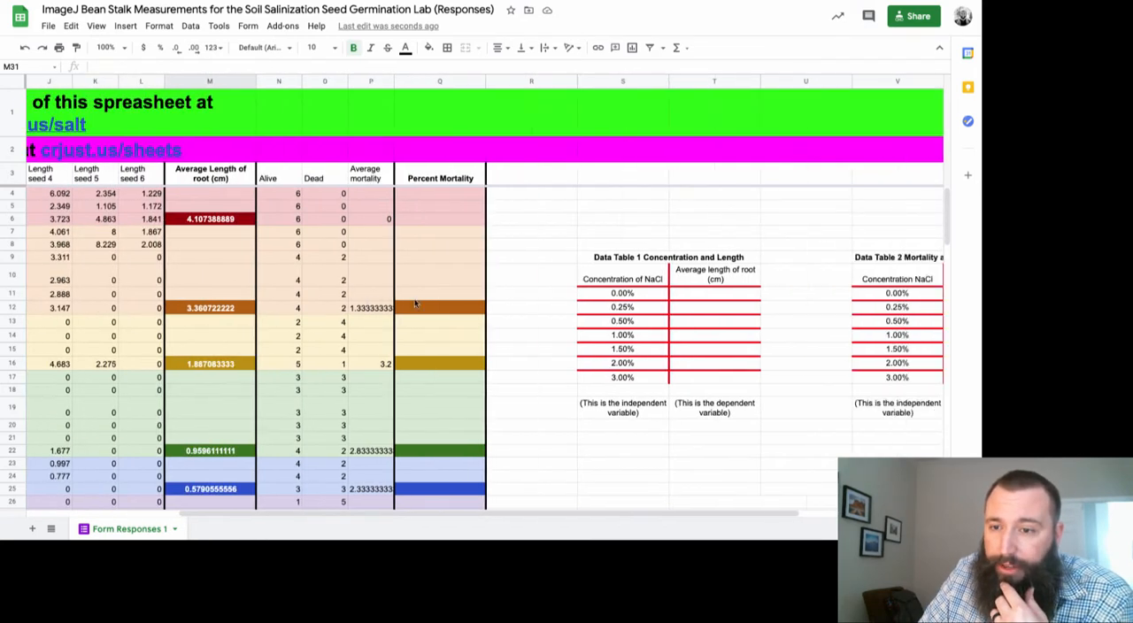
{"action": "left_click", "coordinate": [715, 300]}
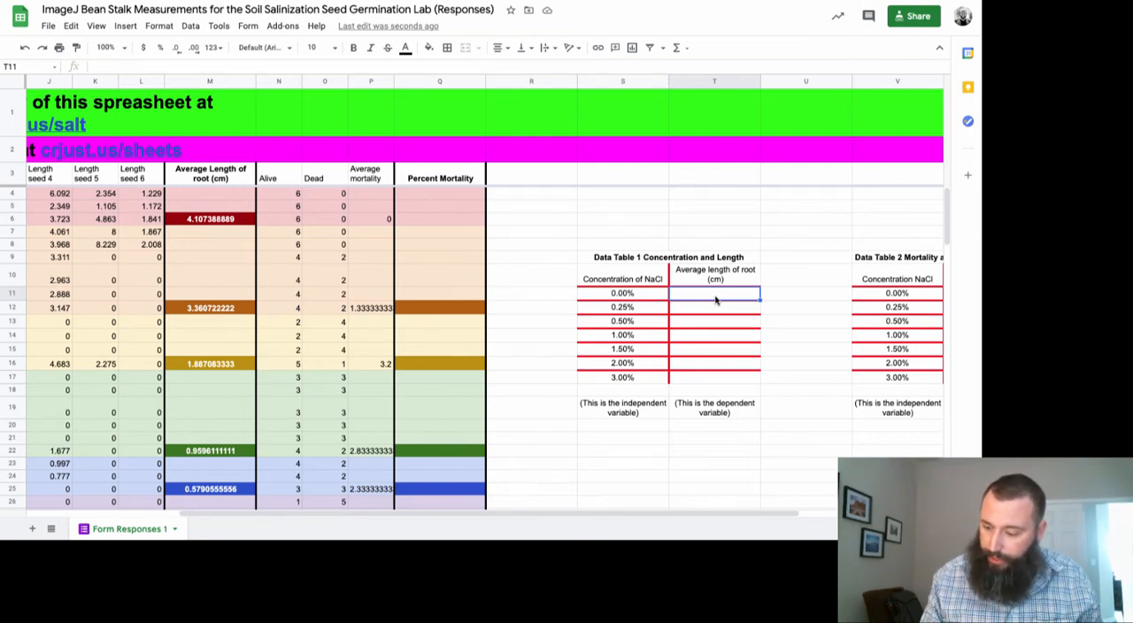
{"action": "type", "text": "4.11"}
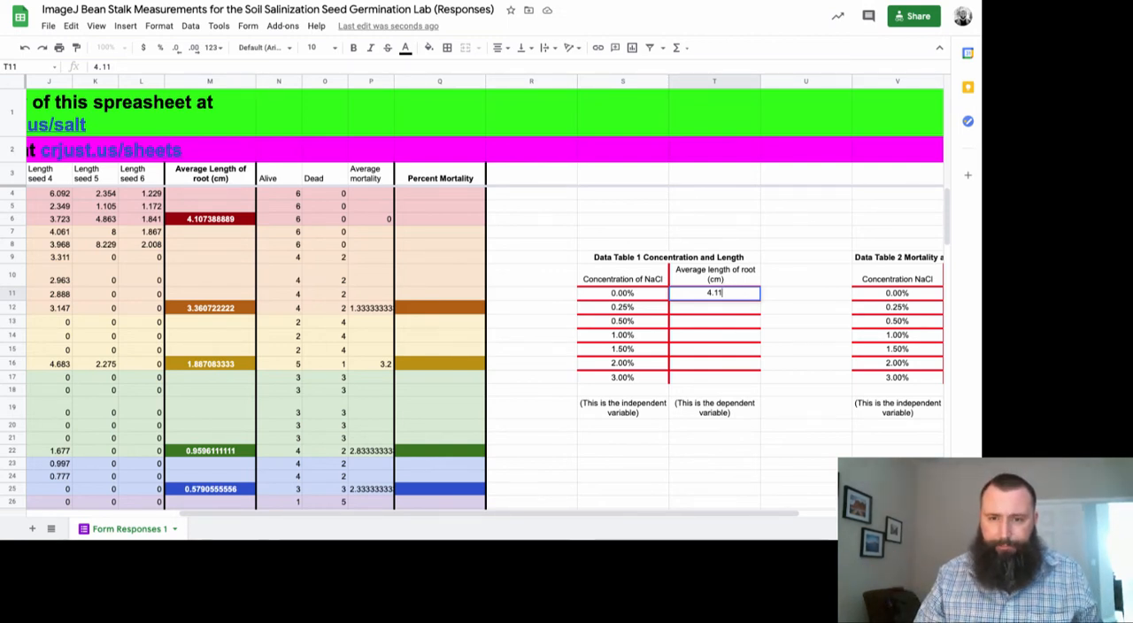
{"action": "key", "text": "Return"}
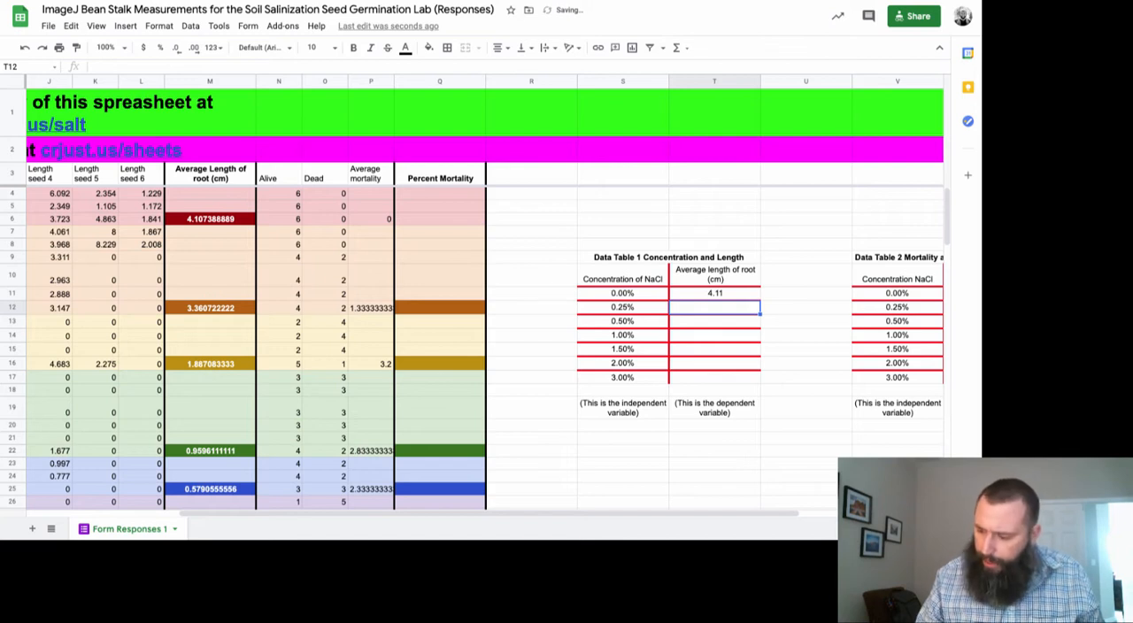
Enter average root lengths of 3.36, 1.89 and 0.96 for 0.25%, 0.50% and 1.00% NaCl in Data Table 1
{"action": "type", "text": "3.36"}
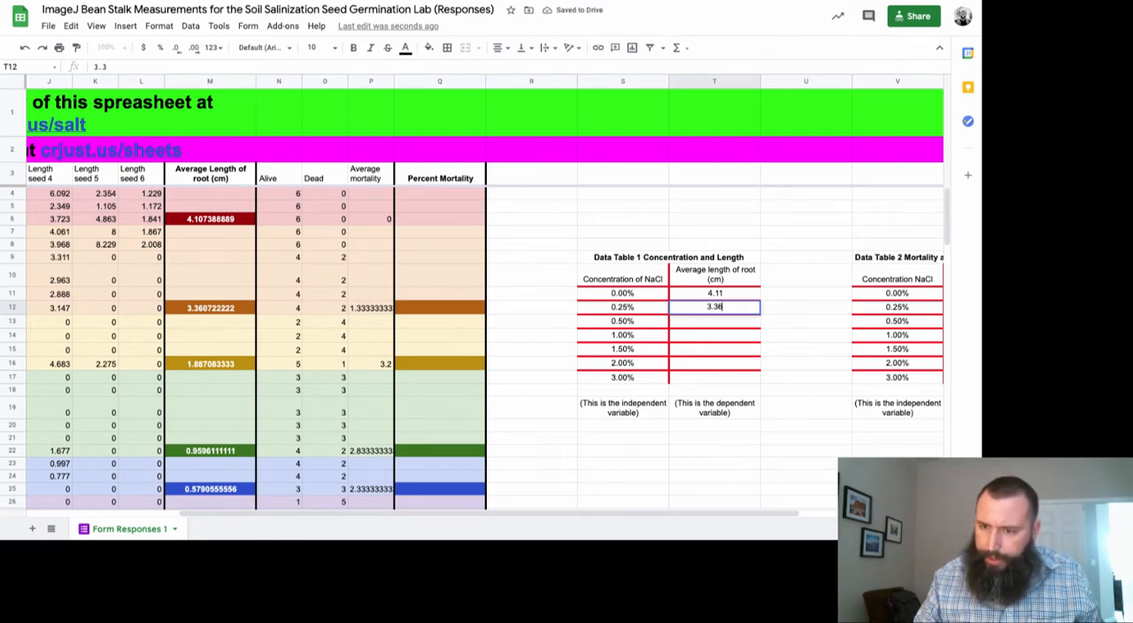
{"action": "key", "text": "Return"}
{"action": "type", "text": "1.89"}
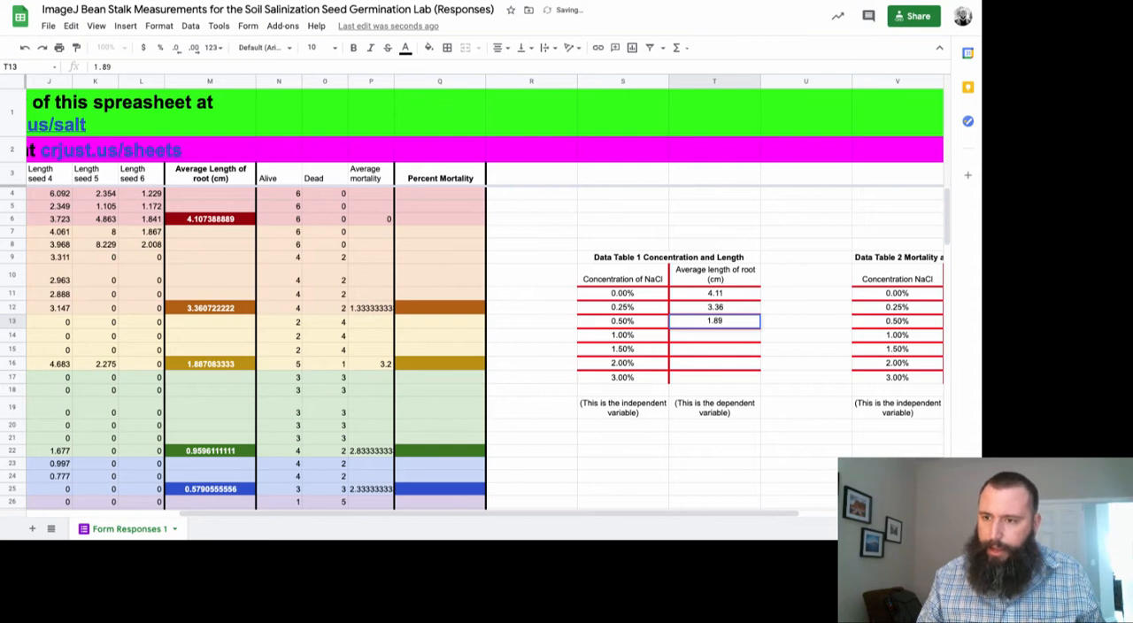
{"action": "key", "text": "Return"}
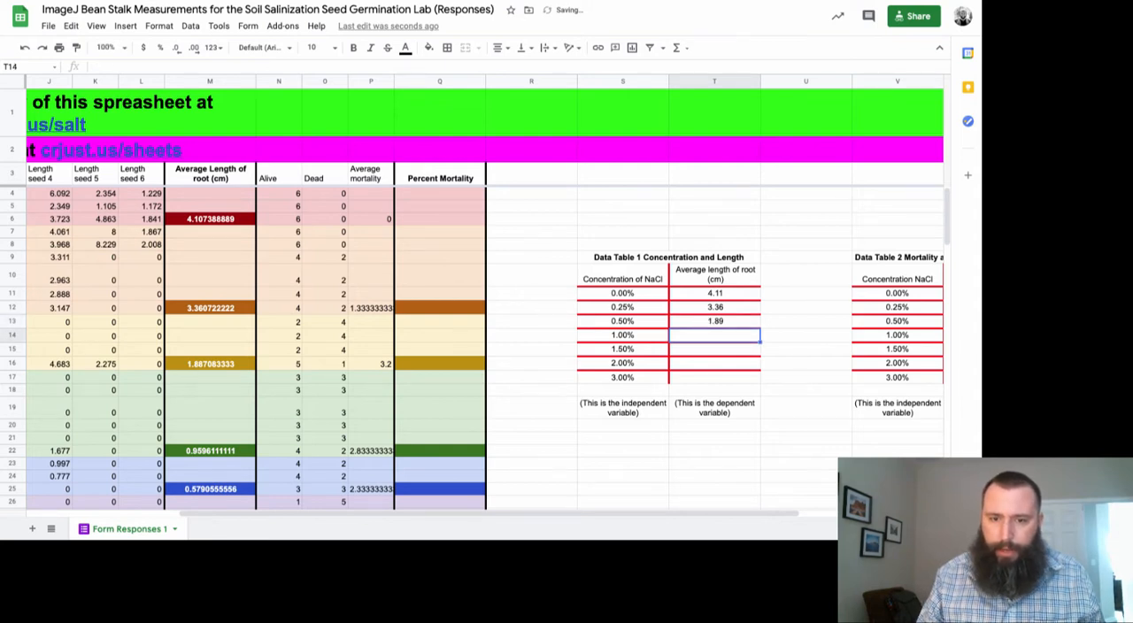
{"action": "type", "text": "0."}
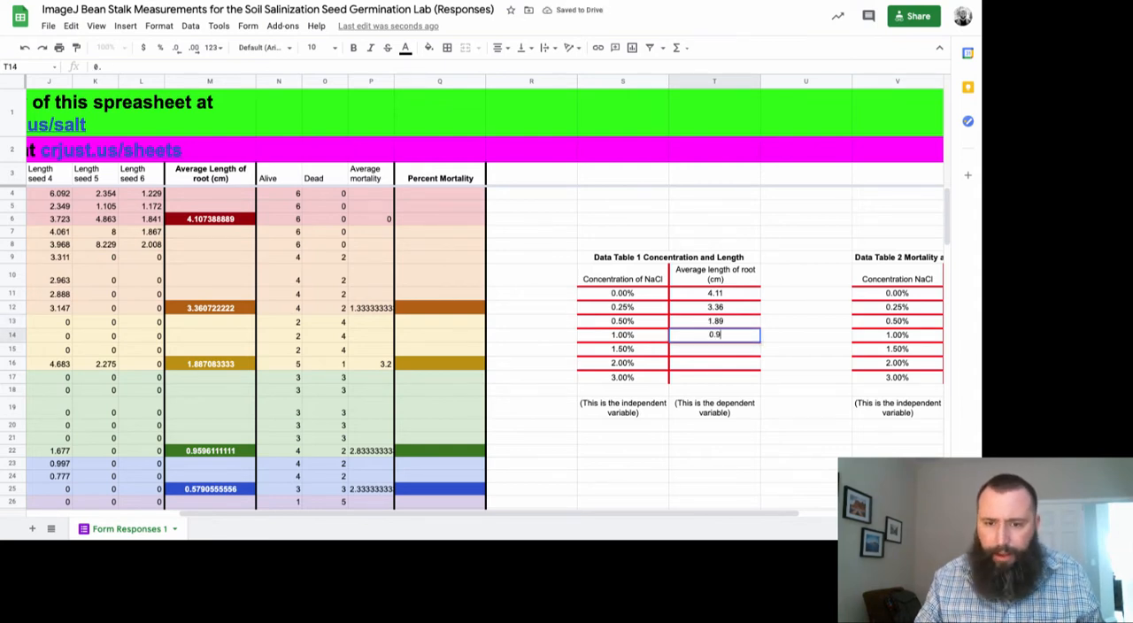
{"action": "type", "text": "96"}
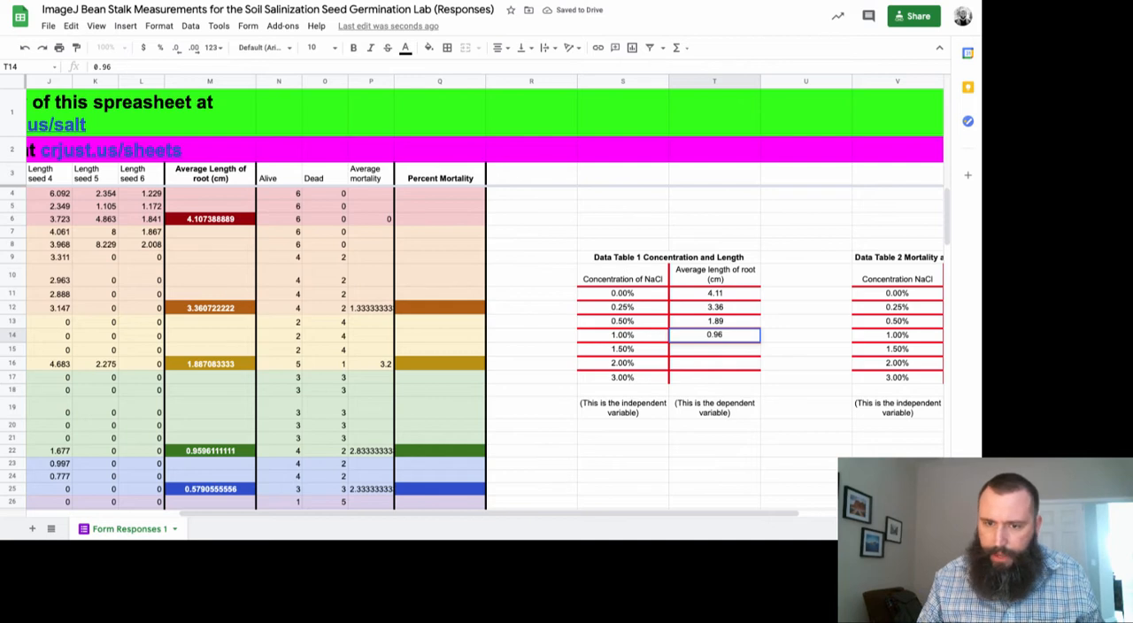
{"action": "key", "text": "Return"}
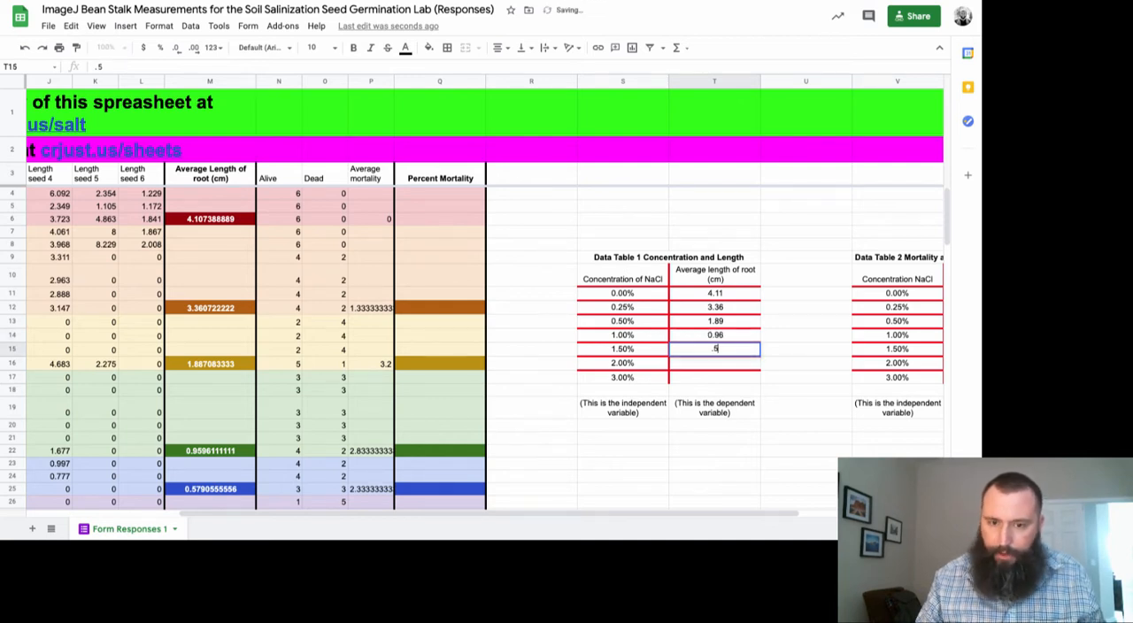
Complete Data Table 1 with average root lengths of 0.58, 0.25 and 0 for 1.50%, 2.00% and 3.00% NaCl
{"action": "type", "text": ".58"}
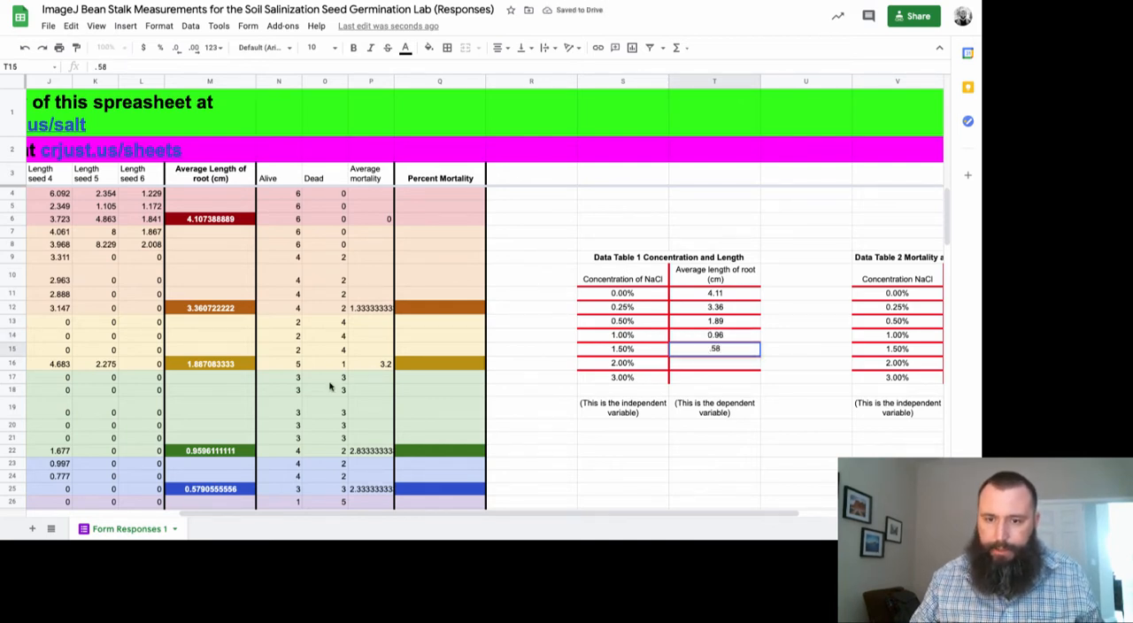
{"action": "scroll", "coordinate": [329, 387], "scroll_direction": "down", "scroll_amount": 2}
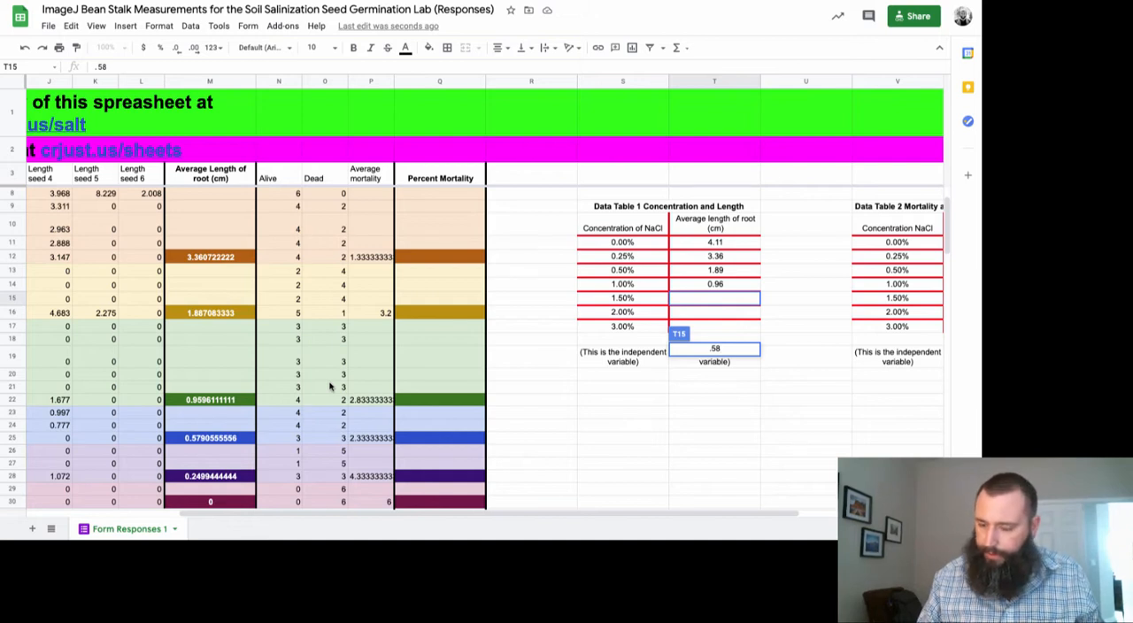
{"action": "key", "text": "Return"}
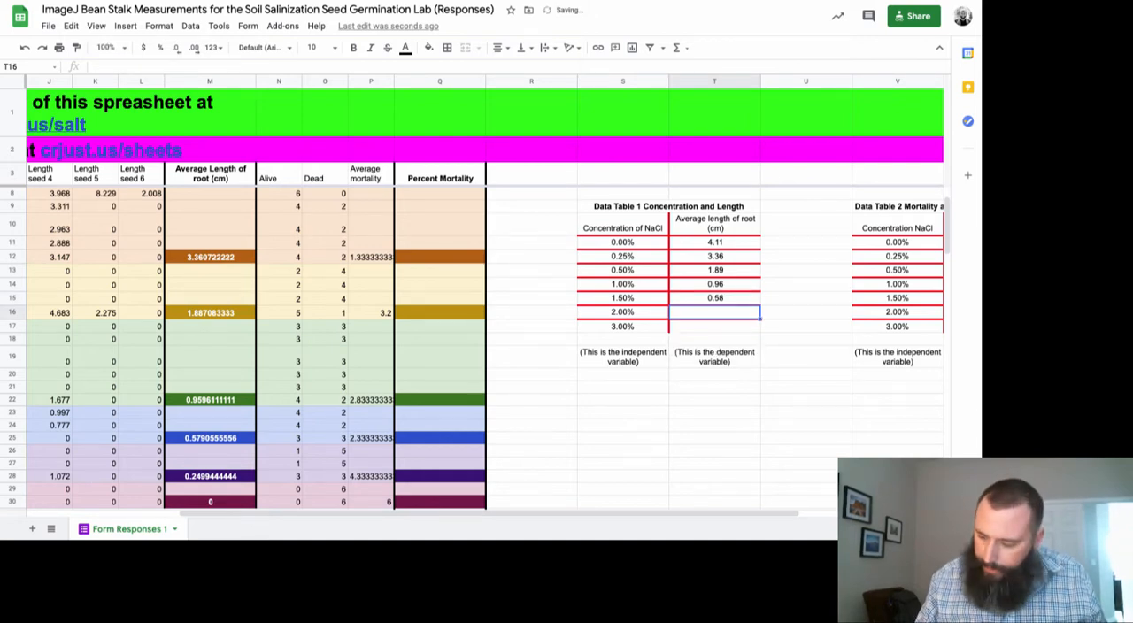
{"action": "type", "text": "0.2"}
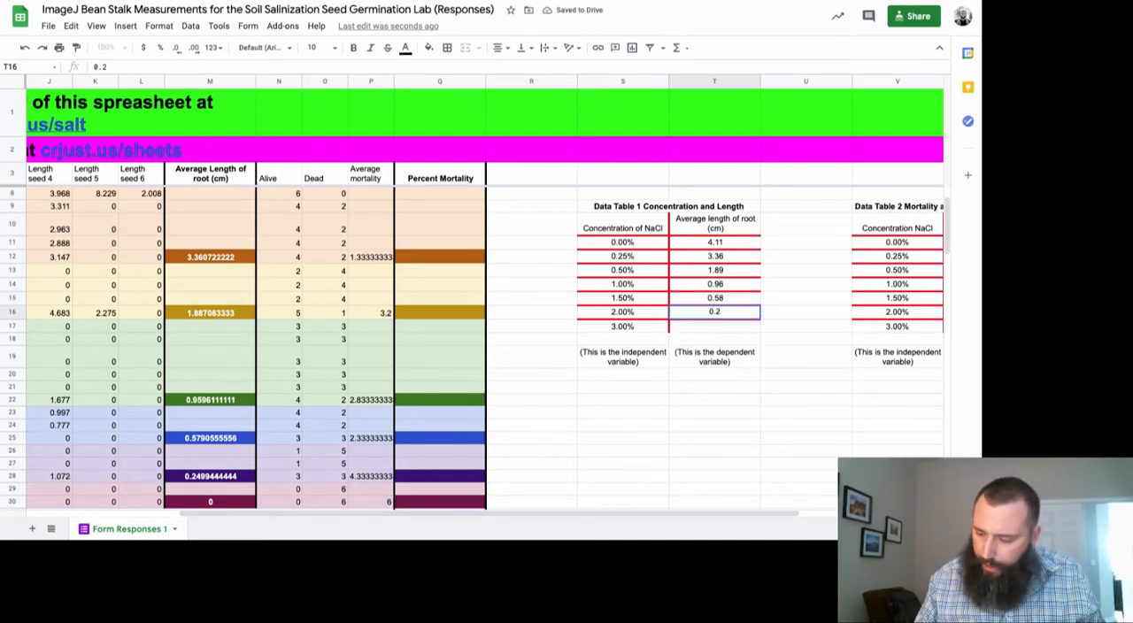
{"action": "type", "text": "5"}
{"action": "key", "text": "Return"}
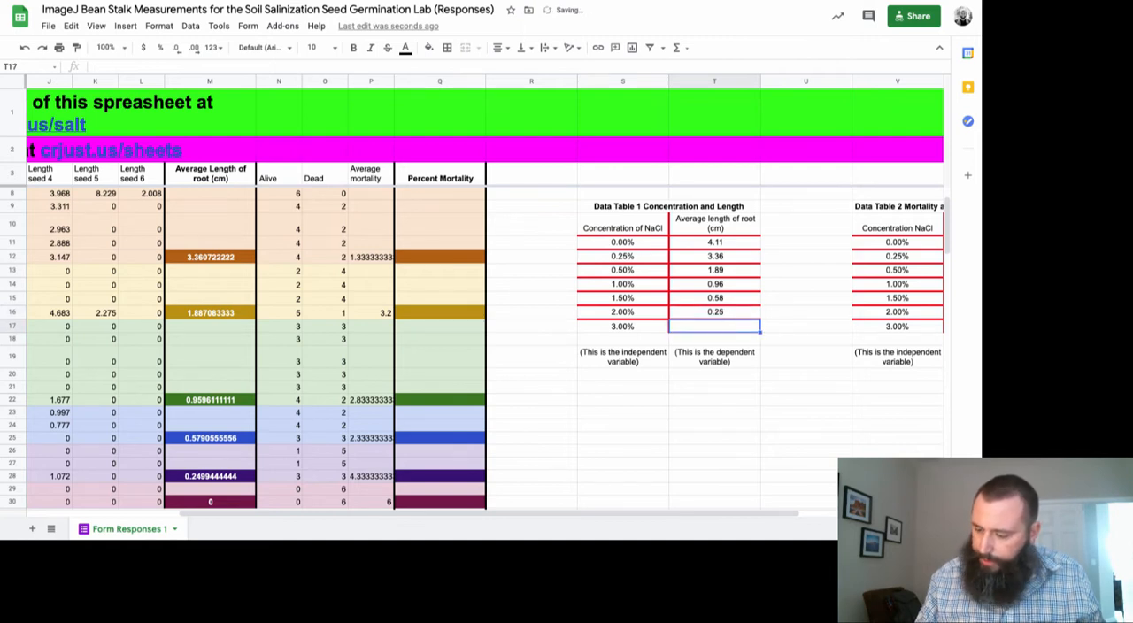
{"action": "type", "text": "0"}
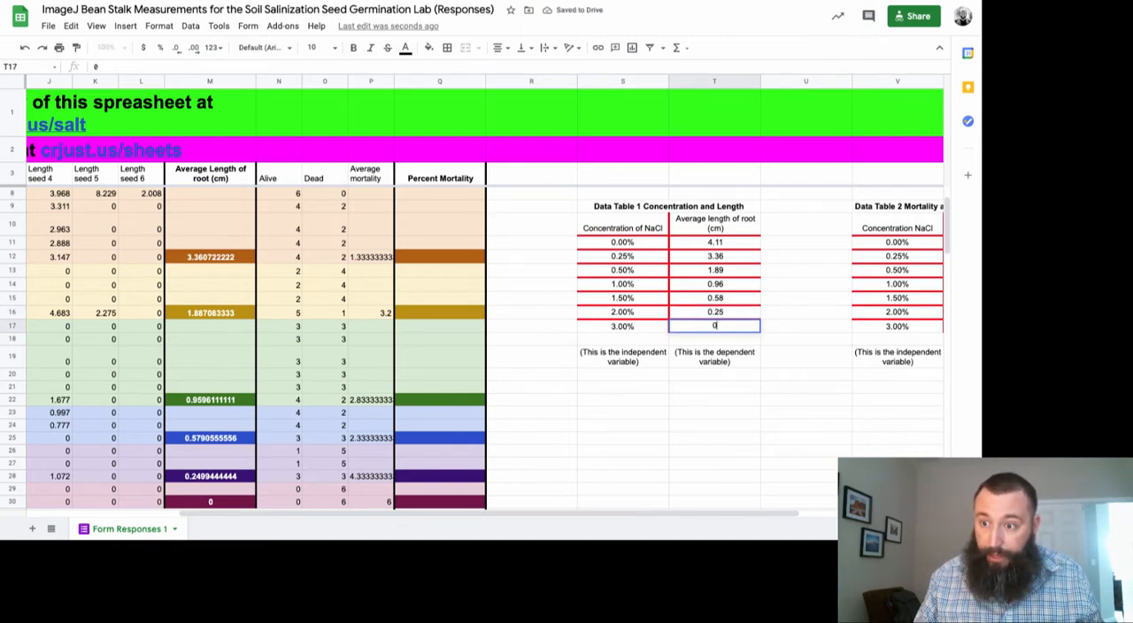
{"action": "key", "text": "Up"}
{"action": "key", "text": "Up"}
{"action": "key", "text": "Up"}
{"action": "key", "text": "Up"}
{"action": "key", "text": "Up"}
{"action": "key", "text": "Up"}
{"action": "key", "text": "Up"}
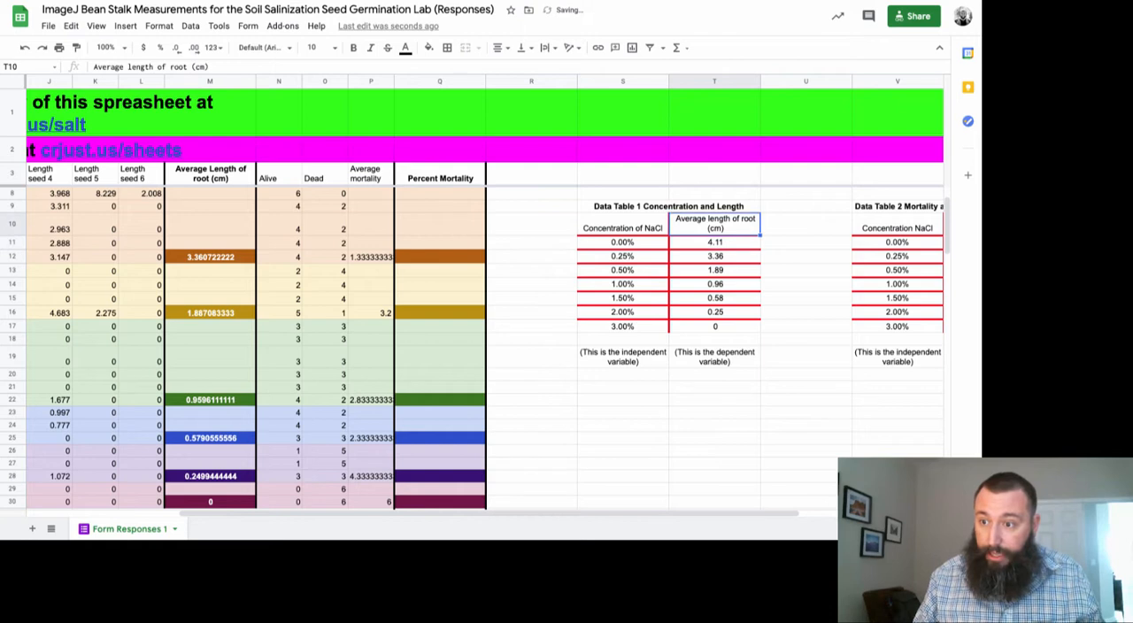
Insert a scatter chart of average root length against NaCl concentration from Data Table 1, range S10:T17
{"action": "key", "text": "Up"}
{"action": "key", "text": "Up"}
{"action": "key", "text": "Up"}
{"action": "key", "text": "Up"}
{"action": "key", "text": "Up"}
{"action": "key", "text": "Up"}
{"action": "key", "text": "Up"}
{"action": "key", "text": "Up"}
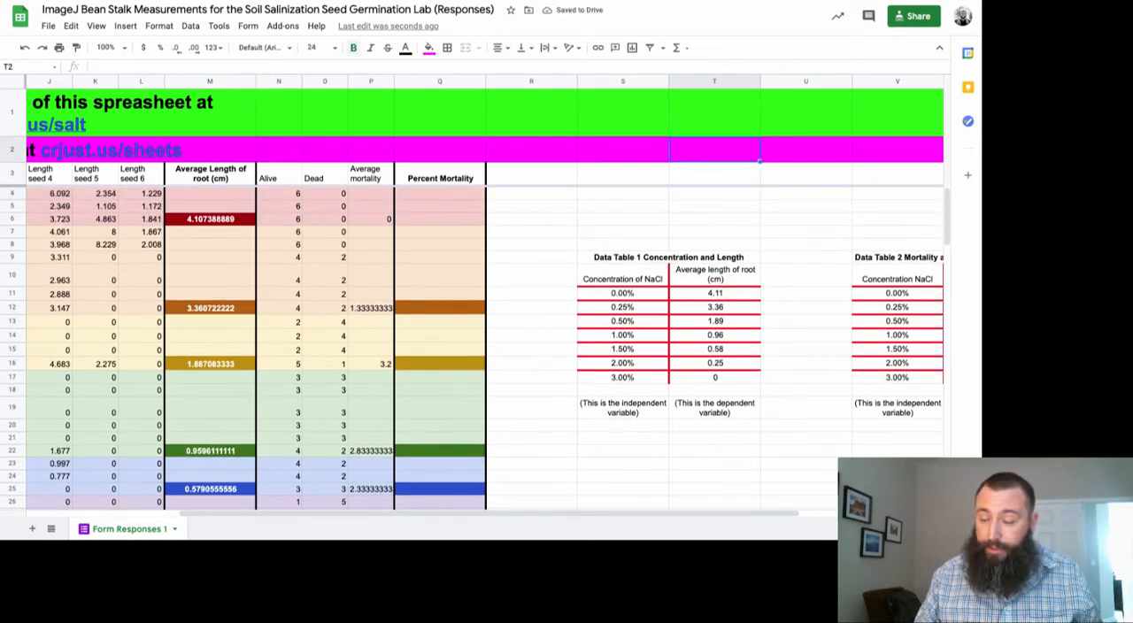
{"action": "key", "text": "Up"}
{"action": "key", "text": "Down"}
{"action": "key", "text": "Down"}
{"action": "key", "text": "Down"}
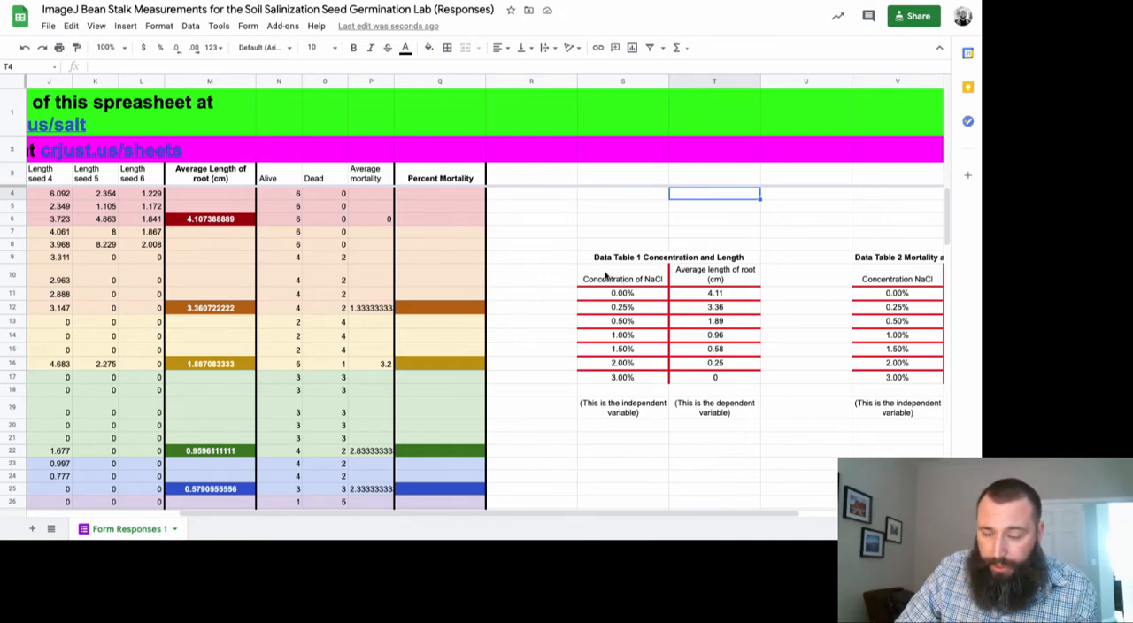
{"action": "left_click_drag", "start_coordinate": [599, 275], "coordinate": [700, 380]}
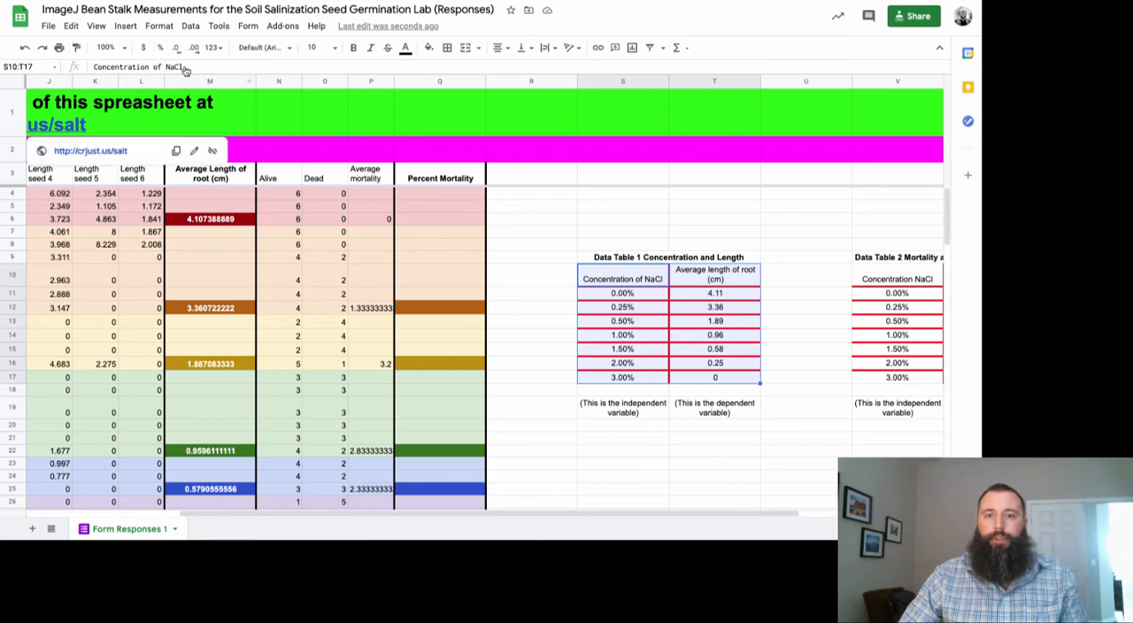
{"action": "left_click", "coordinate": [125, 26]}
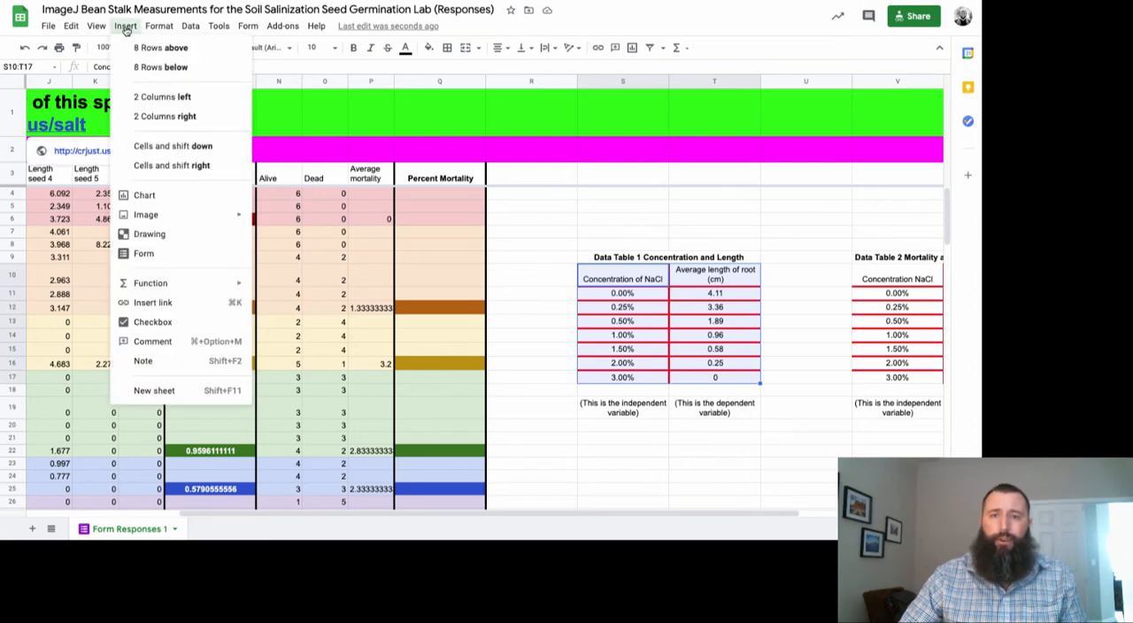
{"action": "left_click", "coordinate": [161, 198]}
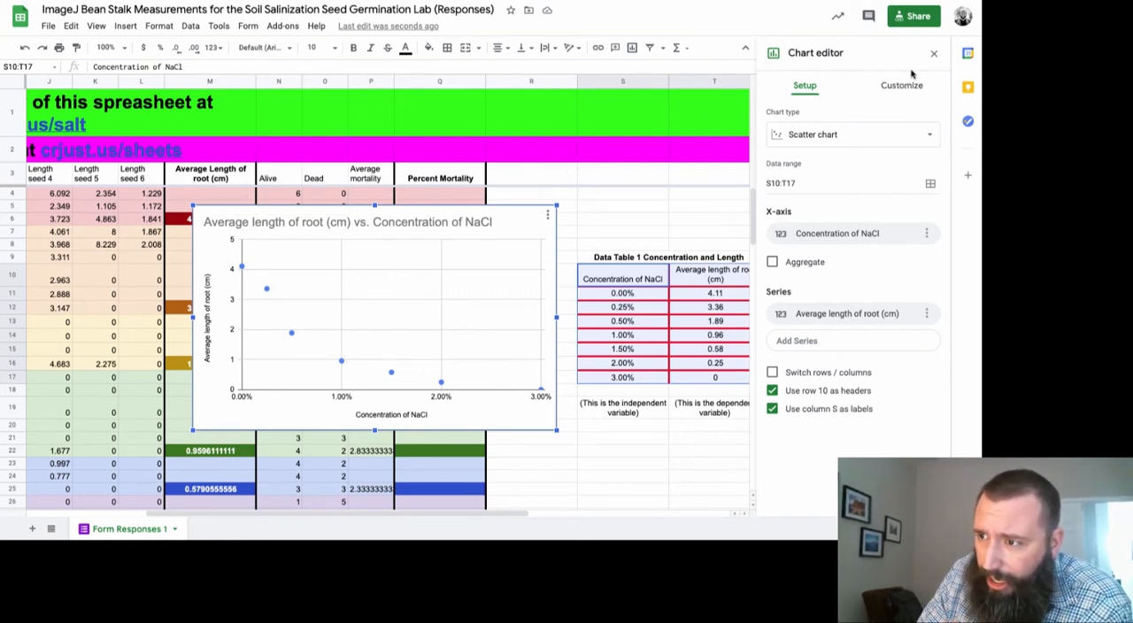
{"action": "left_click", "coordinate": [933, 54]}
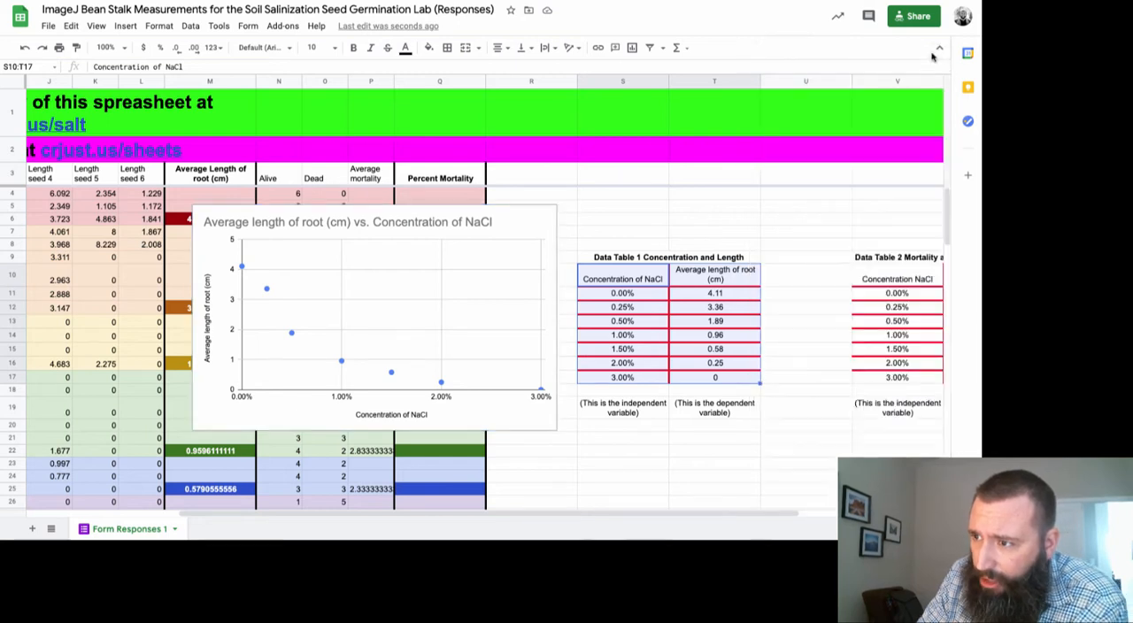
Open the root length scatter chart for editing and review the available chart types
{"action": "left_click", "coordinate": [544, 222]}
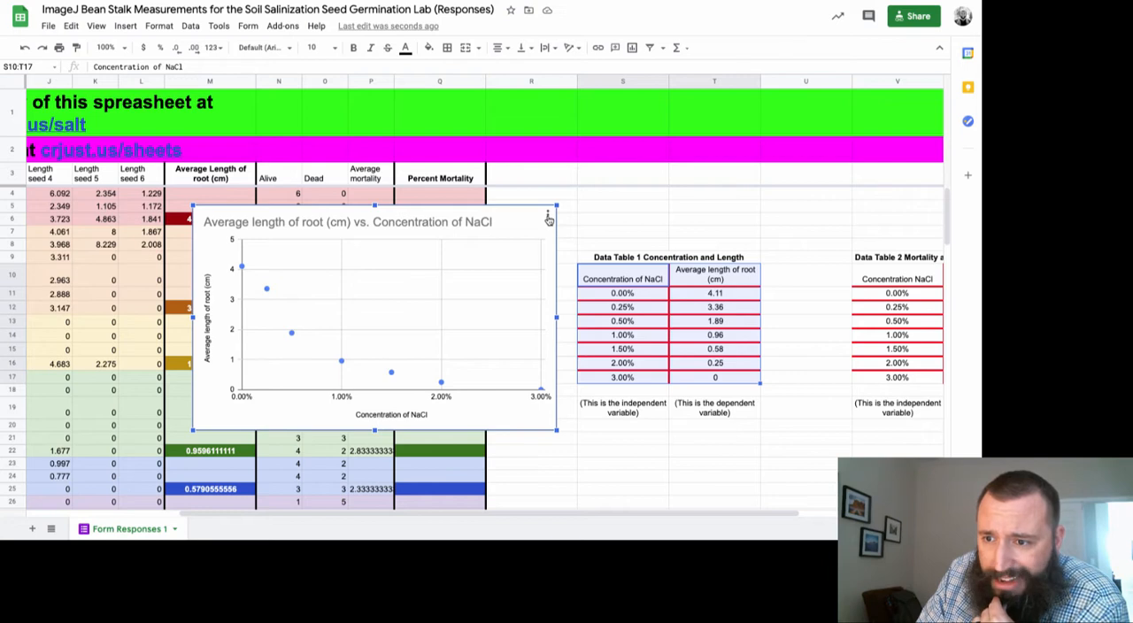
{"action": "left_click", "coordinate": [548, 218]}
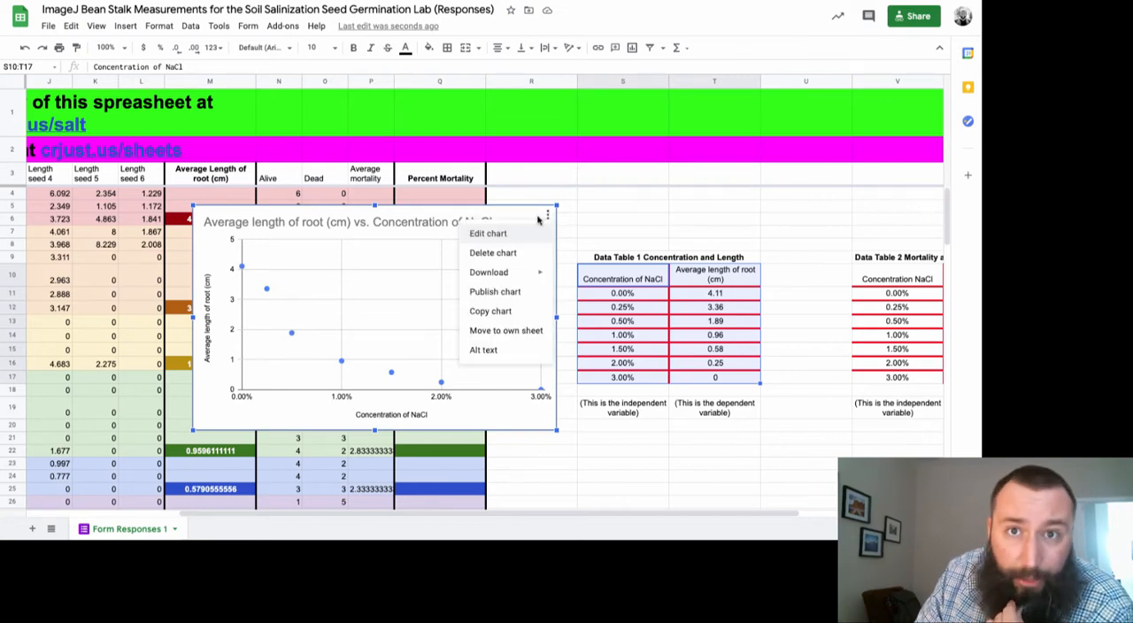
{"action": "left_click", "coordinate": [510, 233]}
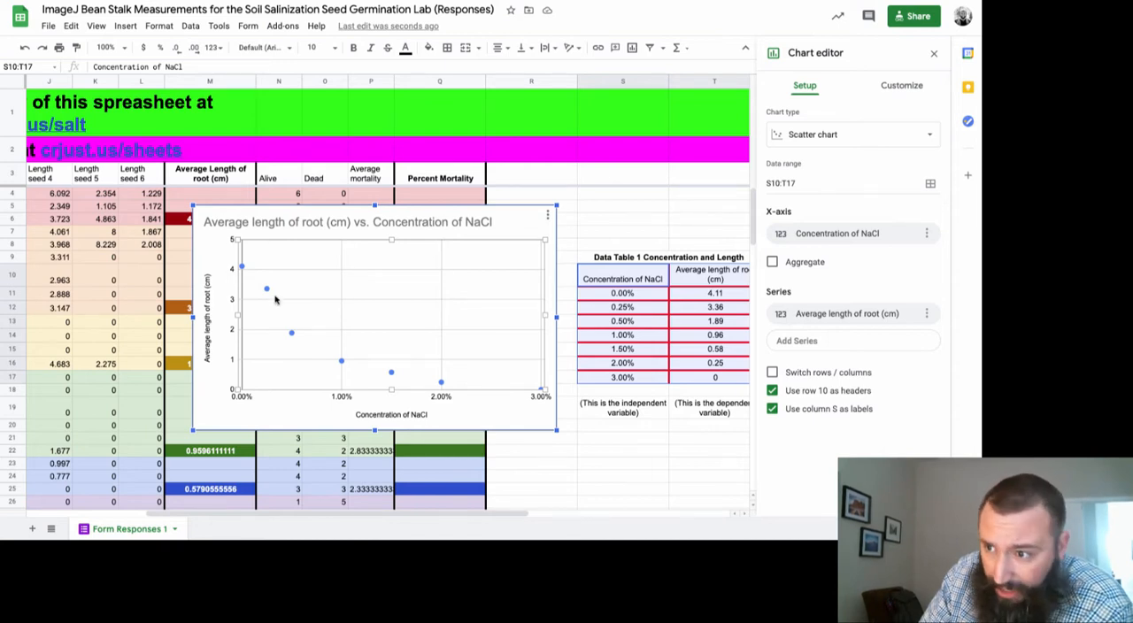
{"action": "left_click", "coordinate": [829, 135]}
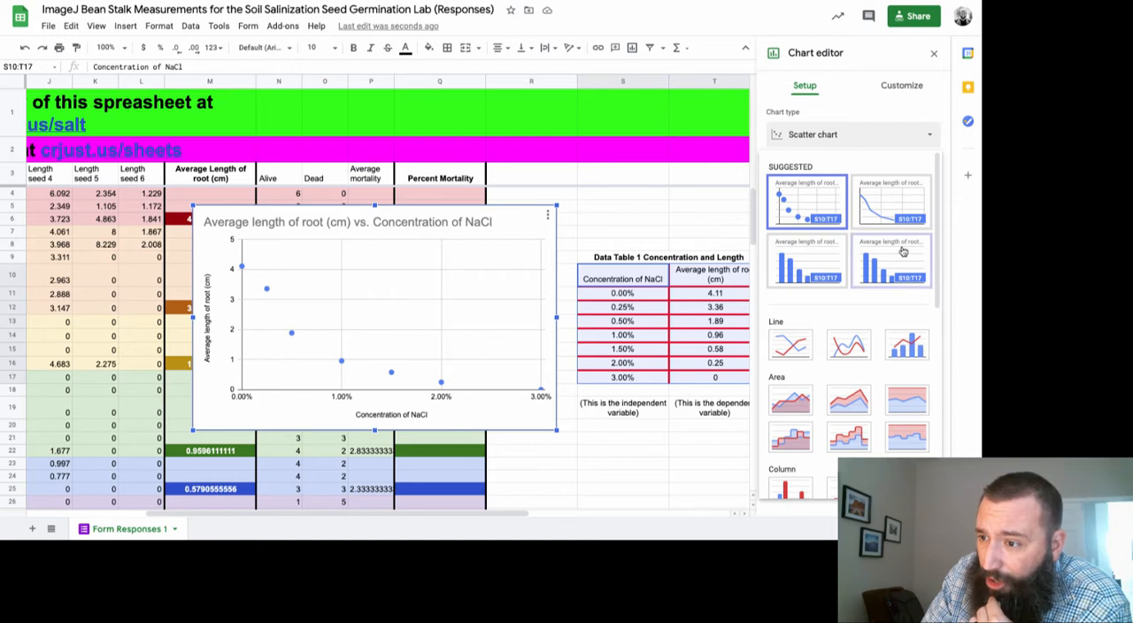
{"action": "left_click", "coordinate": [822, 140]}
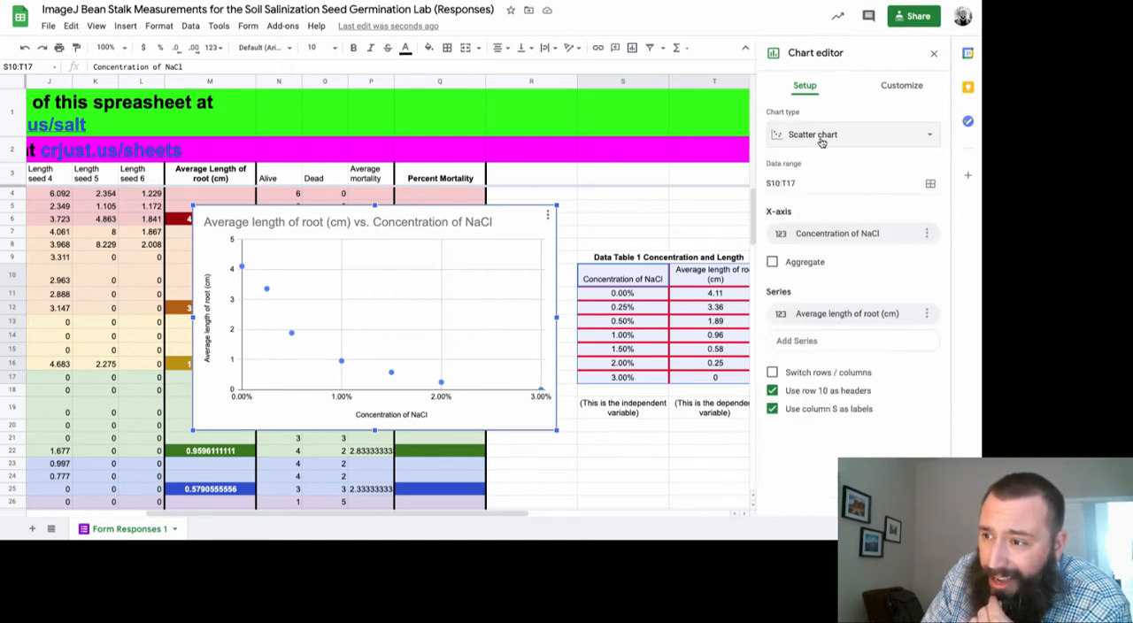
Add a trendline to the Average length of root (cm) series of the scatter chart
{"action": "left_click", "coordinate": [888, 87]}
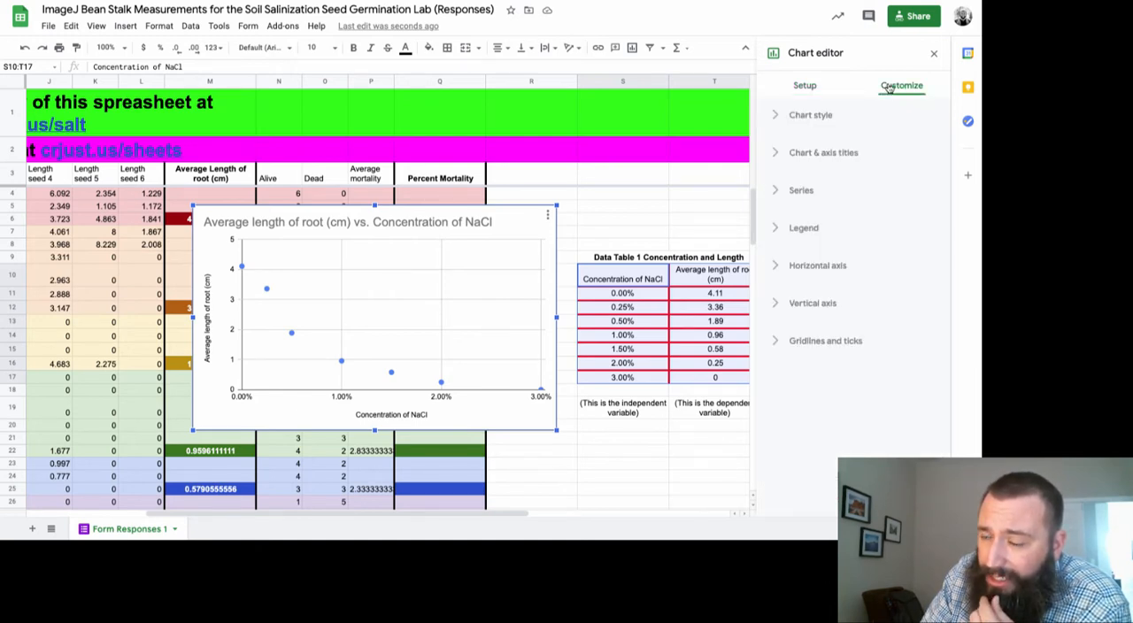
{"action": "left_click", "coordinate": [777, 193]}
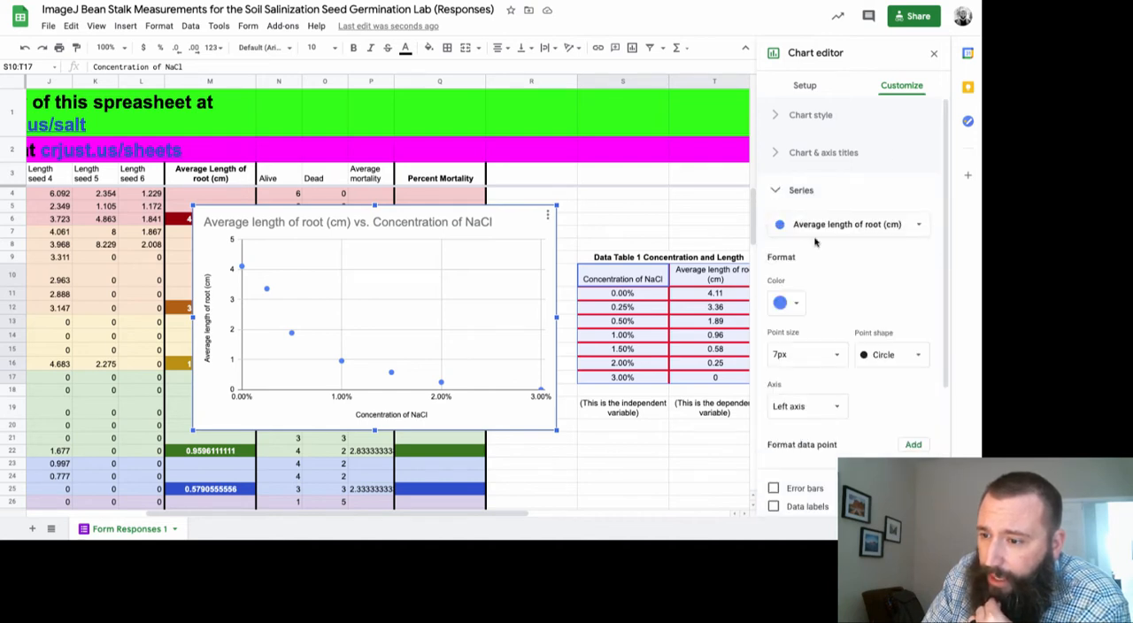
{"action": "scroll", "coordinate": [816, 241], "scroll_direction": "down", "scroll_amount": 2}
{"action": "scroll", "coordinate": [816, 242], "scroll_direction": "down", "scroll_amount": 1}
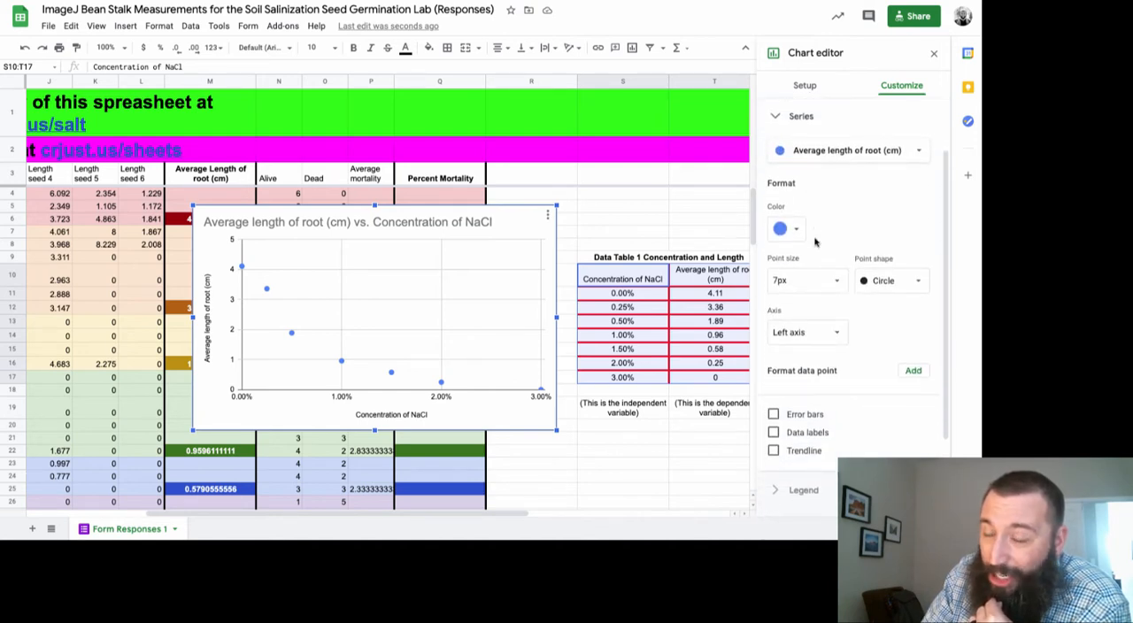
{"action": "scroll", "coordinate": [815, 242], "scroll_direction": "down", "scroll_amount": 2}
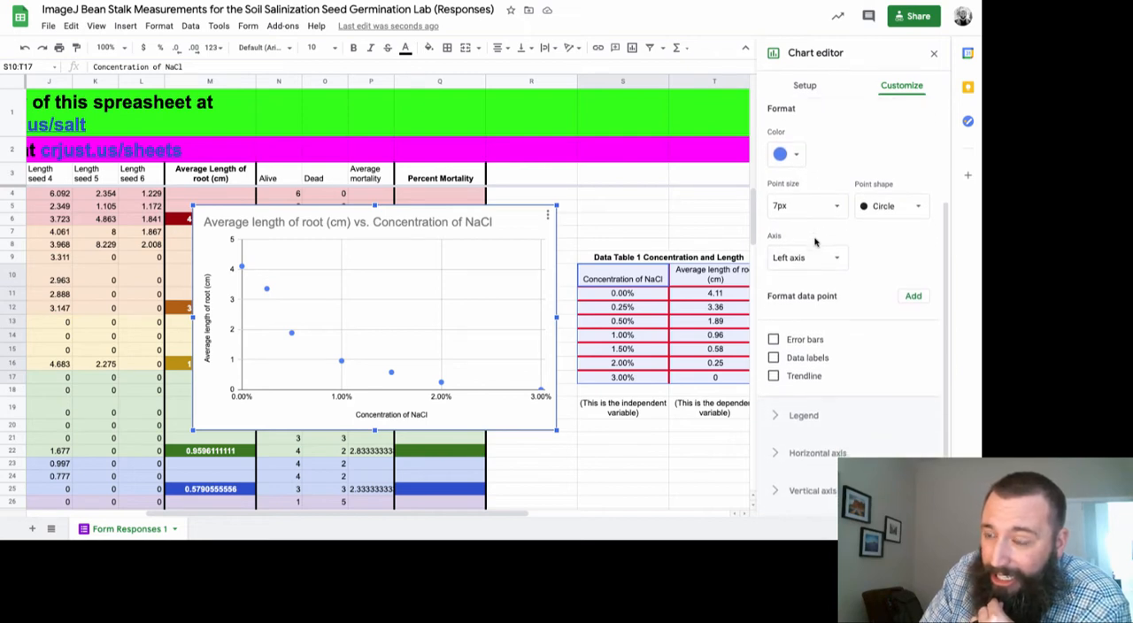
{"action": "scroll", "coordinate": [816, 241], "scroll_direction": "up", "scroll_amount": 4}
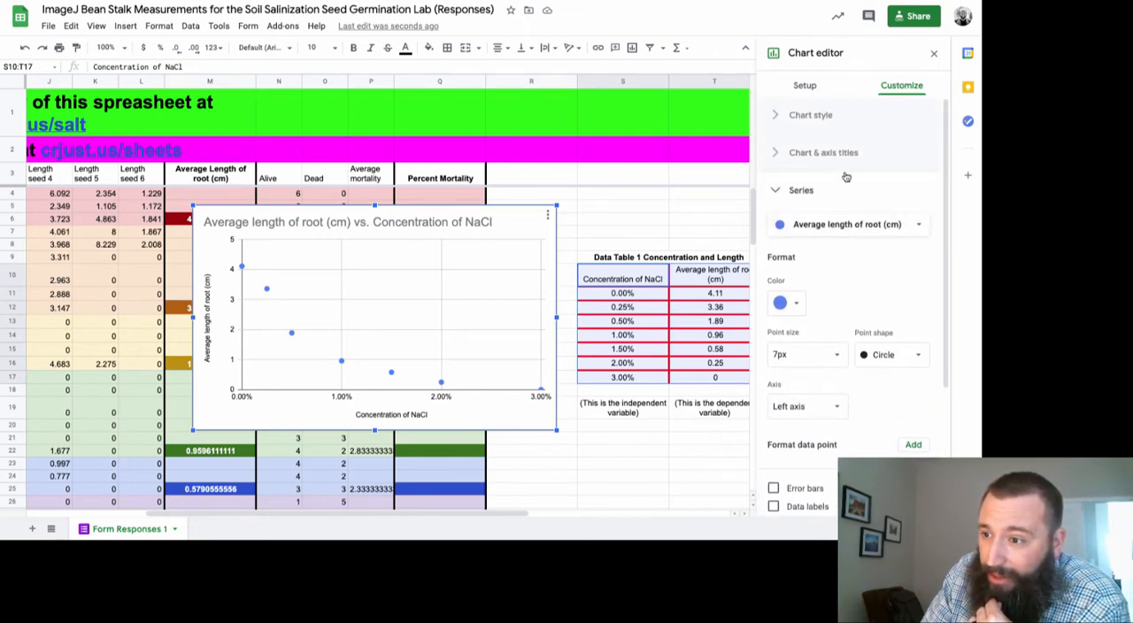
{"action": "scroll", "coordinate": [823, 350], "scroll_direction": "down", "scroll_amount": 3}
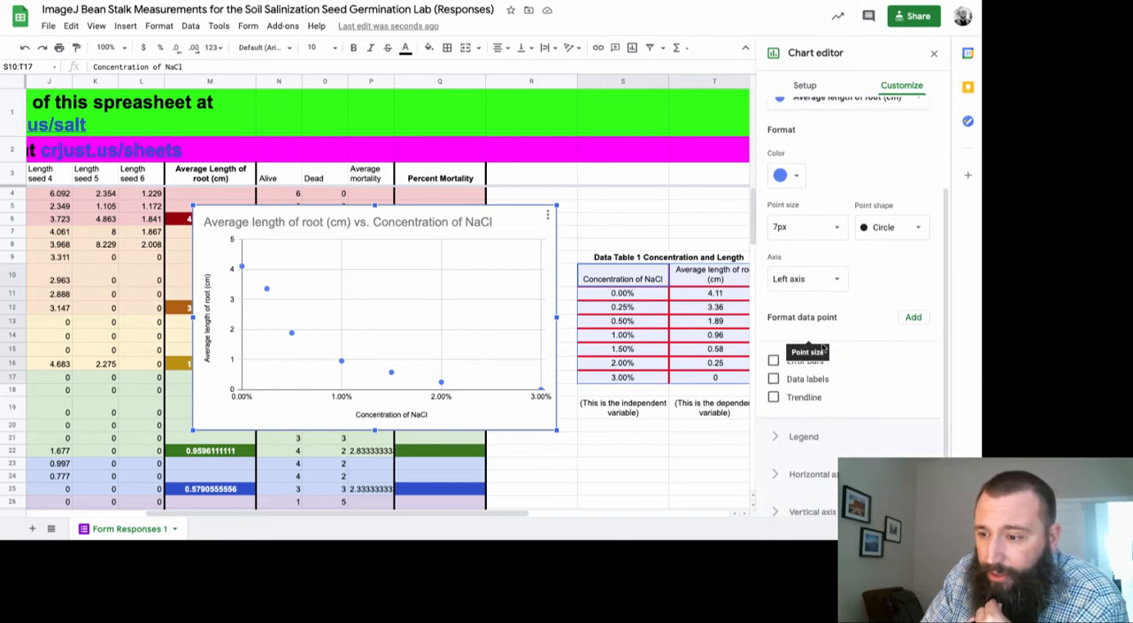
{"action": "left_click", "coordinate": [774, 399]}
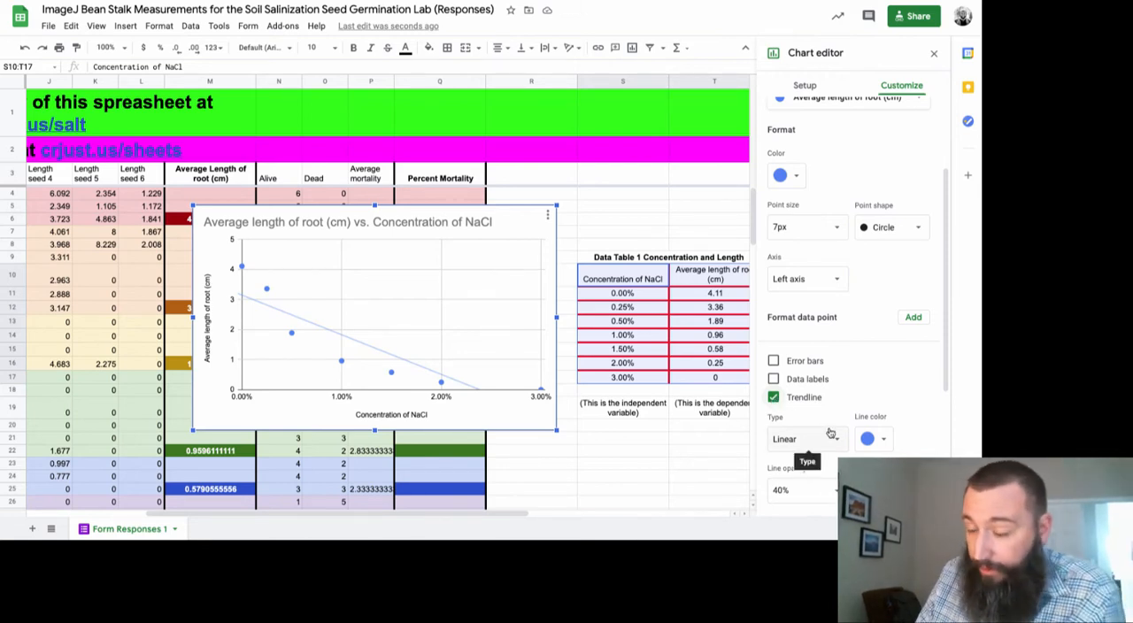
Label the trendline with its equation, show the R² value, and leave chart editing
{"action": "scroll", "coordinate": [814, 452], "scroll_direction": "down", "scroll_amount": 3}
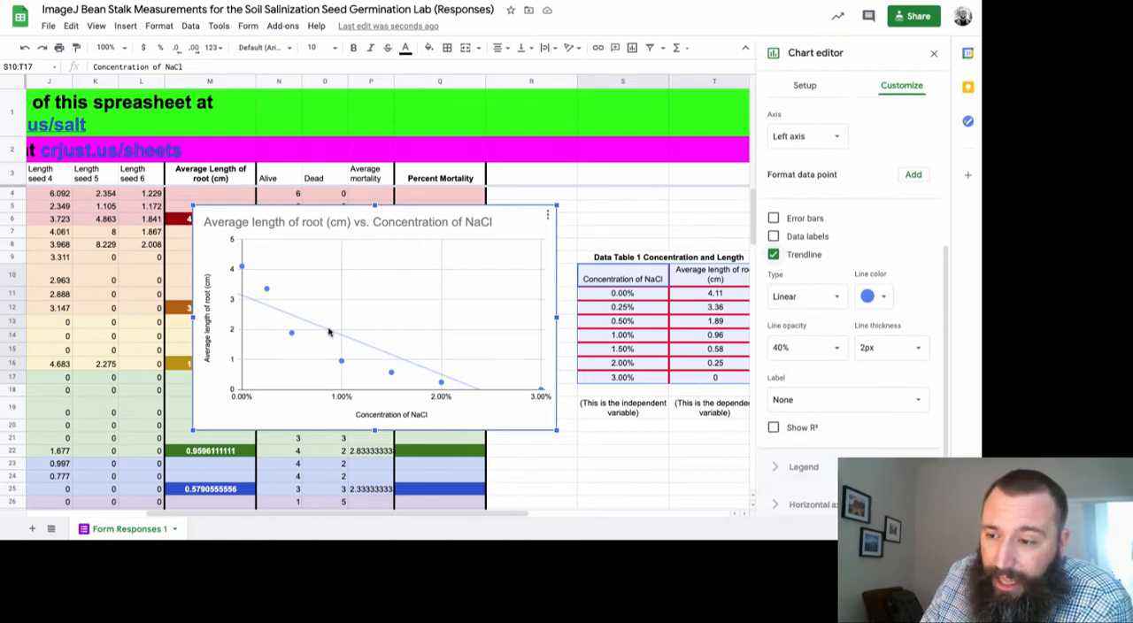
{"action": "left_click", "coordinate": [816, 404]}
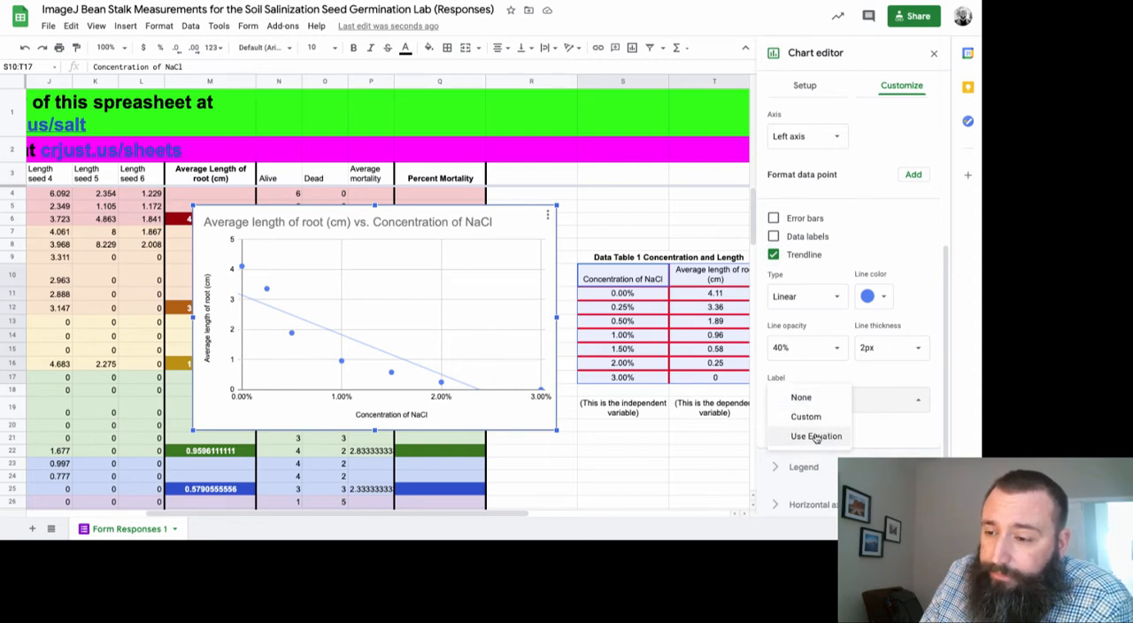
{"action": "left_click", "coordinate": [817, 437]}
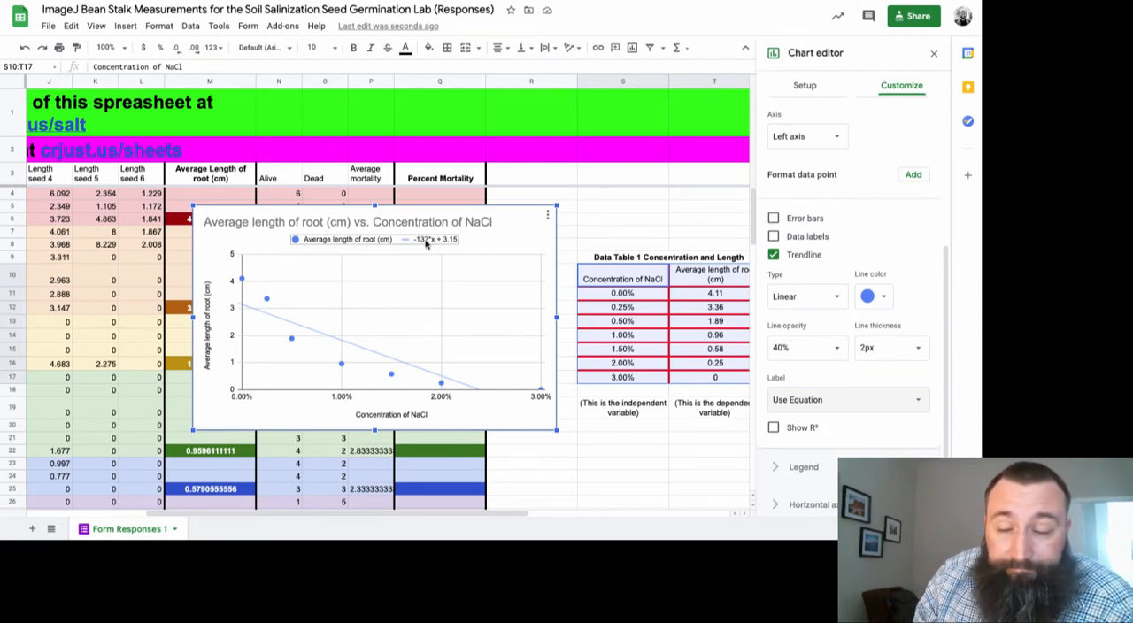
{"action": "left_click", "coordinate": [800, 432]}
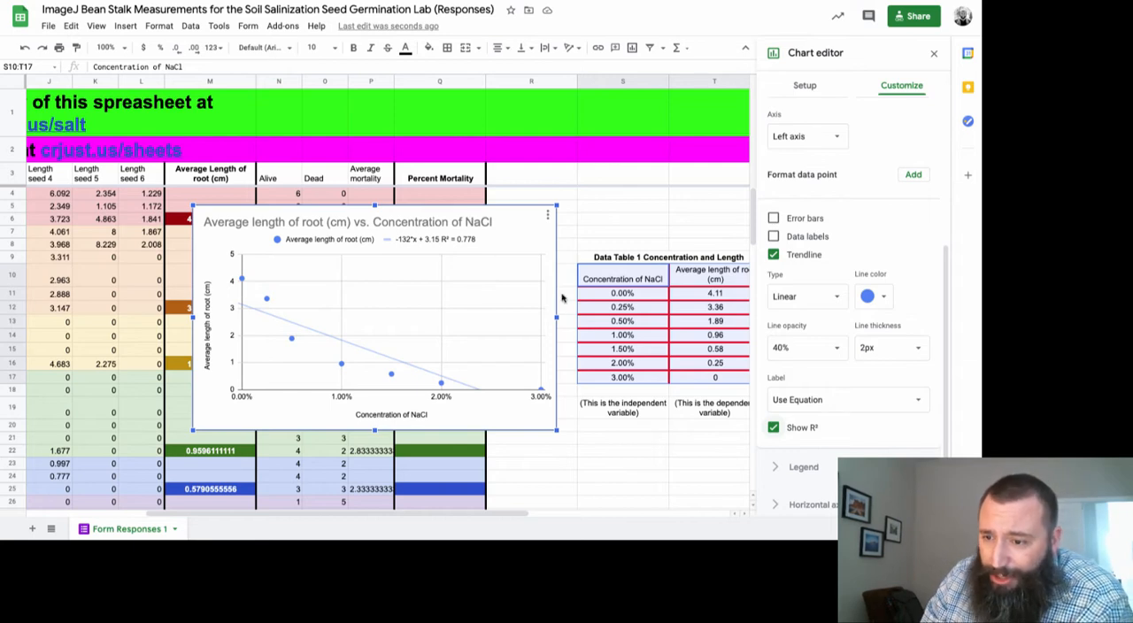
{"action": "scroll", "coordinate": [561, 298], "scroll_direction": "right", "scroll_amount": 2}
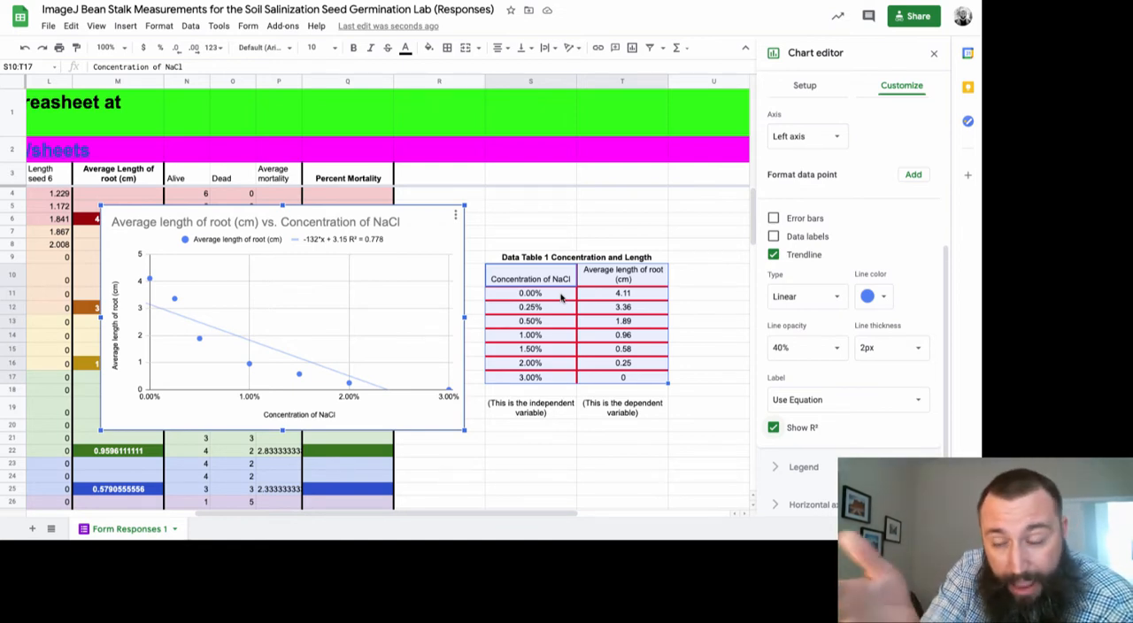
{"action": "left_click", "coordinate": [568, 239]}
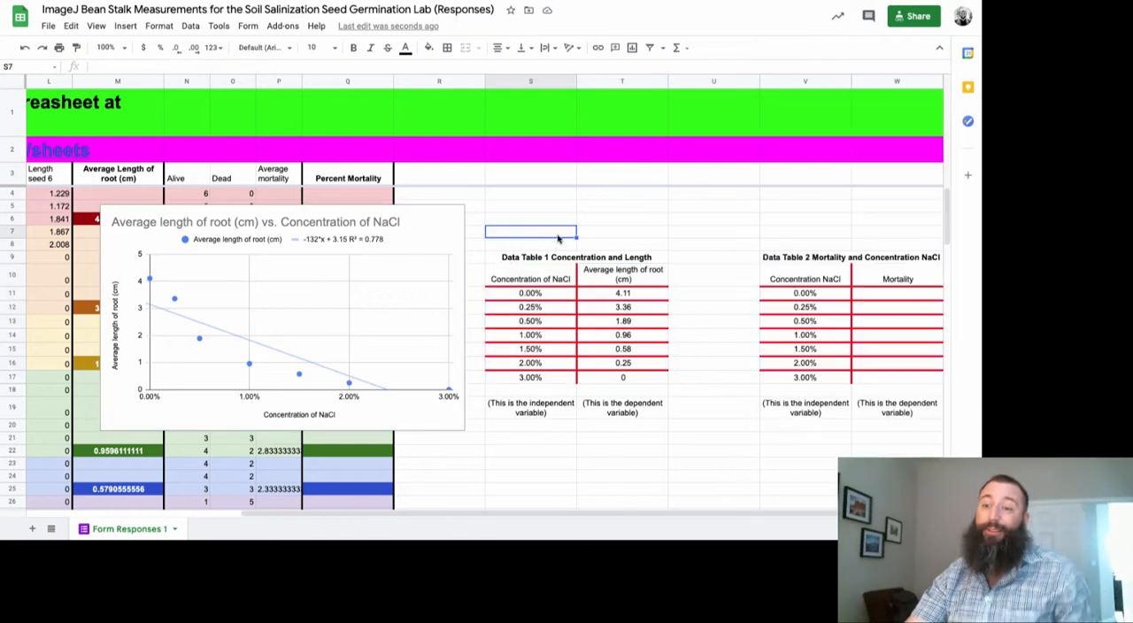
Copy Data Table 1 with its title, range S9:T17
{"action": "left_click", "coordinate": [537, 272]}
{"action": "left_click_drag", "start_coordinate": [607, 324], "coordinate": [611, 367]}
{"action": "left_click_drag", "start_coordinate": [523, 257], "coordinate": [610, 379]}
{"action": "right_click", "coordinate": [609, 379]}
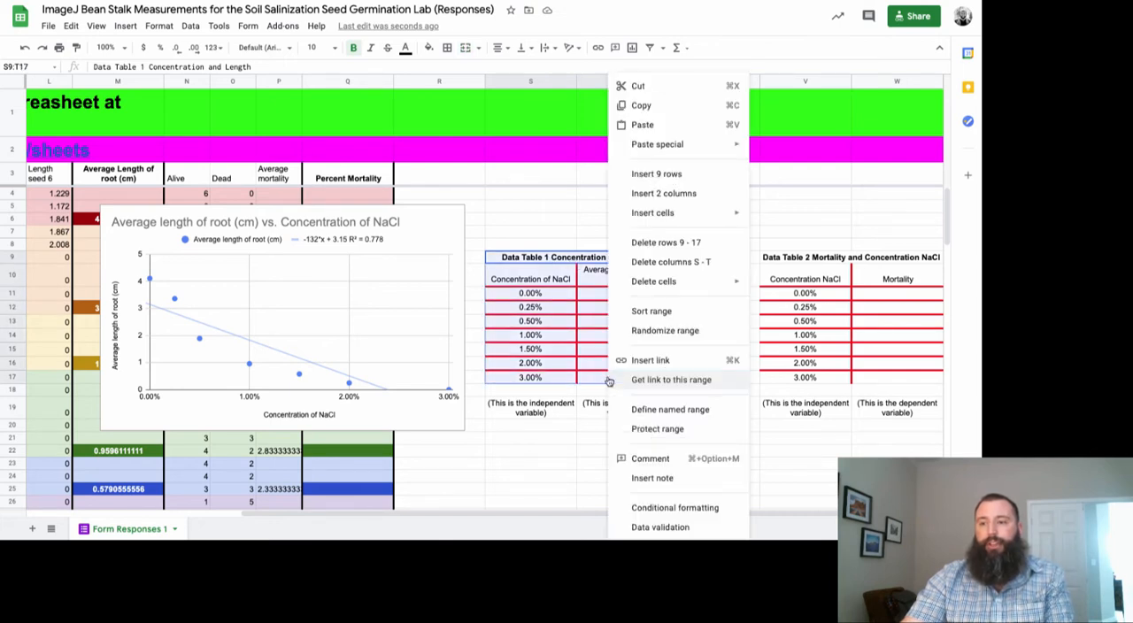
{"action": "left_click", "coordinate": [649, 106]}
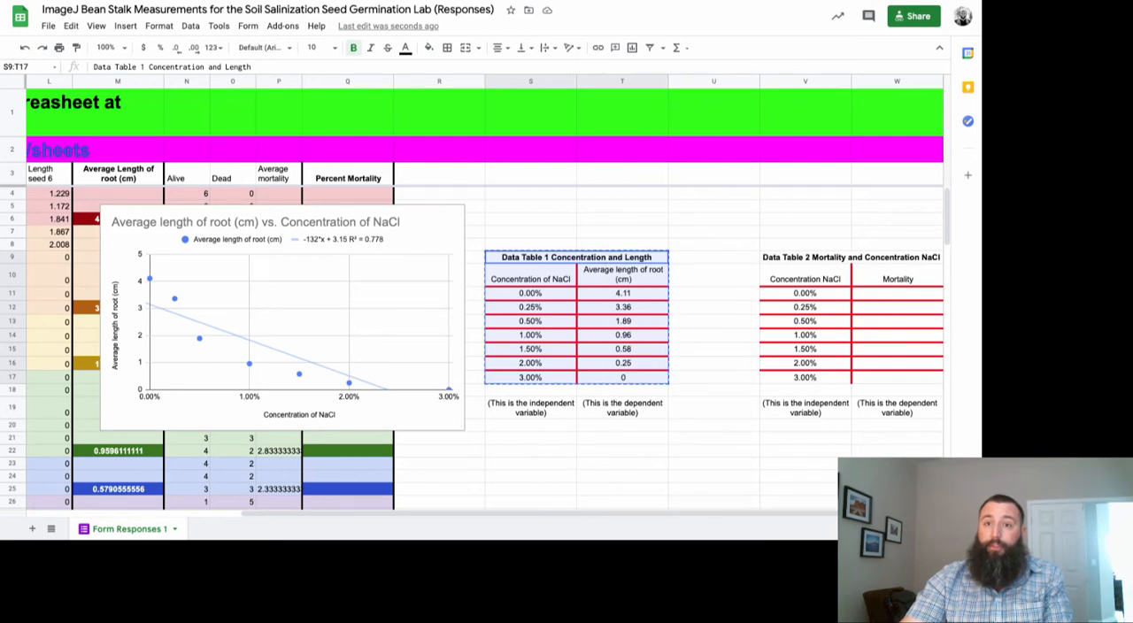
Switch to the lab document in Google Docs and paste Data Table 1 as the answer to question 6, linked to the spreadsheet
{"action": "key", "text": "ctrl+Tab"}
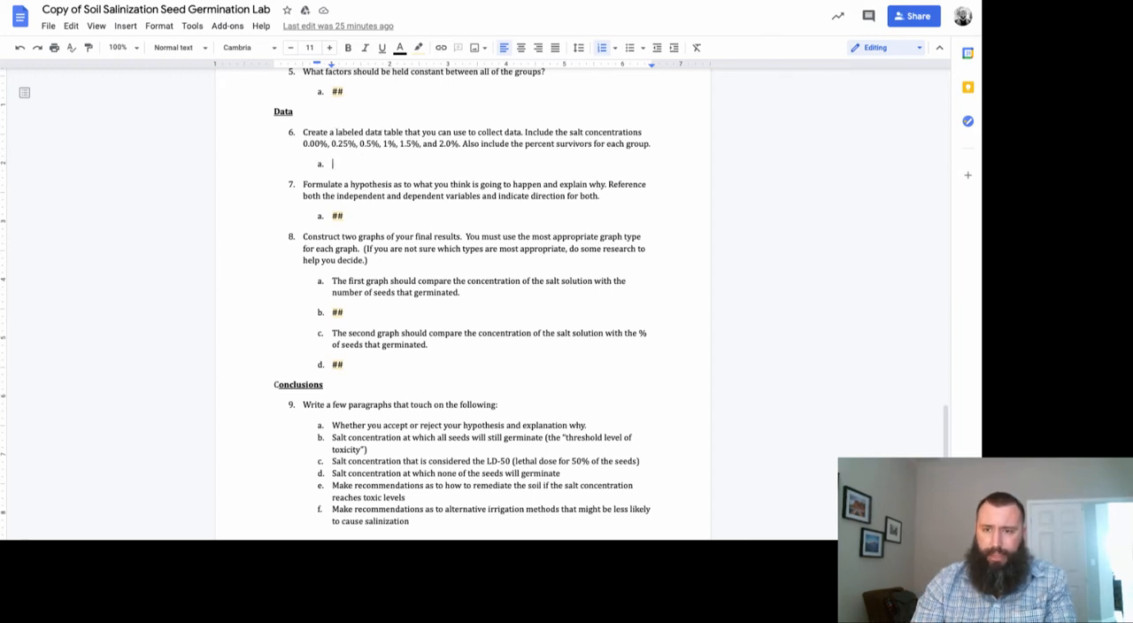
{"action": "right_click", "coordinate": [351, 163]}
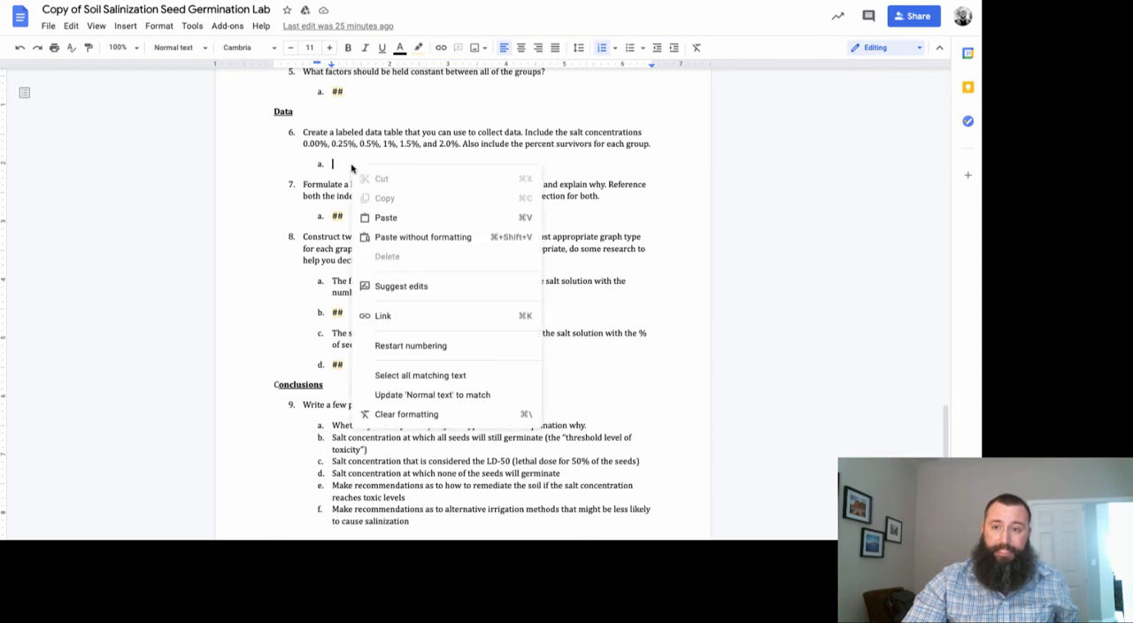
{"action": "left_click", "coordinate": [379, 218]}
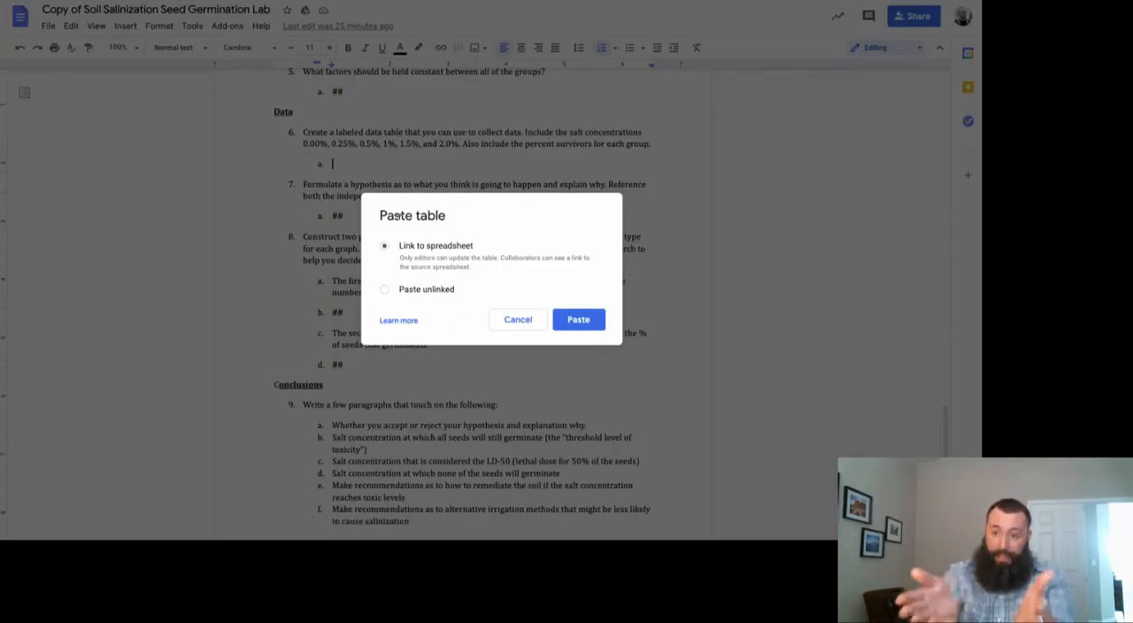
{"action": "left_click", "coordinate": [576, 320]}
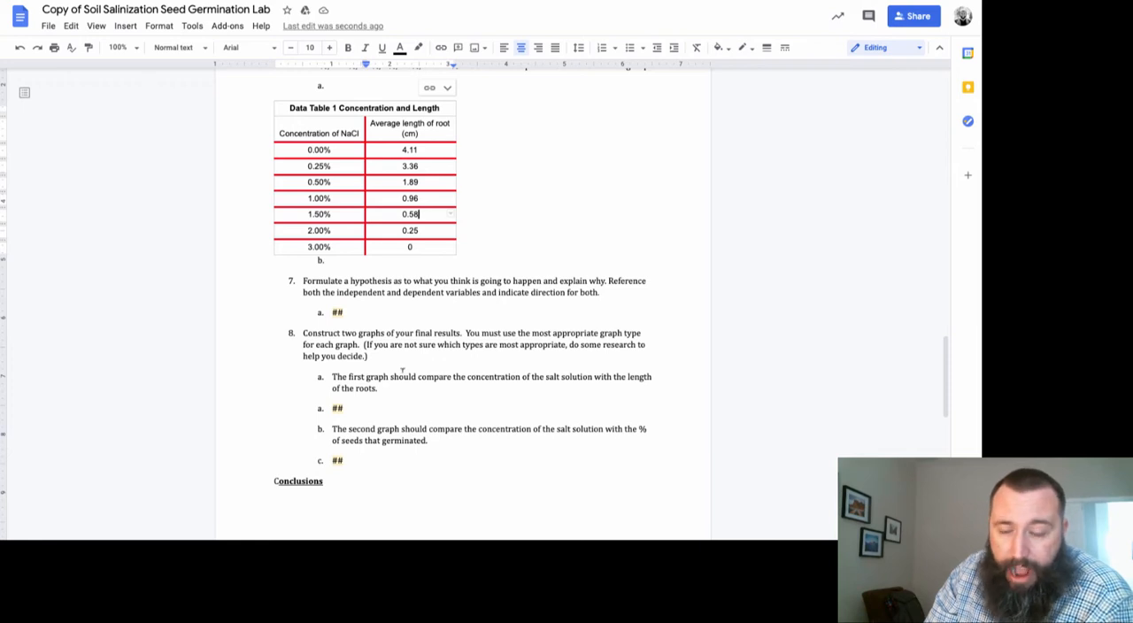
Switch to the responses spreadsheet in Google Sheets and select the root length versus NaCl concentration scatter chart
{"action": "scroll", "coordinate": [403, 370], "scroll_direction": "down", "scroll_amount": 1}
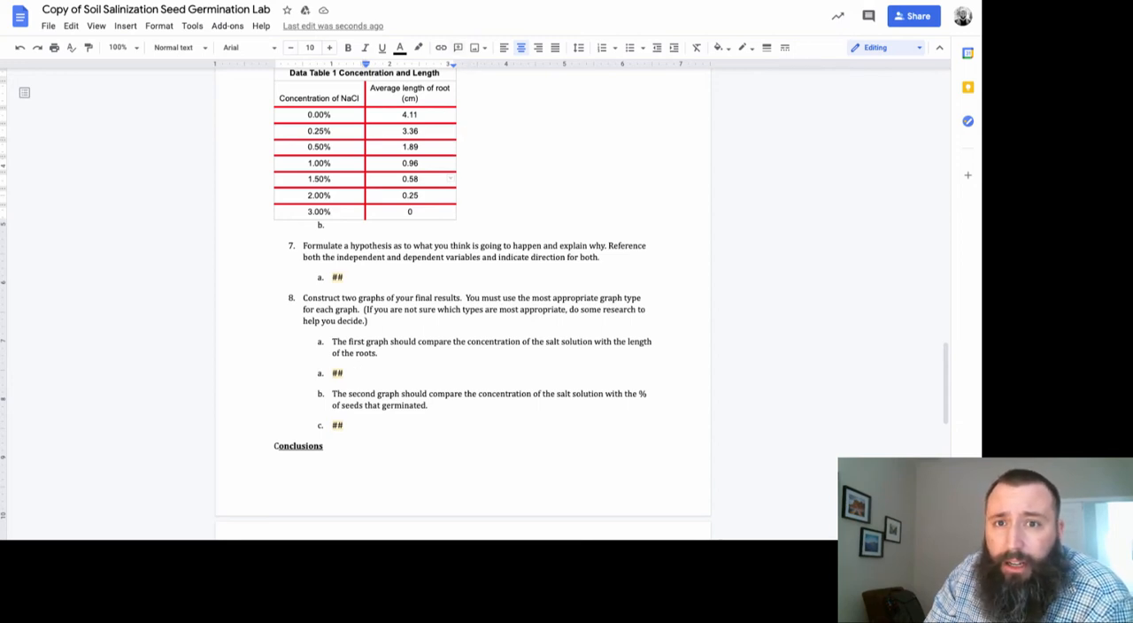
{"action": "left_click", "coordinate": [324, 1]}
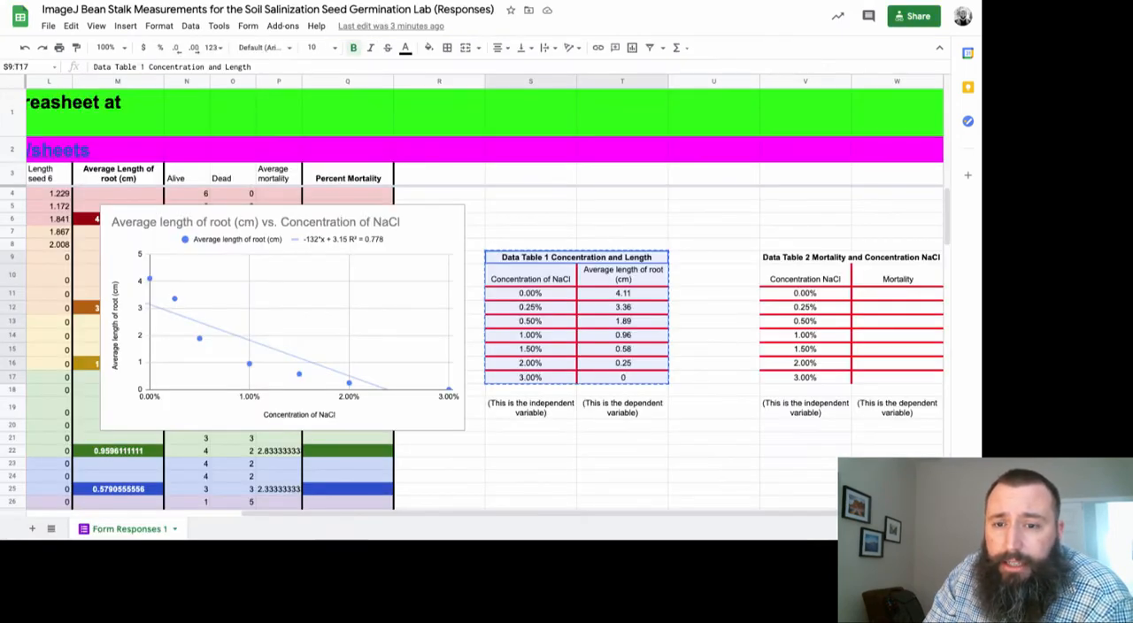
{"action": "left_click", "coordinate": [370, 211]}
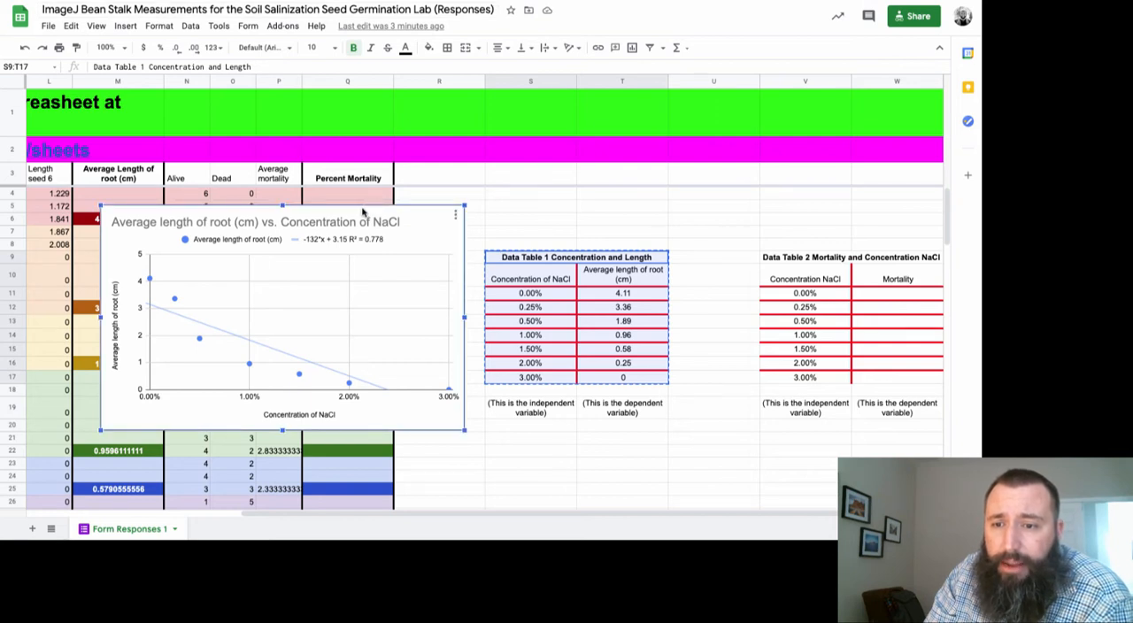
{"action": "right_click", "coordinate": [362, 212]}
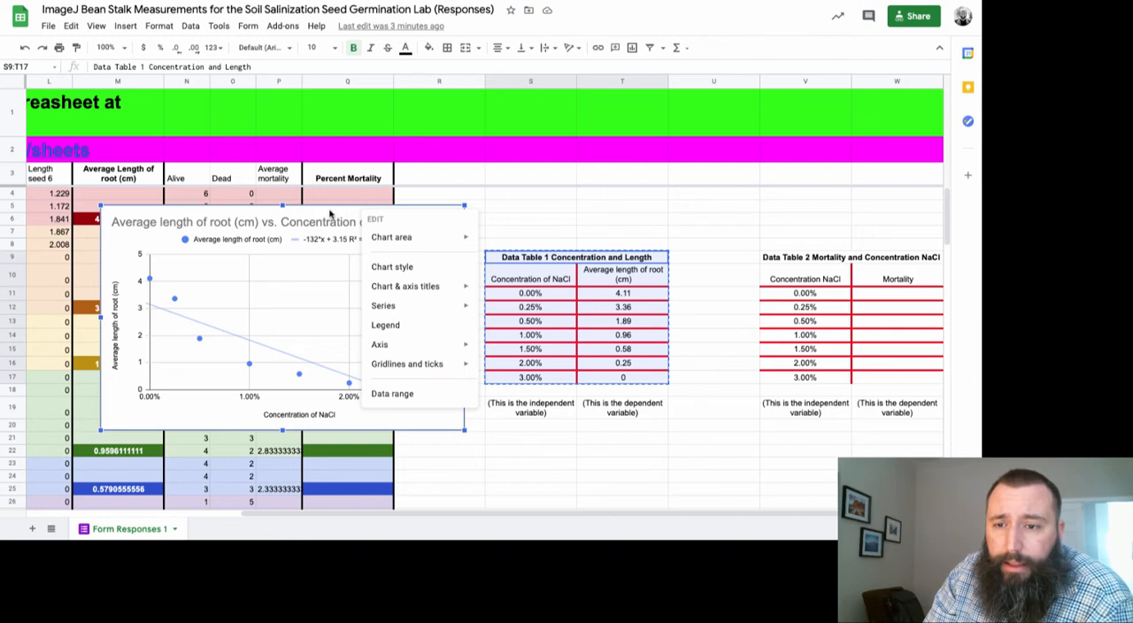
{"action": "left_click", "coordinate": [332, 214]}
{"action": "right_click", "coordinate": [214, 416]}
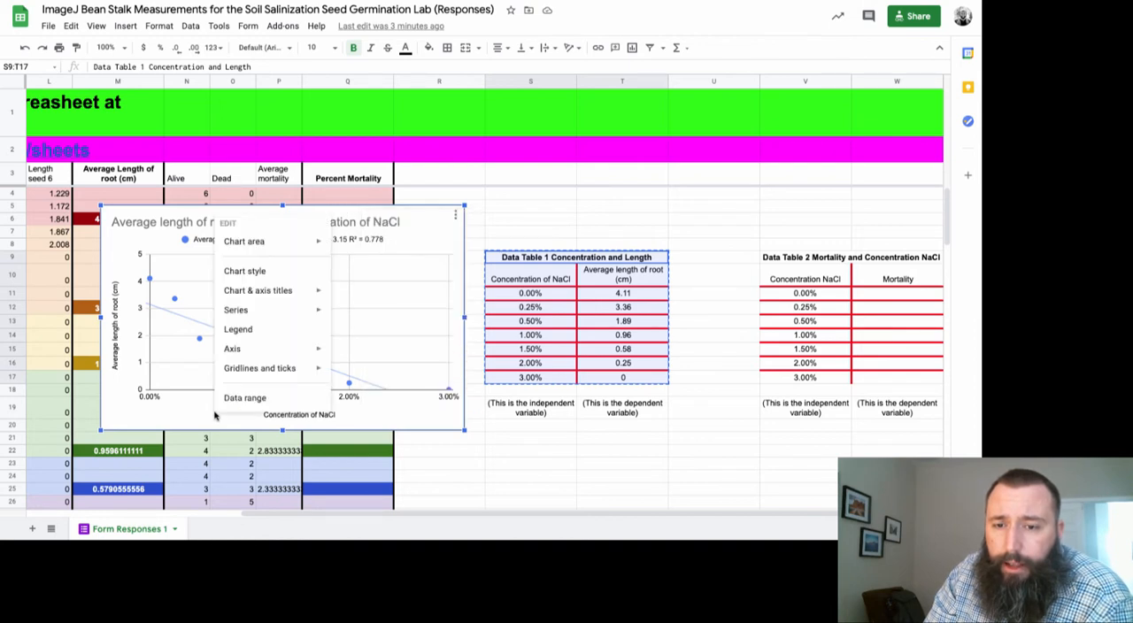
{"action": "left_click", "coordinate": [203, 416]}
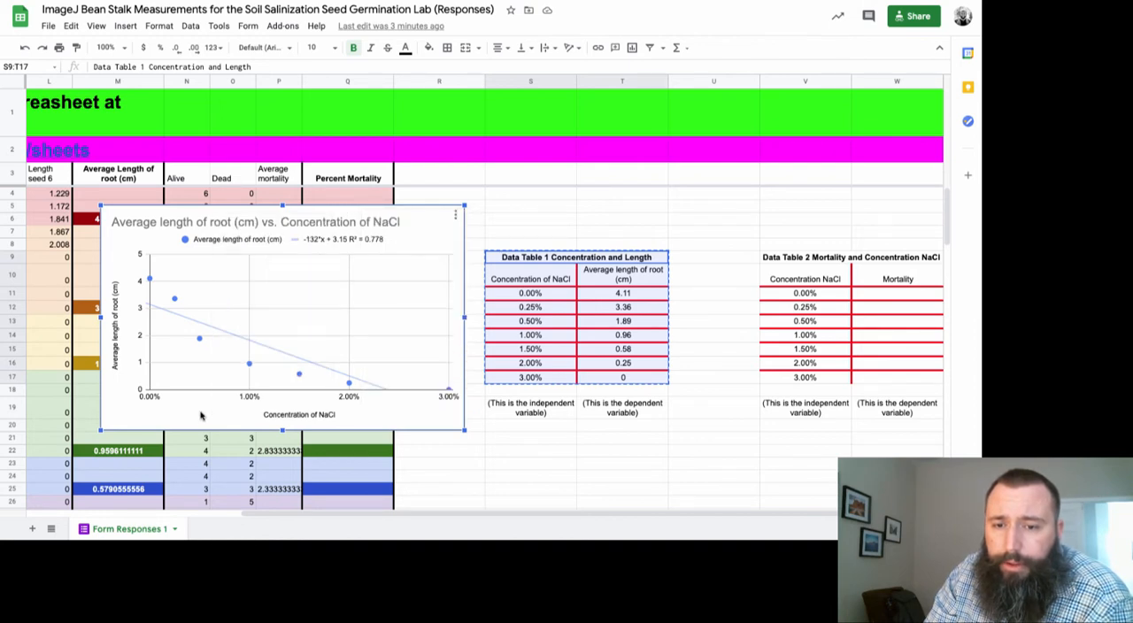
Copy the selected scatter chart
{"action": "left_click", "coordinate": [70, 26]}
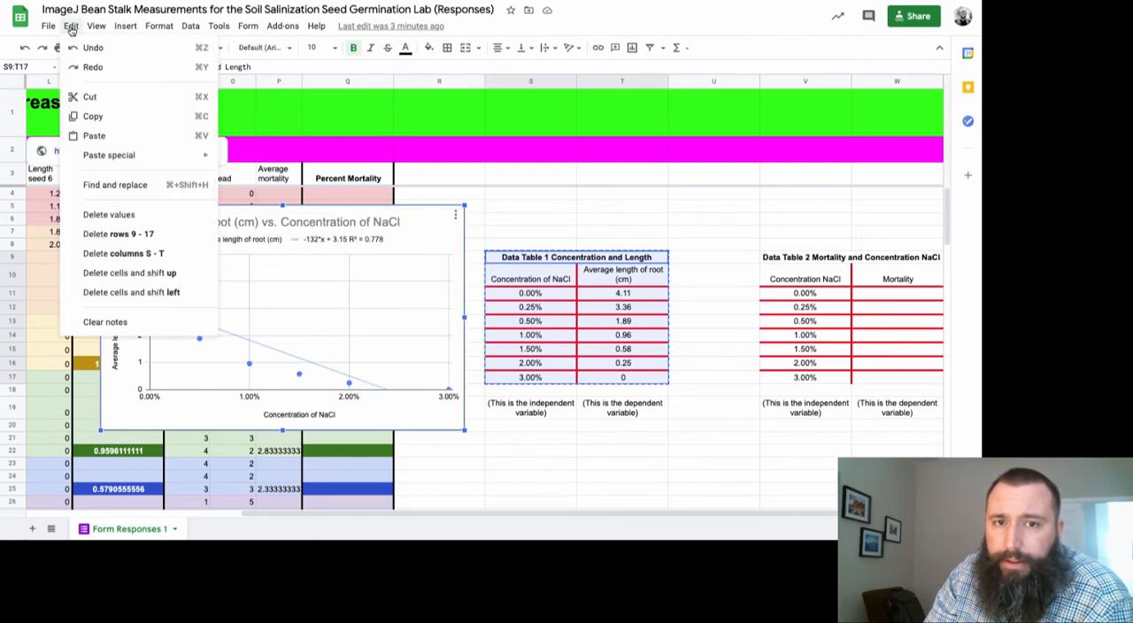
{"action": "left_click", "coordinate": [92, 117]}
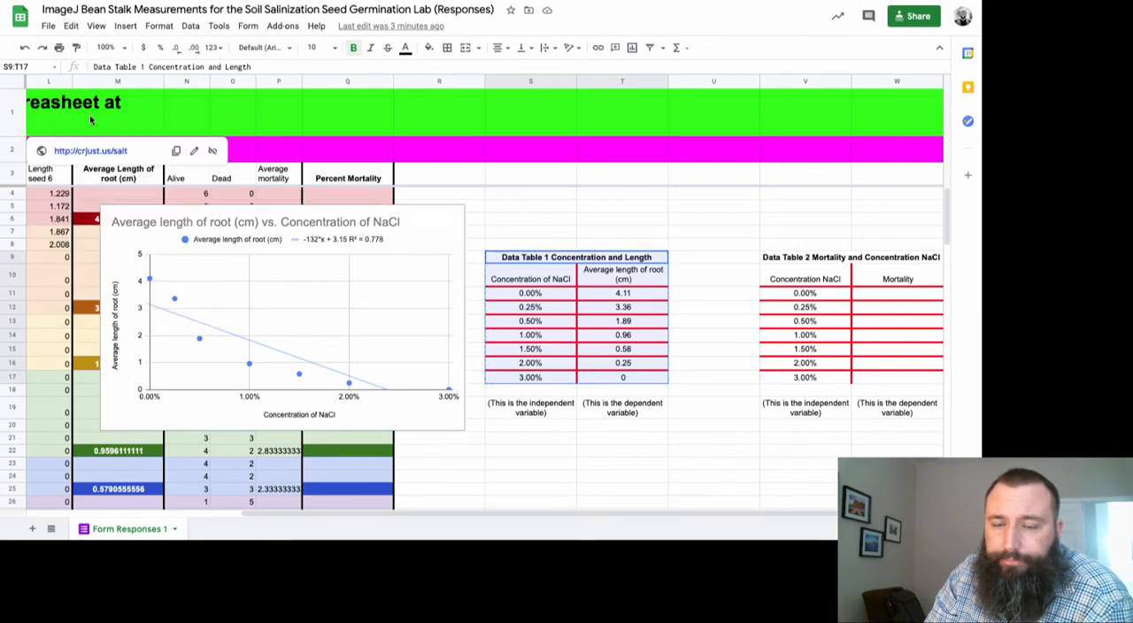
Switch to the lab document in Google Docs and replace question 8's first graph placeholder with the copied chart, linked to the spreadsheet
{"action": "left_click", "coordinate": [288, 0]}
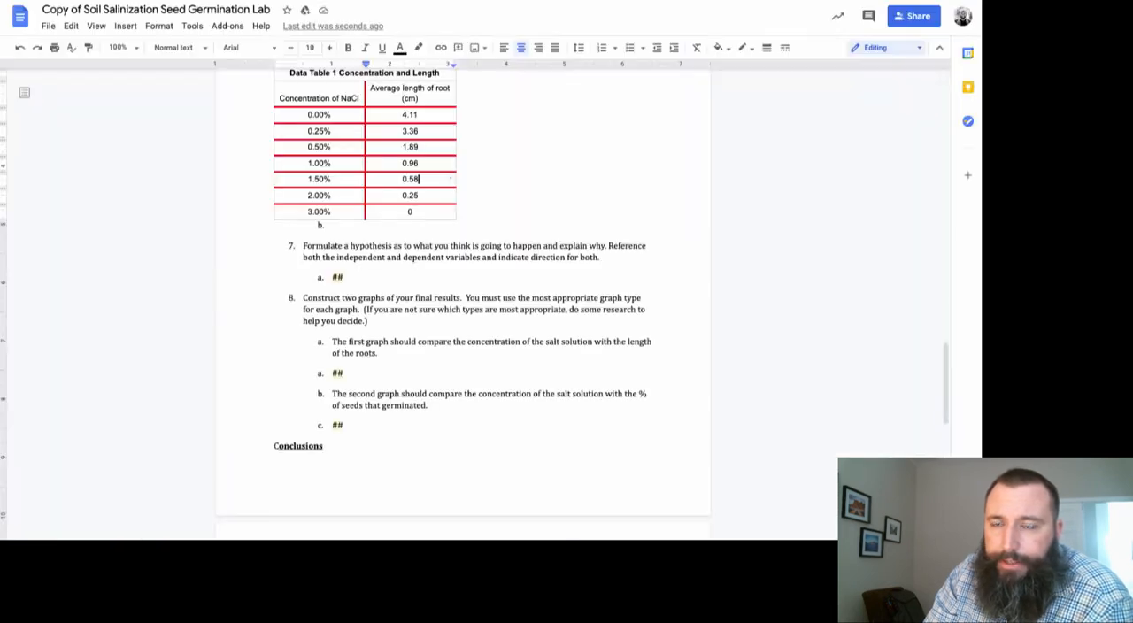
{"action": "left_click", "coordinate": [357, 373]}
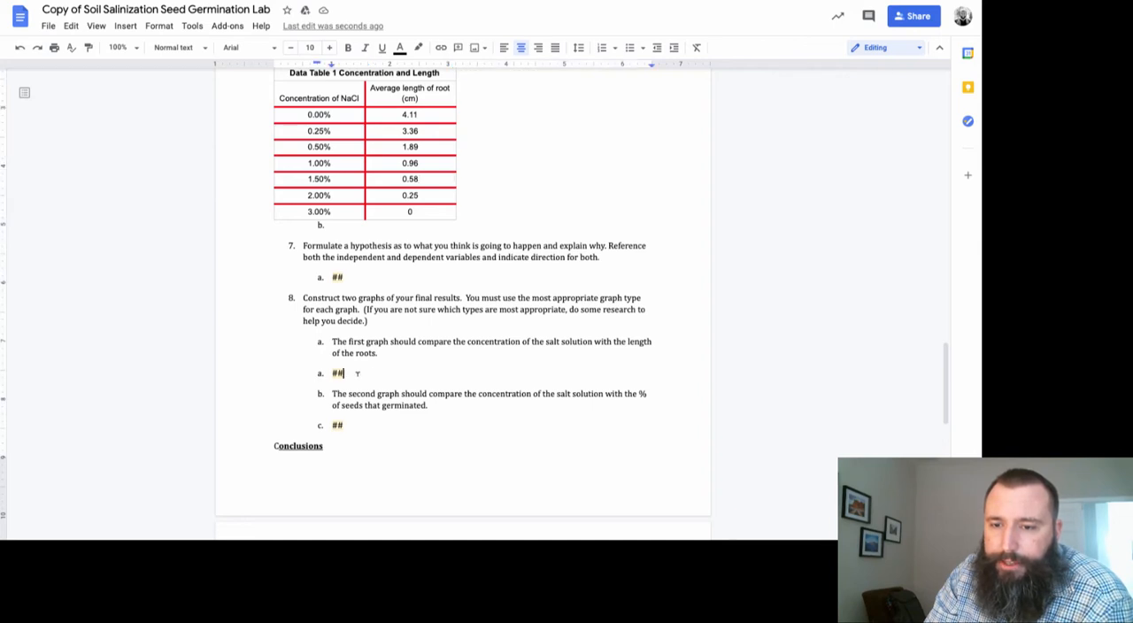
{"action": "key", "text": "BackSpace"}
{"action": "key", "text": "BackSpace"}
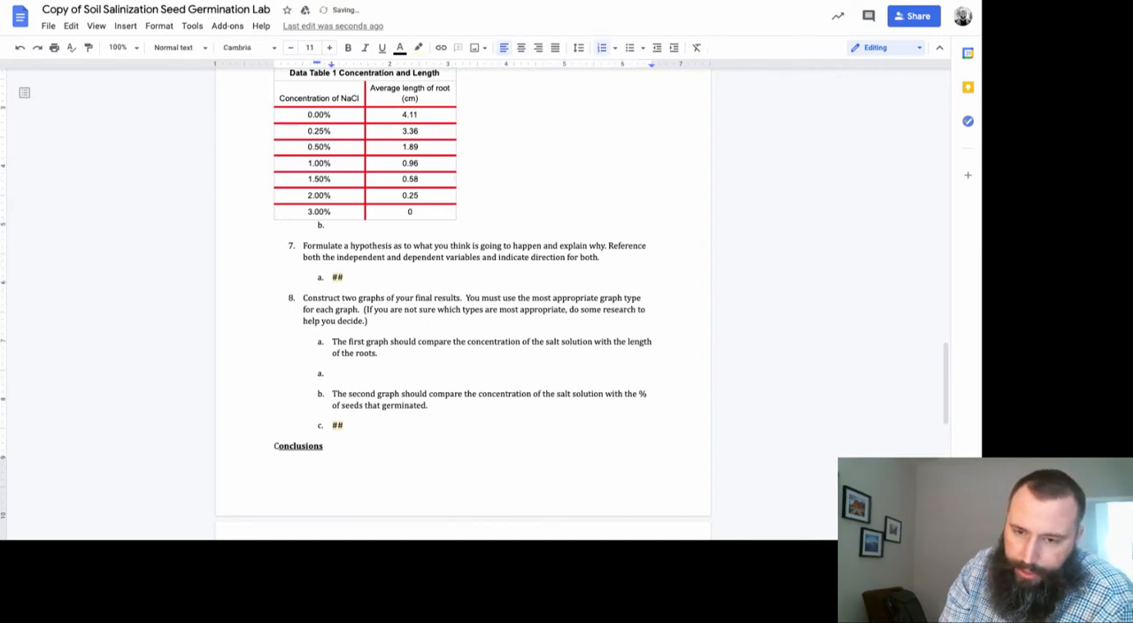
{"action": "key", "text": "ctrl+v"}
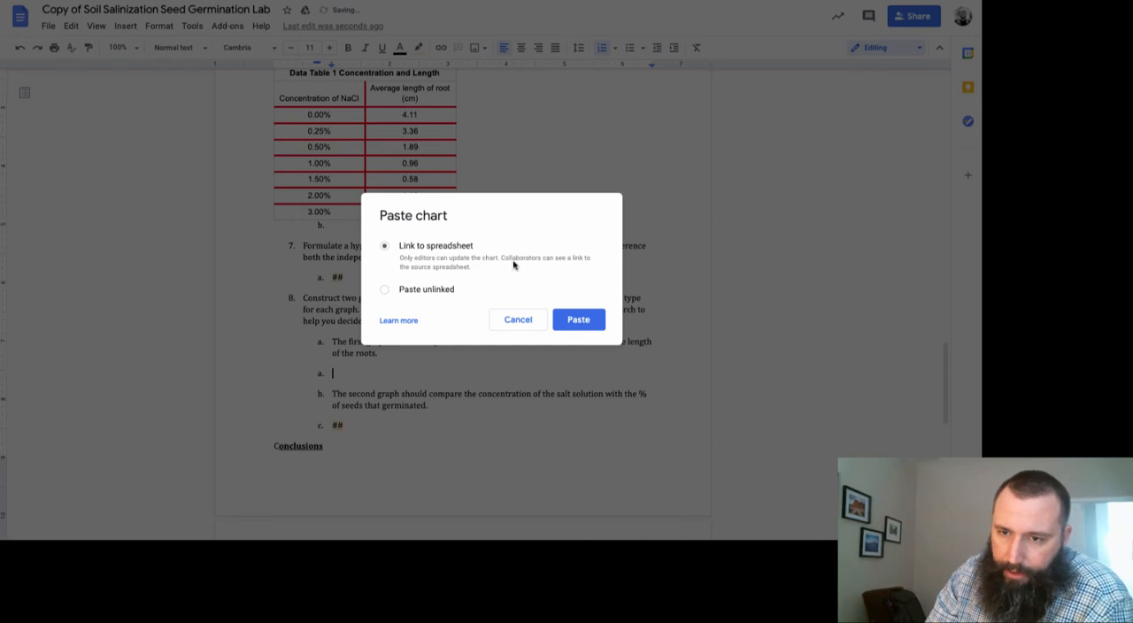
{"action": "left_click", "coordinate": [580, 320]}
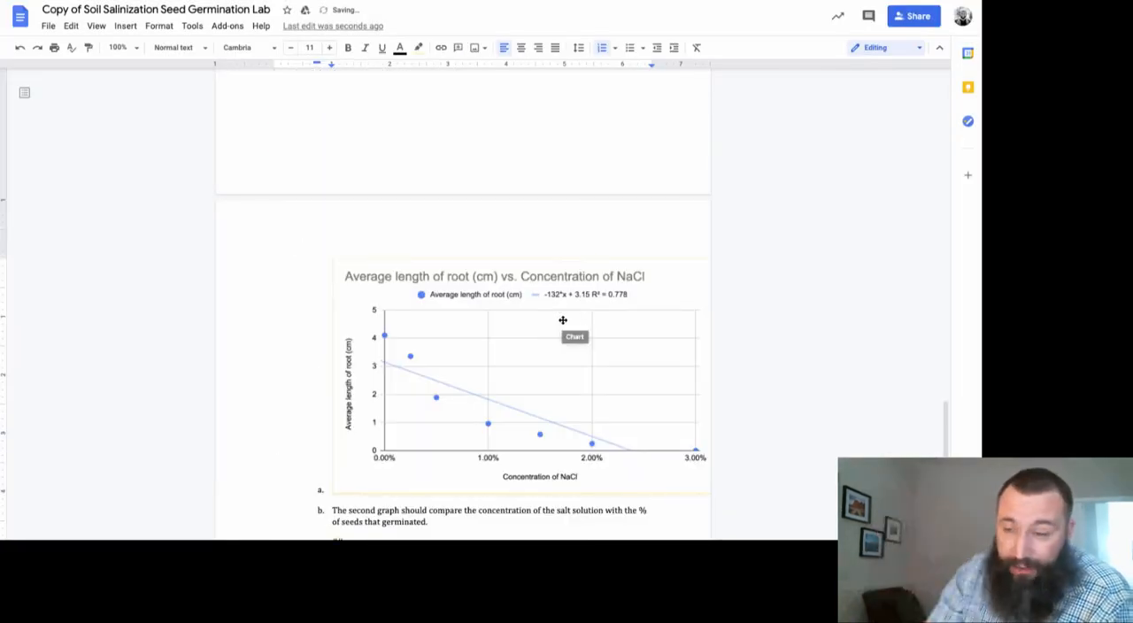
Shrink the pasted chart proportionally so that it fits within the page margins
{"action": "left_click", "coordinate": [448, 470]}
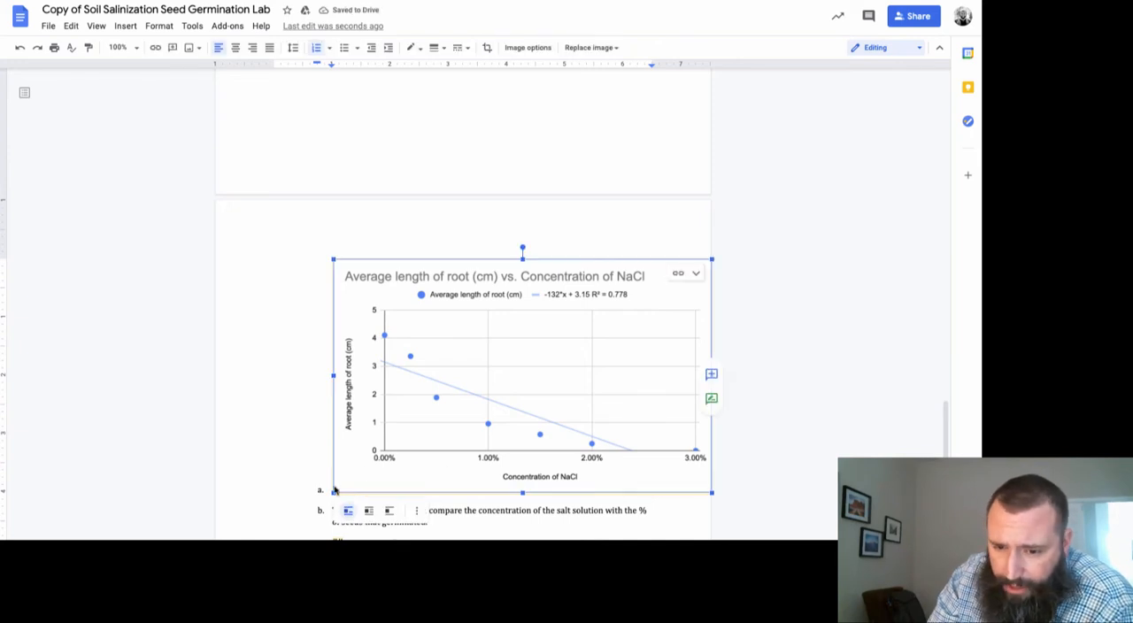
{"action": "left_click_drag", "start_coordinate": [712, 493], "coordinate": [628, 441]}
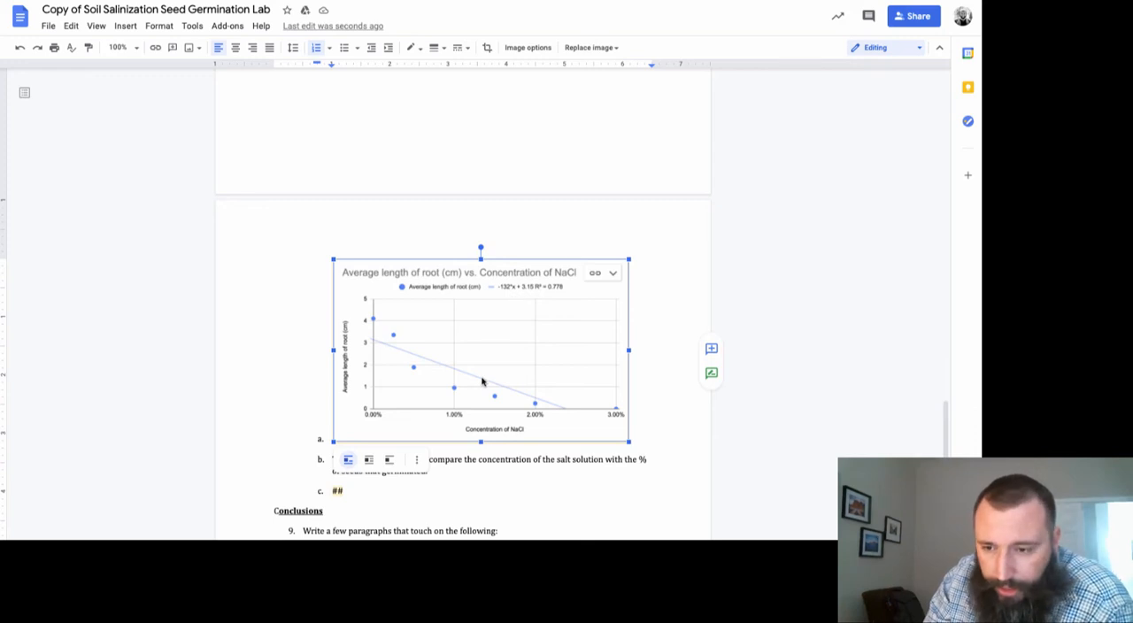
{"action": "scroll", "coordinate": [483, 381], "scroll_direction": "down", "scroll_amount": 1}
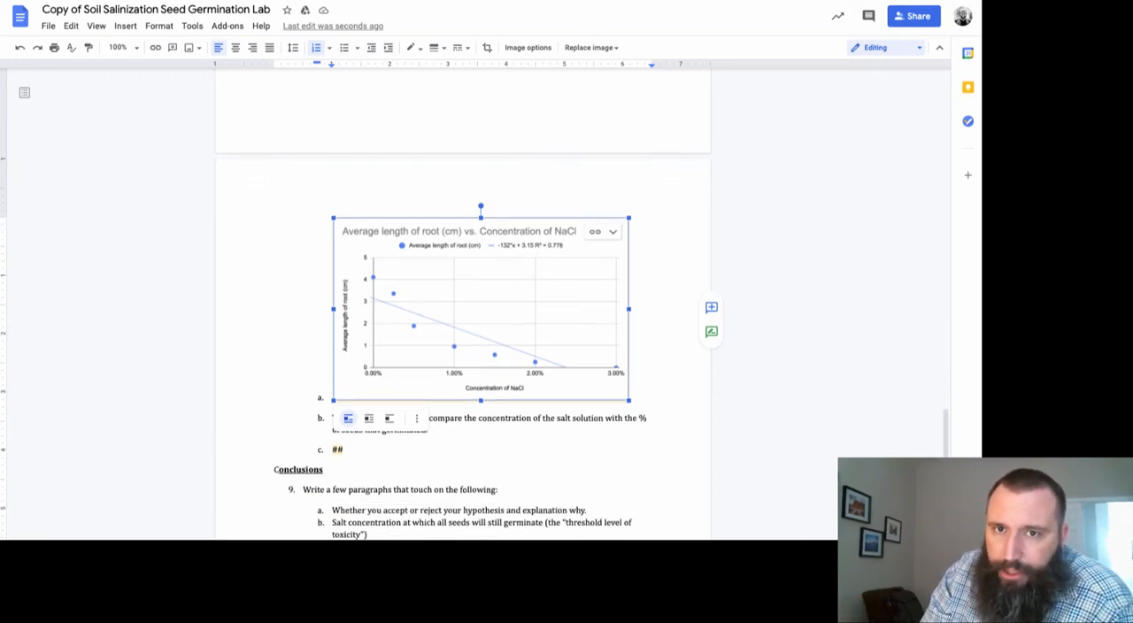
Switch back to the spreadsheet in Google Sheets and move the scatter chart into the empty area below the data rows
{"action": "key", "text": "ctrl+Tab"}
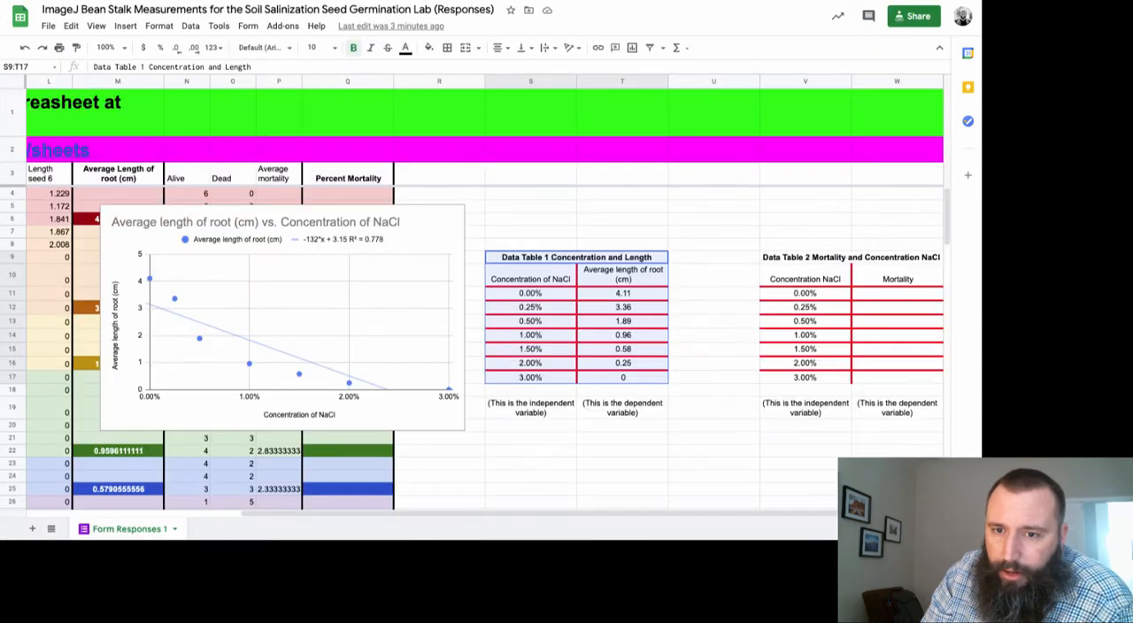
{"action": "left_click", "coordinate": [397, 215]}
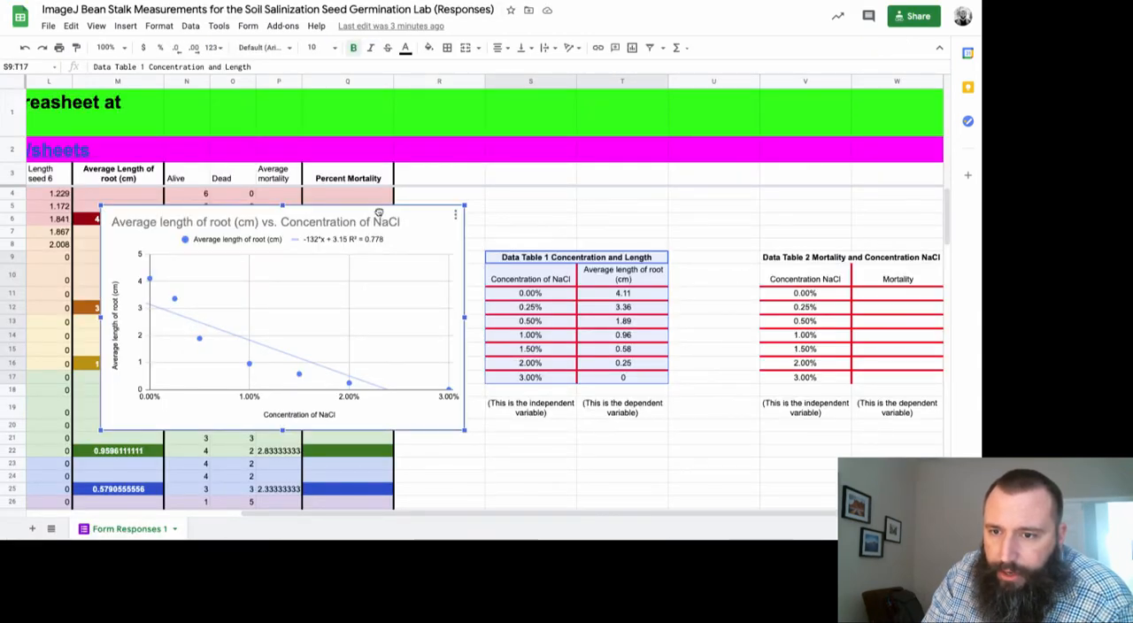
{"action": "left_click_drag", "start_coordinate": [380, 212], "coordinate": [725, 466]}
{"action": "scroll", "coordinate": [726, 468], "scroll_direction": "down", "scroll_amount": 3}
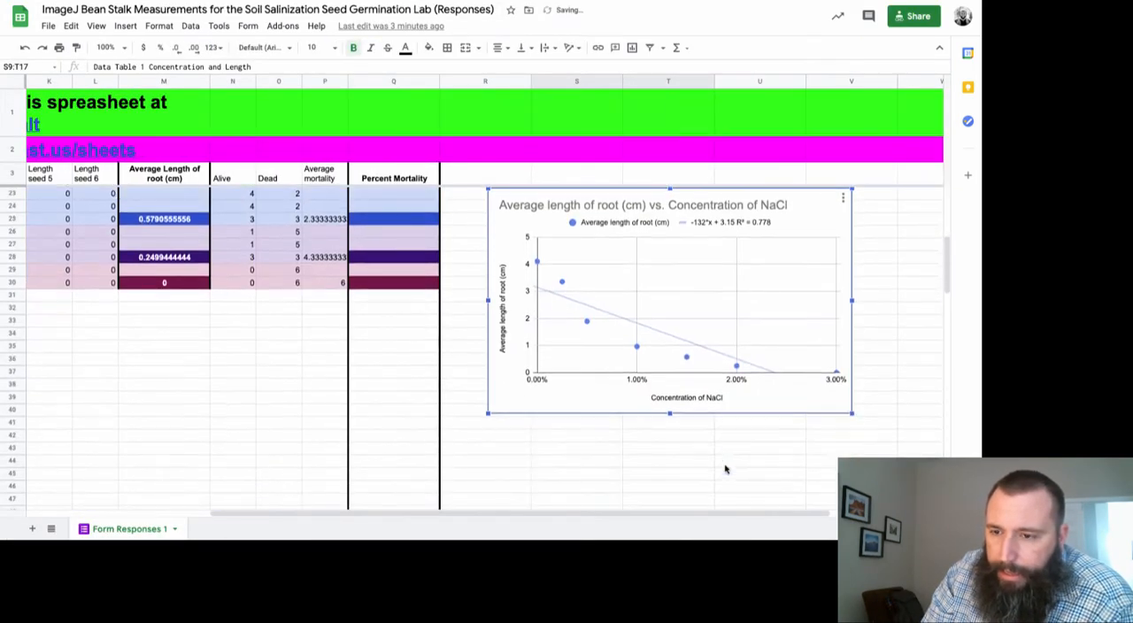
{"action": "left_click_drag", "start_coordinate": [584, 196], "coordinate": [238, 348]}
{"action": "scroll", "coordinate": [238, 350], "scroll_direction": "up", "scroll_amount": 6}
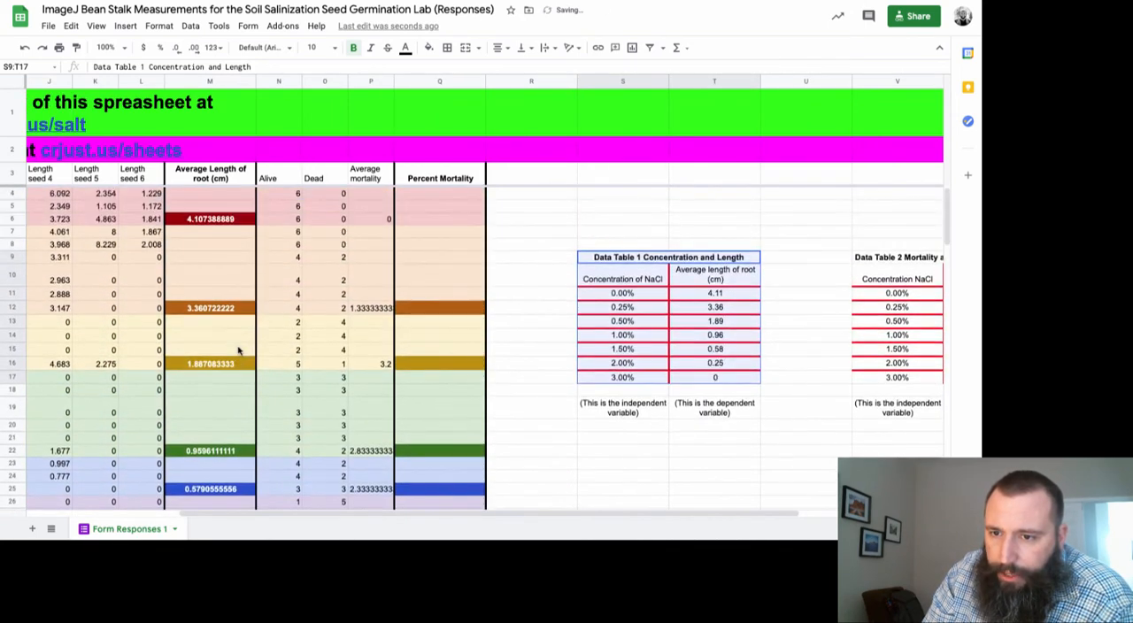
Fill the Percent Mortality cell Q6 with dark red to match the average root length cell in the same row
{"action": "left_click", "coordinate": [440, 223]}
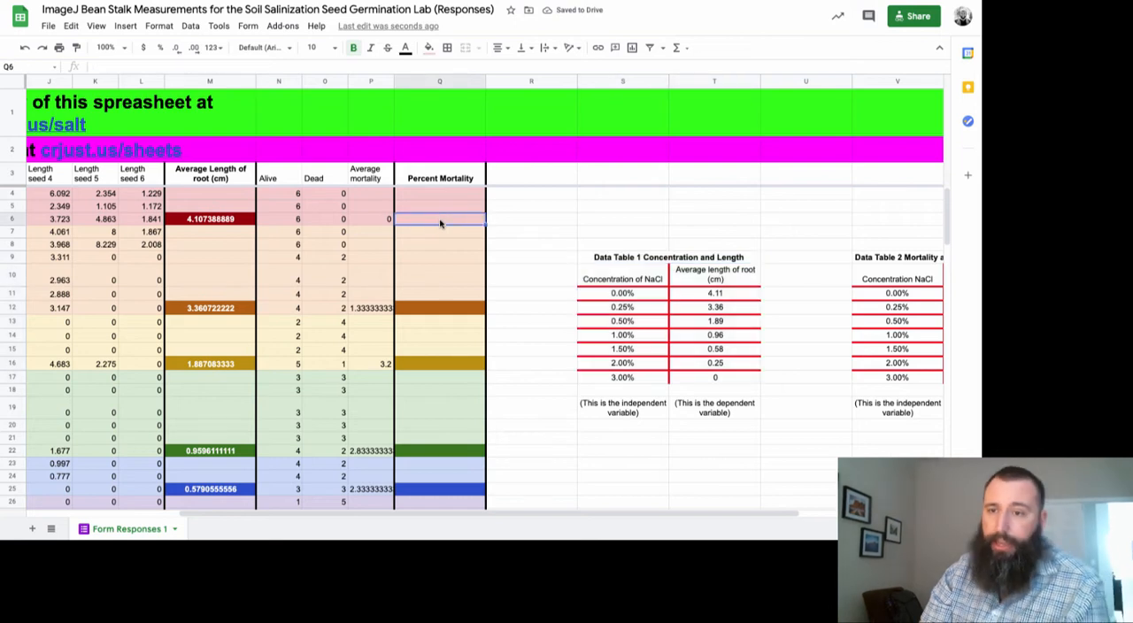
{"action": "left_click", "coordinate": [428, 51]}
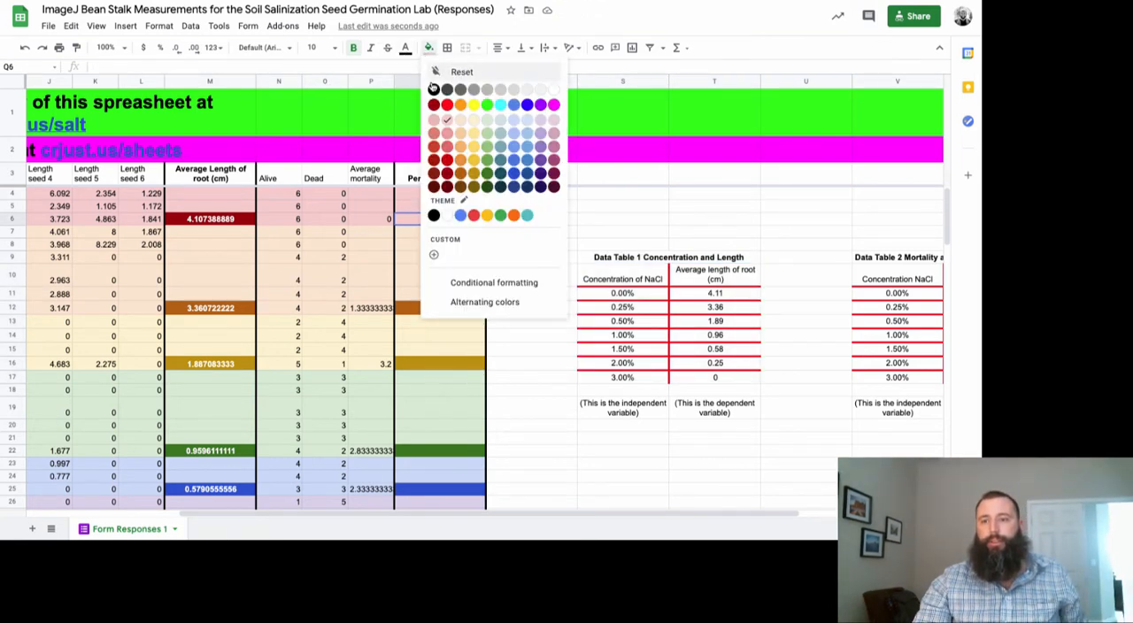
{"action": "left_click", "coordinate": [437, 178]}
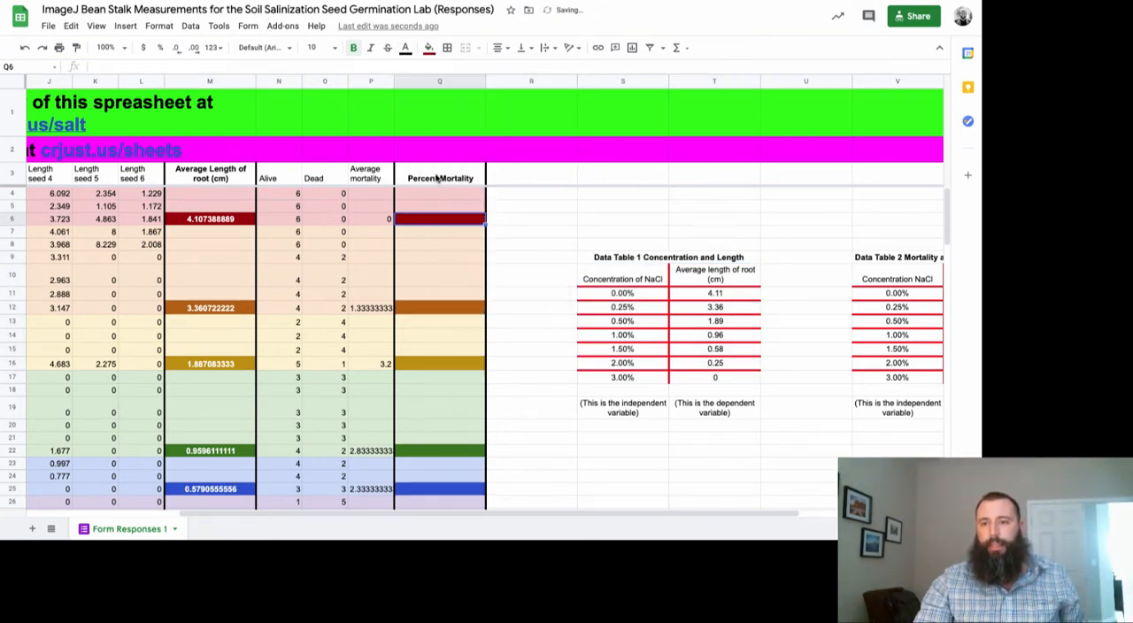
{"action": "left_click", "coordinate": [543, 232]}
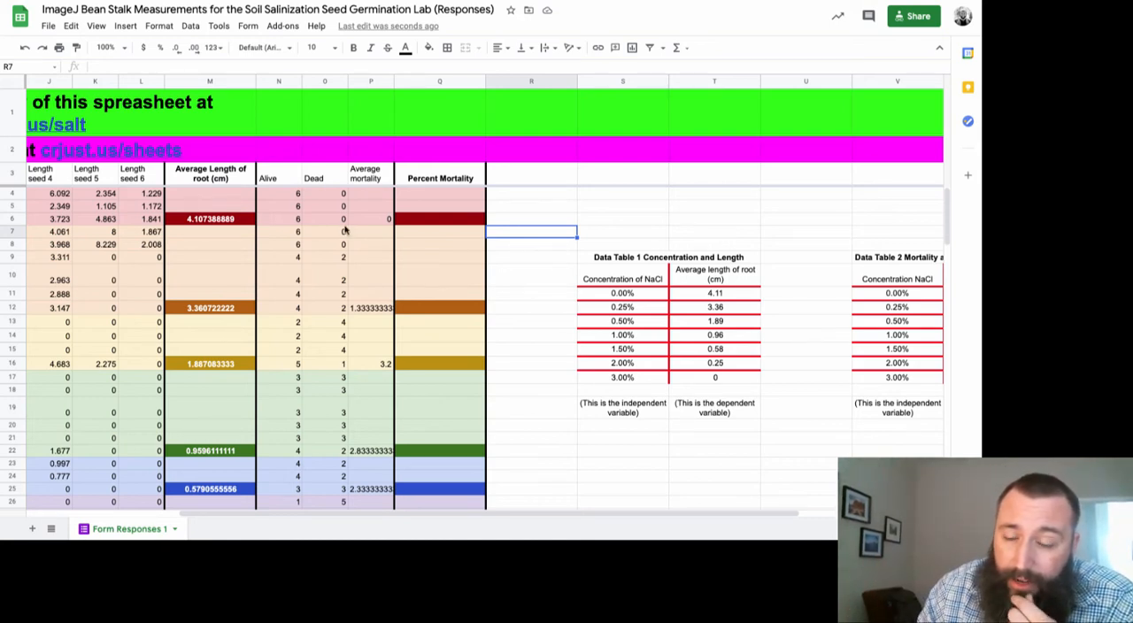
Examine the Average mortality column and its averaging formulas in P6, P12 and P16 against the Dead counts
{"action": "left_click", "coordinate": [370, 81]}
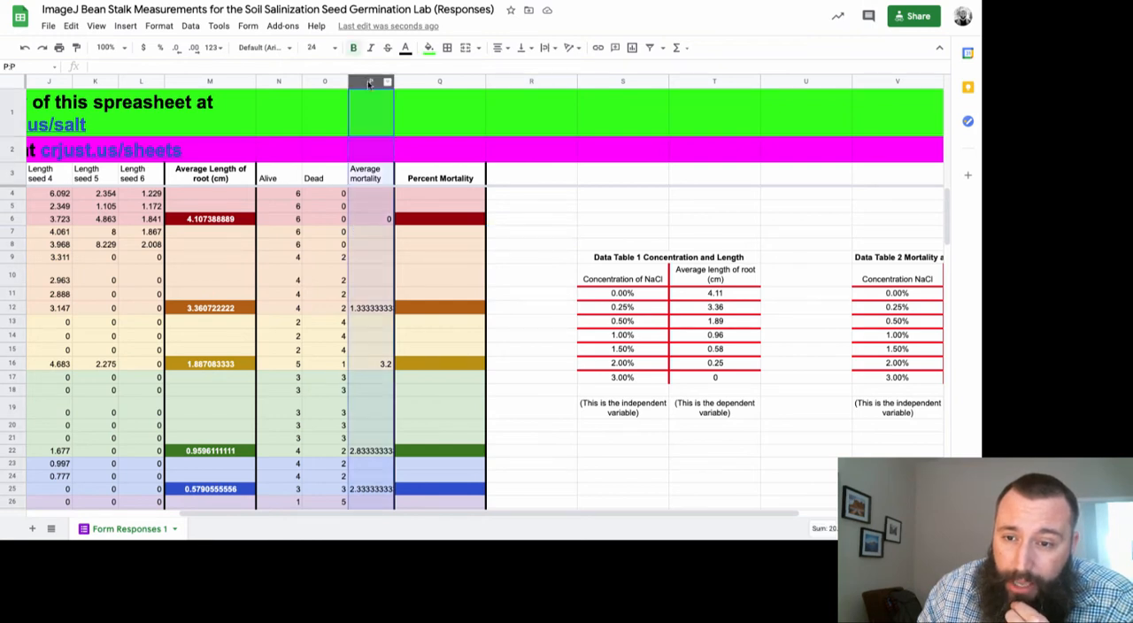
{"action": "left_click", "coordinate": [371, 222]}
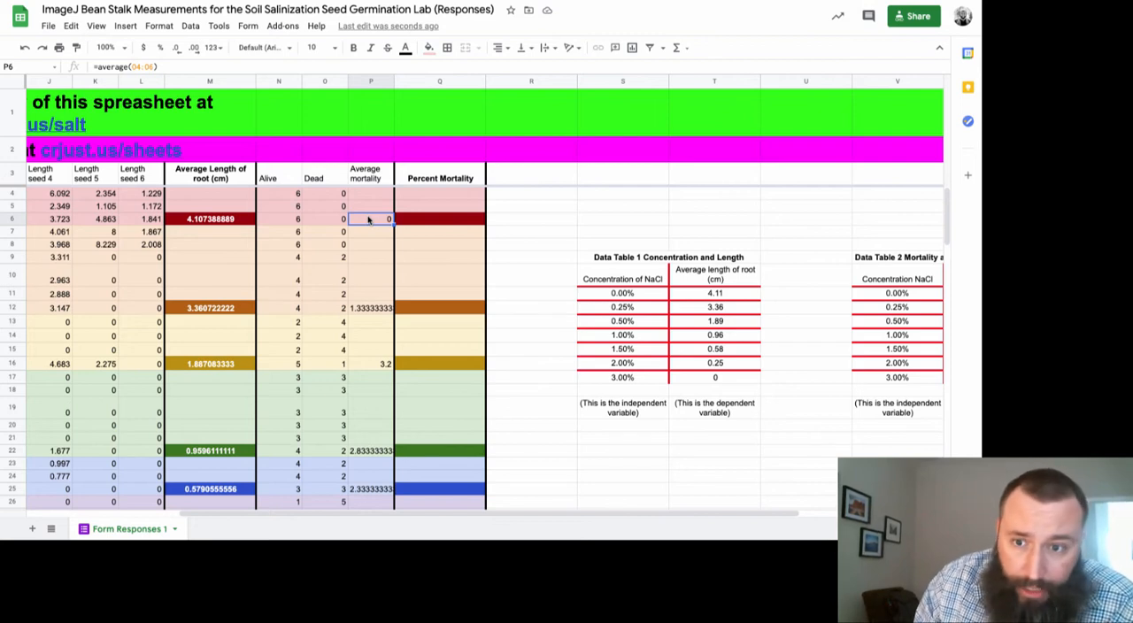
{"action": "left_click", "coordinate": [373, 309]}
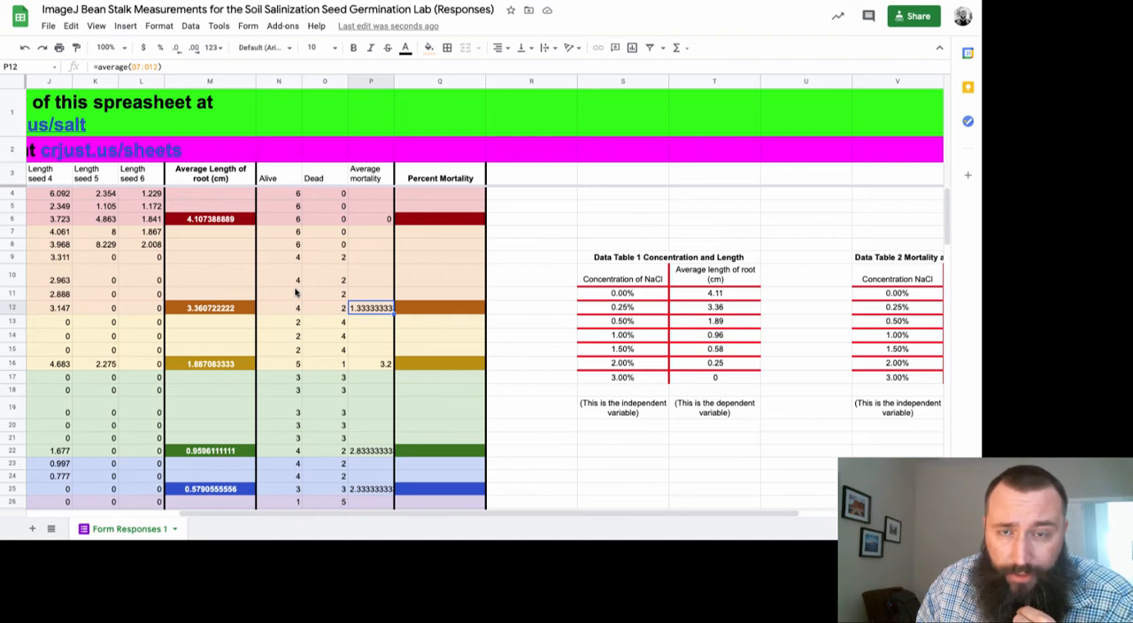
{"action": "left_click", "coordinate": [378, 365]}
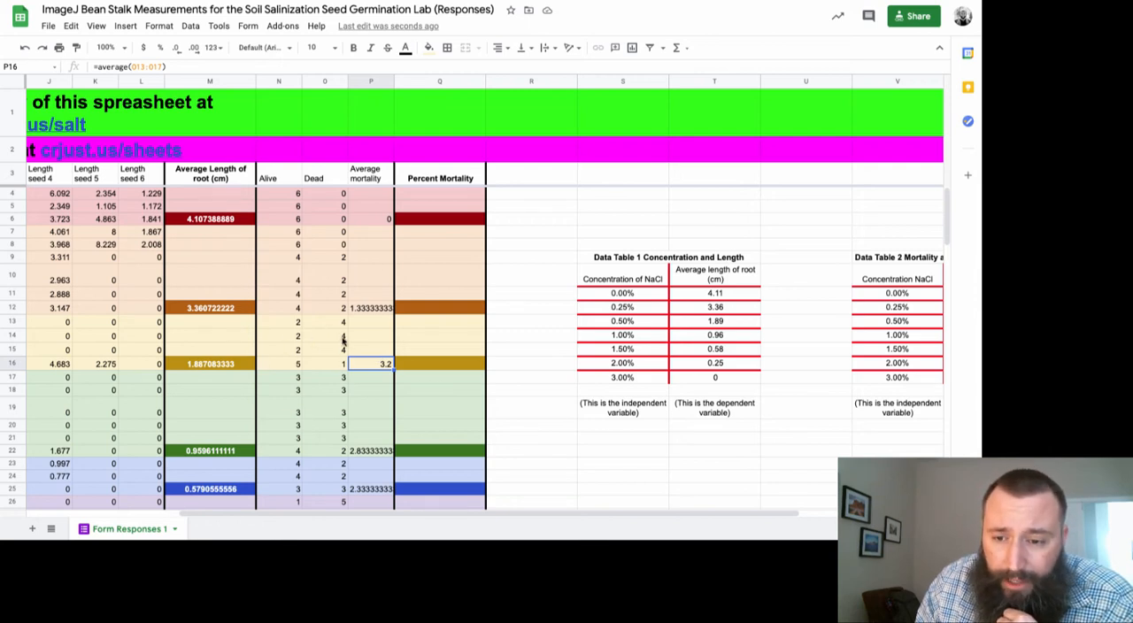
{"action": "scroll", "coordinate": [344, 341], "scroll_direction": "down", "scroll_amount": 1}
{"action": "scroll", "coordinate": [343, 341], "scroll_direction": "down", "scroll_amount": 1}
{"action": "scroll", "coordinate": [344, 341], "scroll_direction": "left", "scroll_amount": 1}
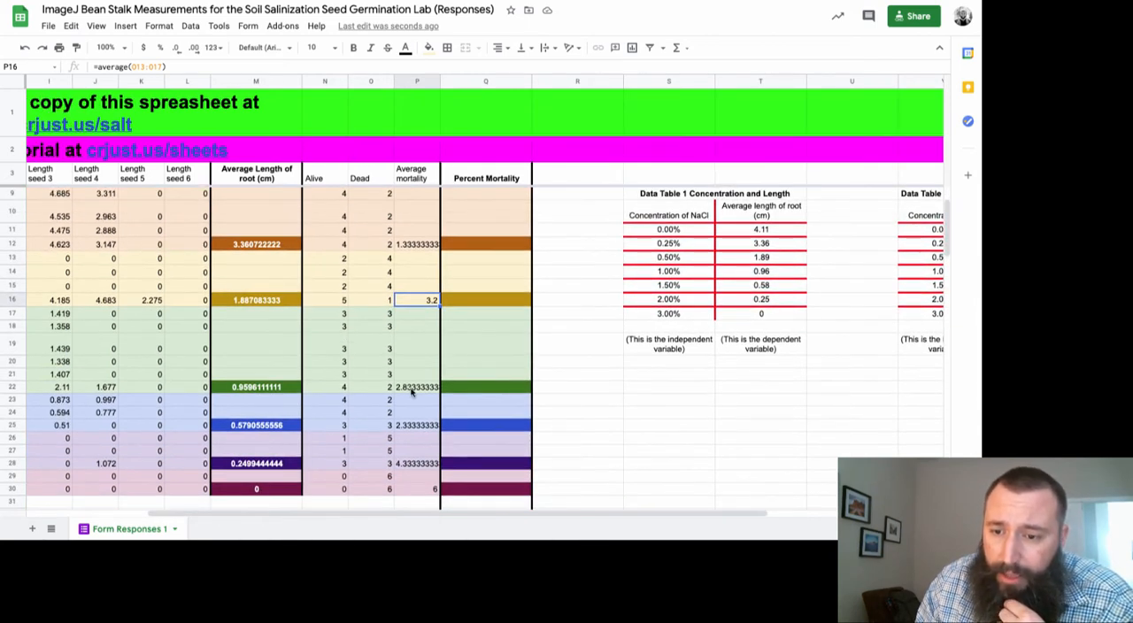
{"action": "scroll", "coordinate": [405, 435], "scroll_direction": "up", "scroll_amount": 3}
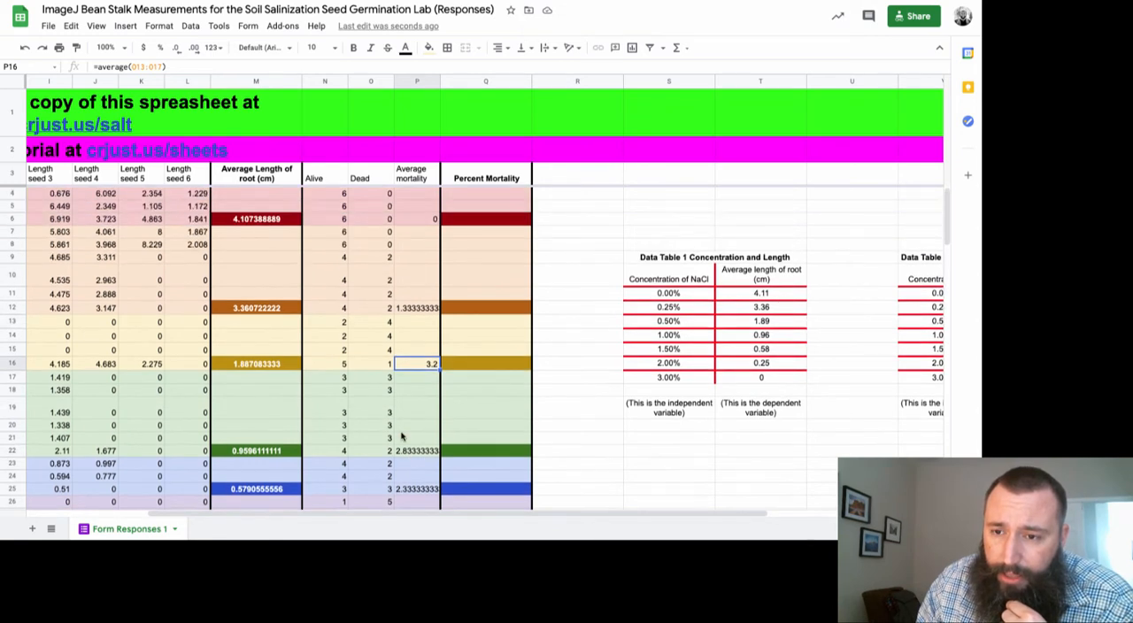
Calculate the percent mortality in Q6 with the formula =P6/6
{"action": "left_click", "coordinate": [471, 226]}
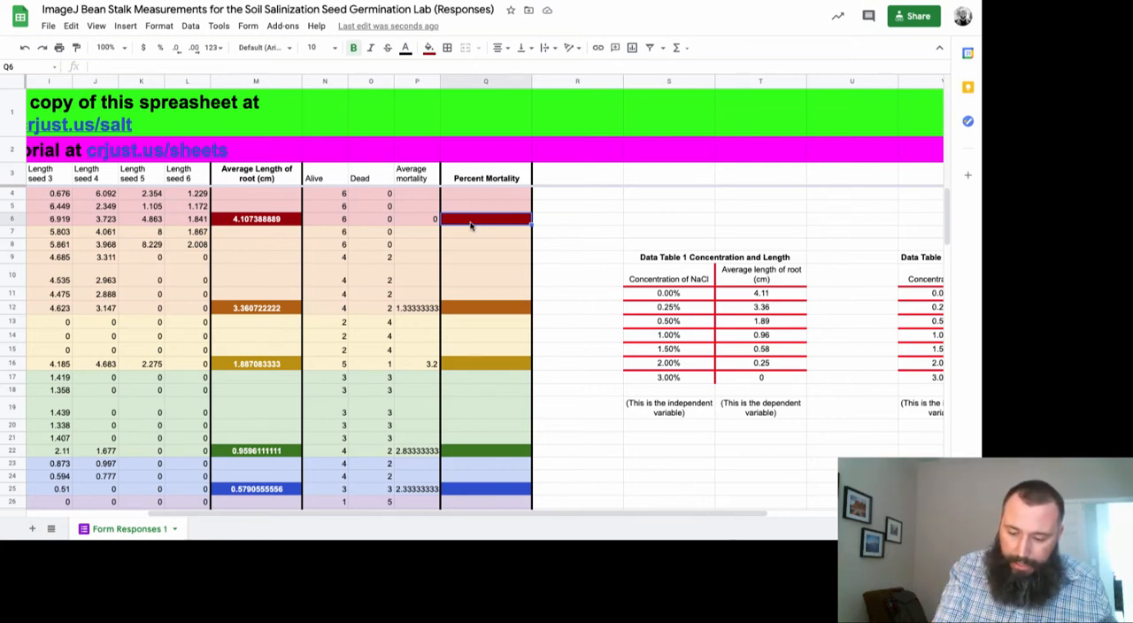
{"action": "type", "text": "="}
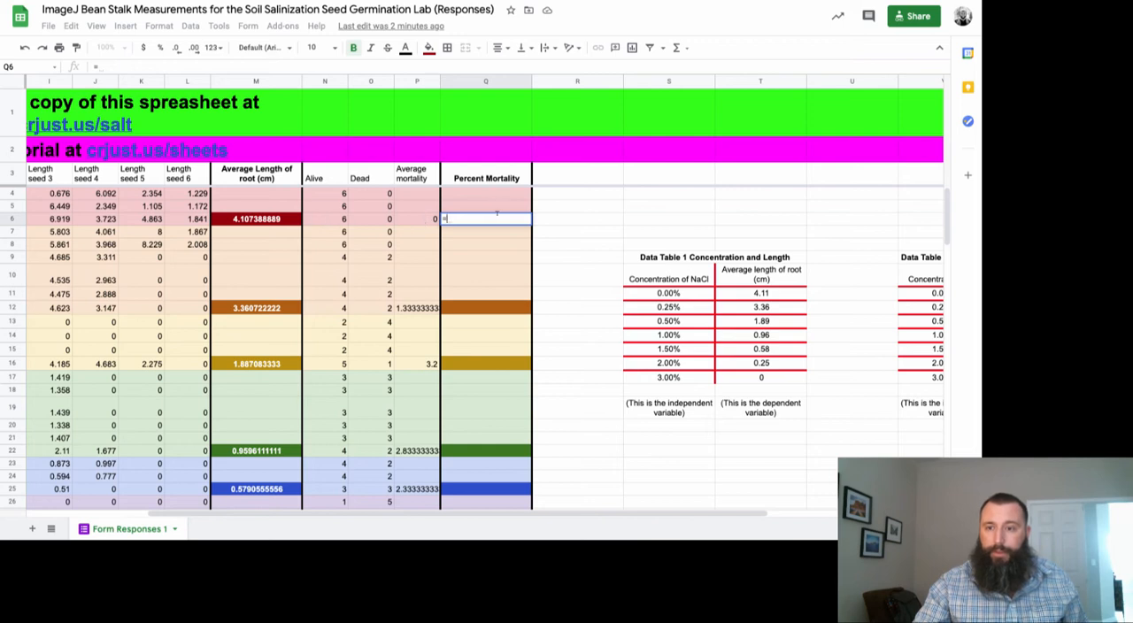
{"action": "type", "text": "P6"}
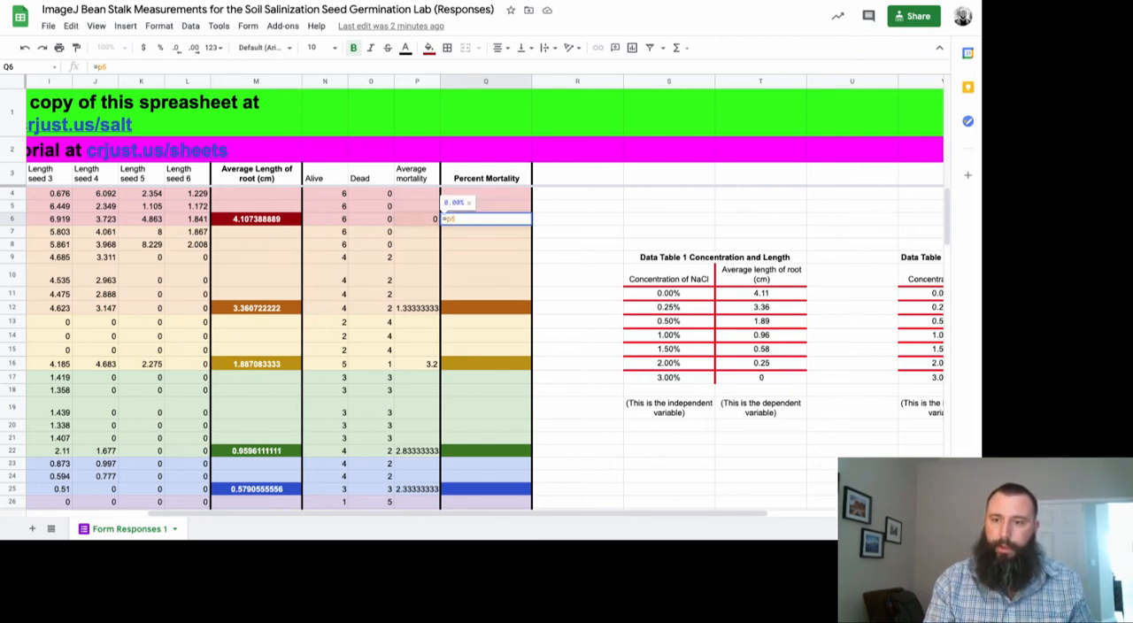
{"action": "type", "text": "/"}
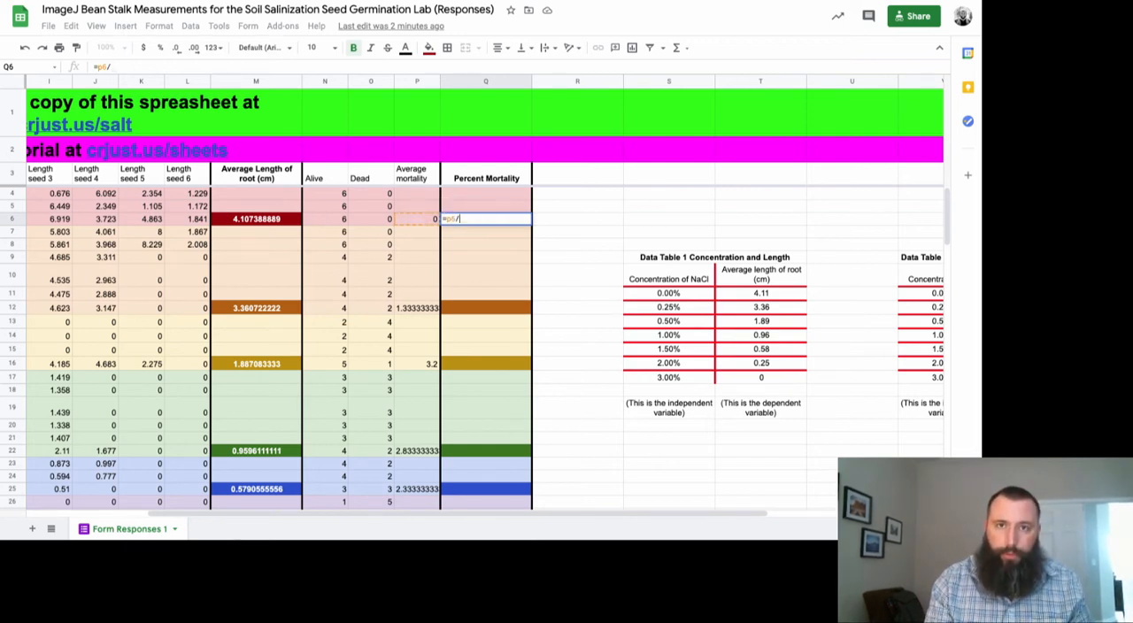
{"action": "type", "text": "6"}
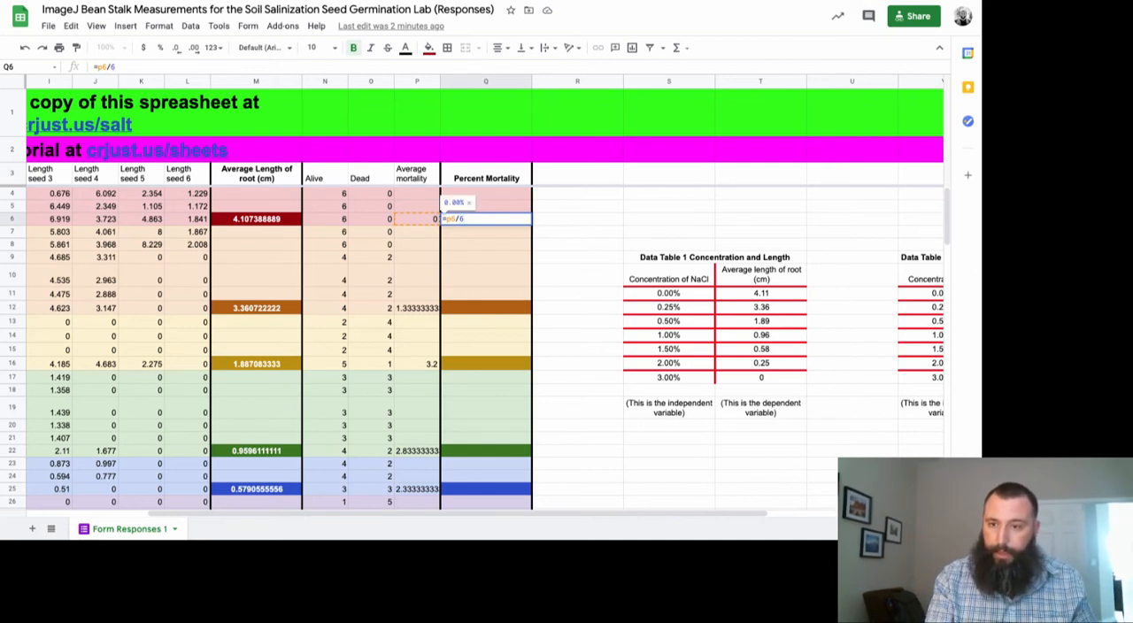
{"action": "key", "text": "Return"}
Change the text color of the percent mortality value in Q6 to white
{"action": "left_click", "coordinate": [483, 222]}
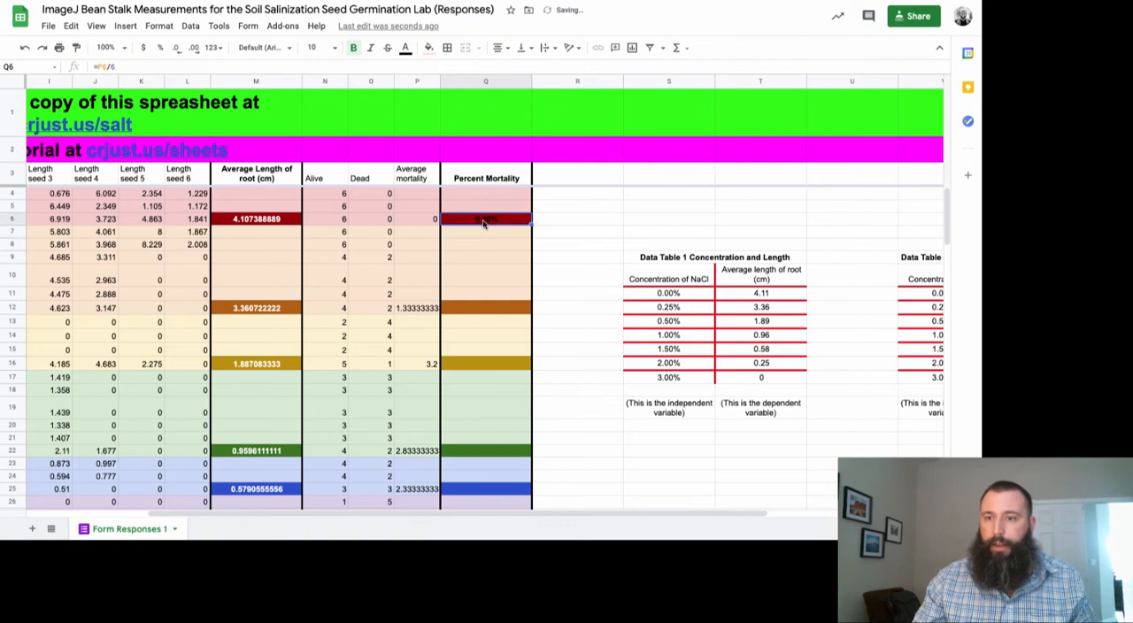
{"action": "left_click", "coordinate": [406, 47]}
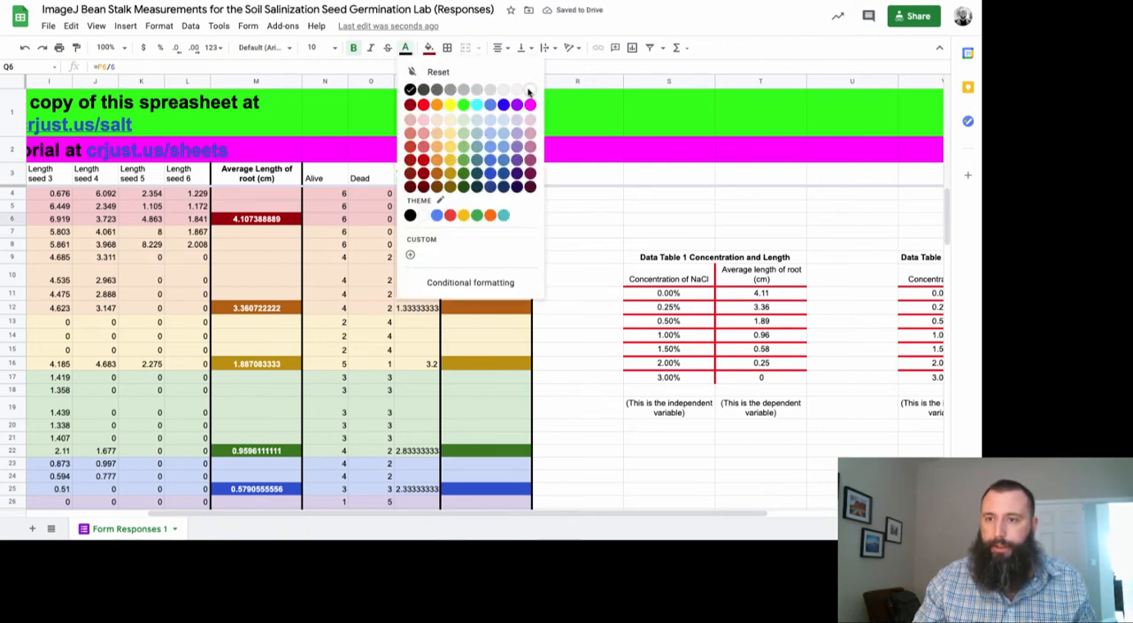
{"action": "left_click", "coordinate": [524, 89]}
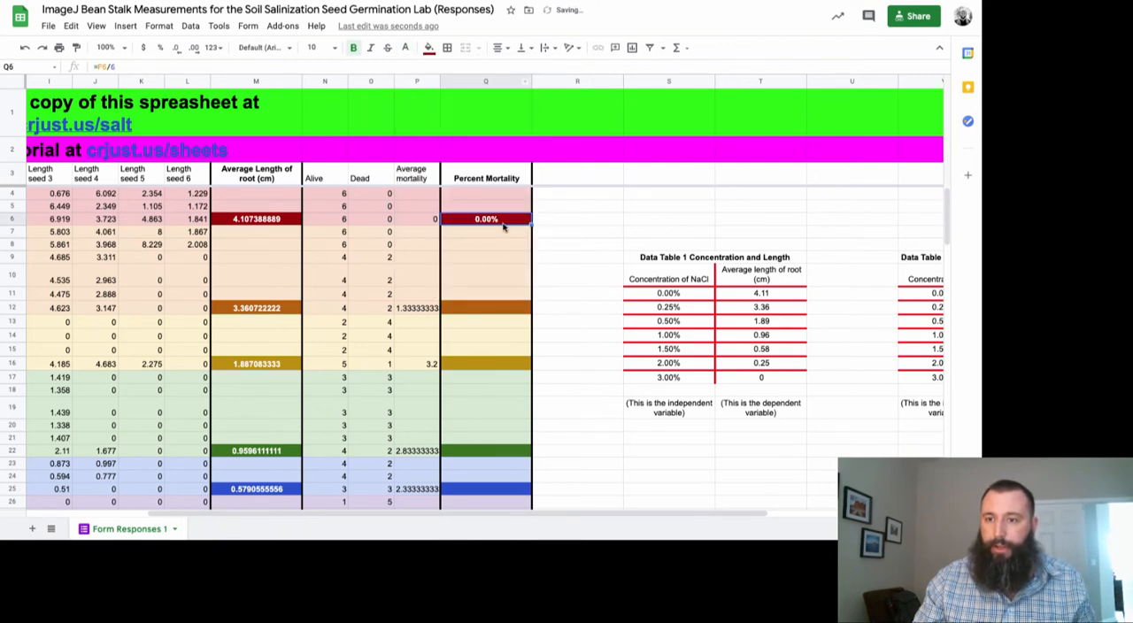
Enter the formula =912/6 in the Percent Mortality cell Q12
{"action": "left_click", "coordinate": [487, 309]}
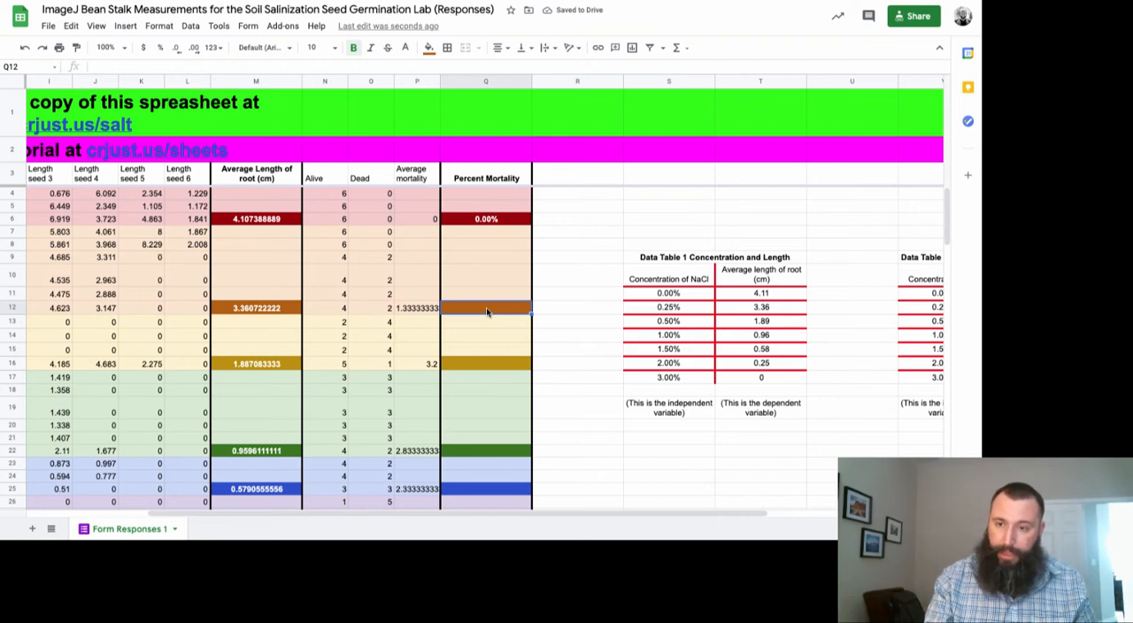
{"action": "type", "text": "="}
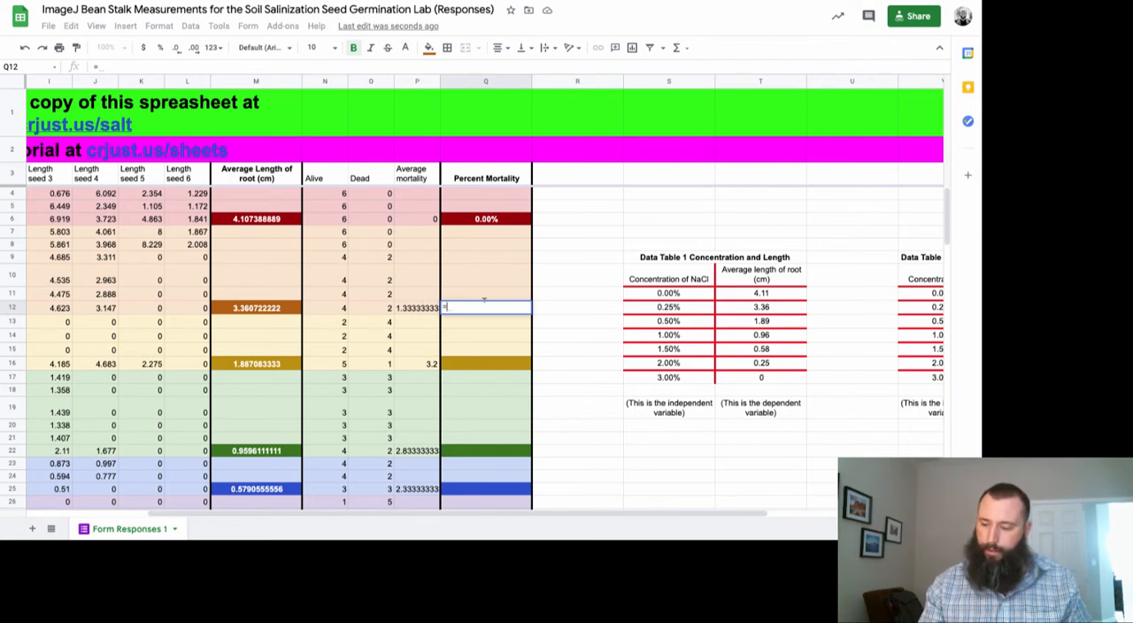
{"action": "type", "text": "912"}
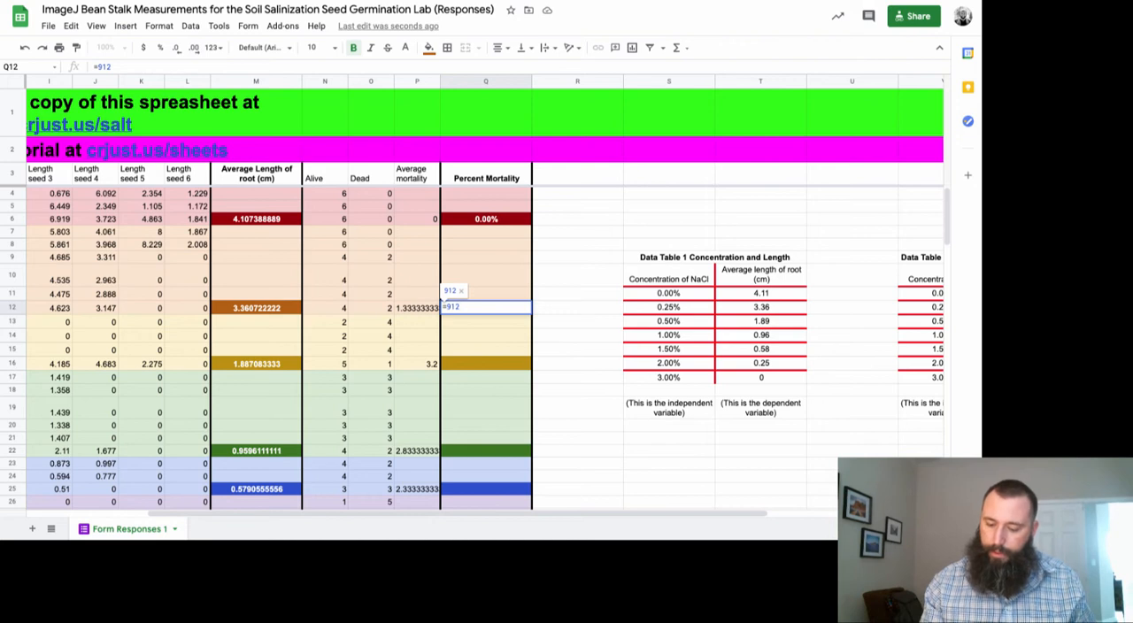
{"action": "type", "text": "/"}
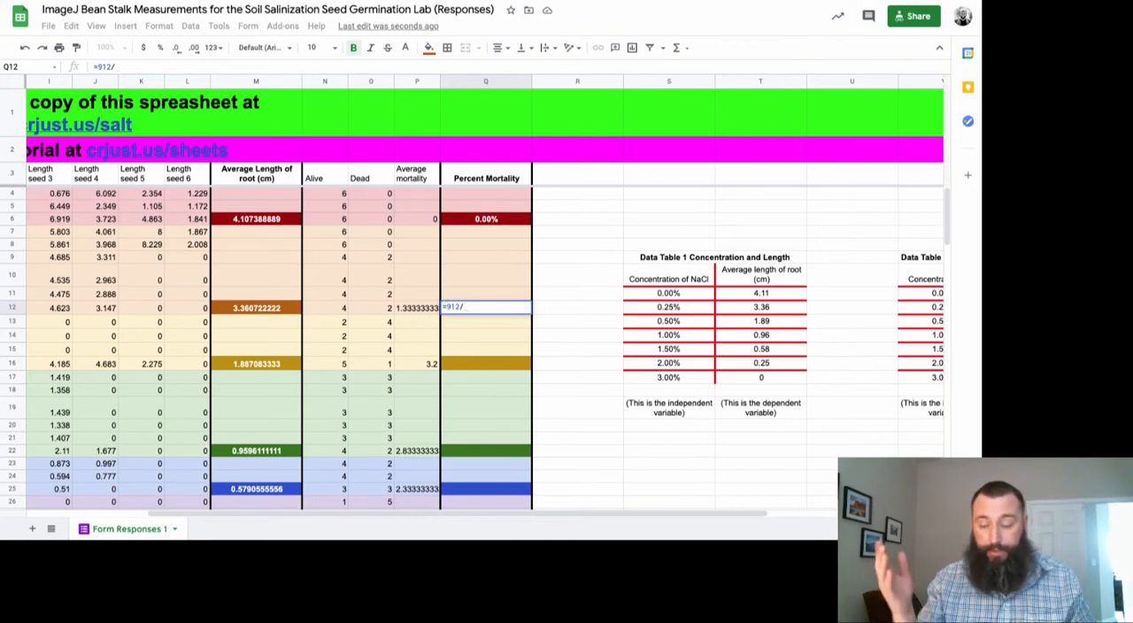
{"action": "type", "text": "6"}
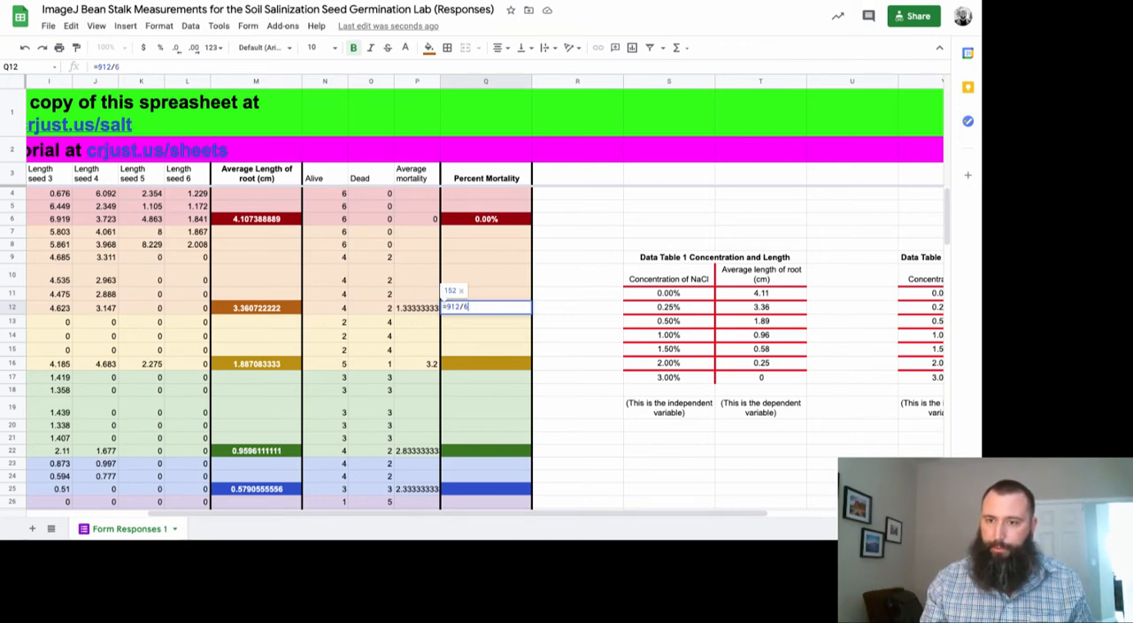
{"action": "key", "text": "Return"}
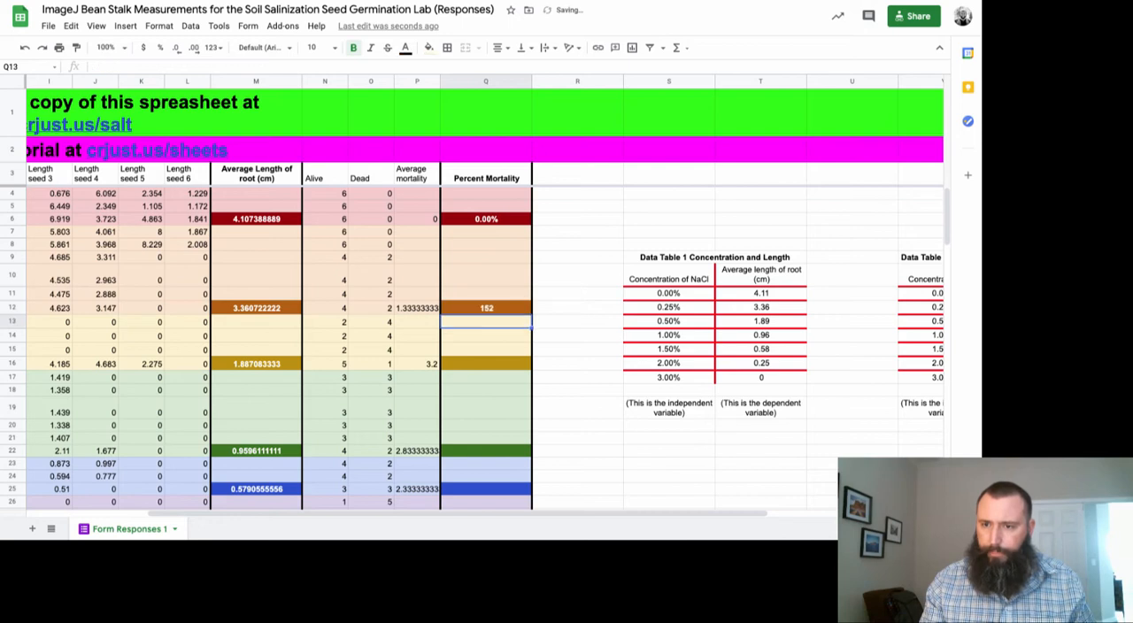
Correct the formula in Q12 to =P12/6 so that it divides the average mortality by six
{"action": "left_click", "coordinate": [486, 310]}
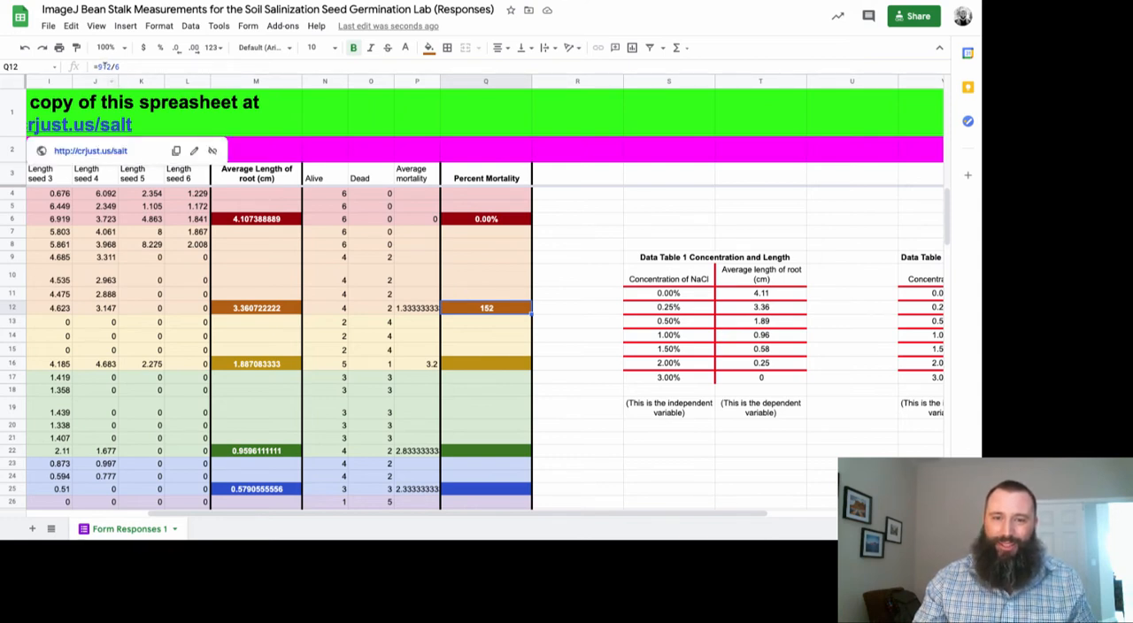
{"action": "left_click", "coordinate": [584, 340]}
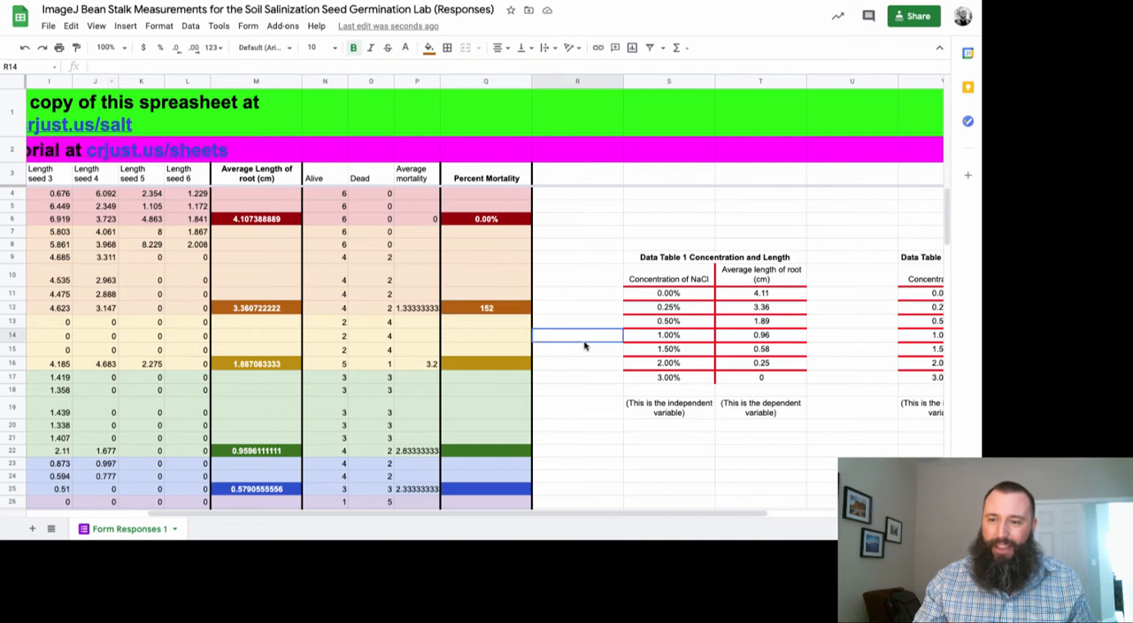
{"action": "left_click", "coordinate": [502, 307]}
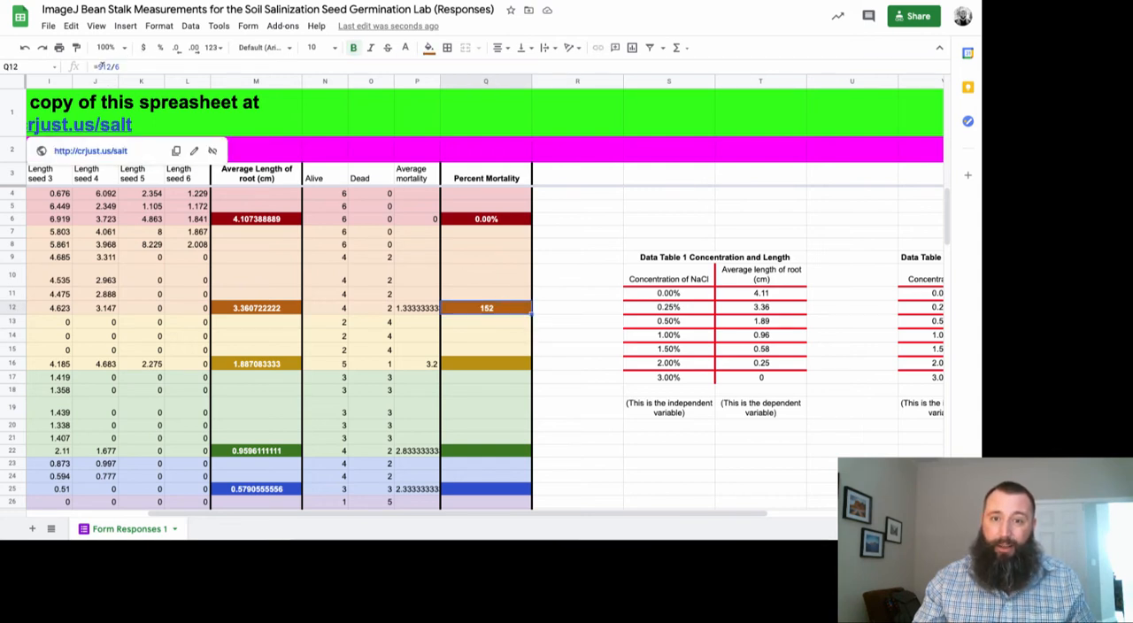
{"action": "left_click", "coordinate": [104, 66]}
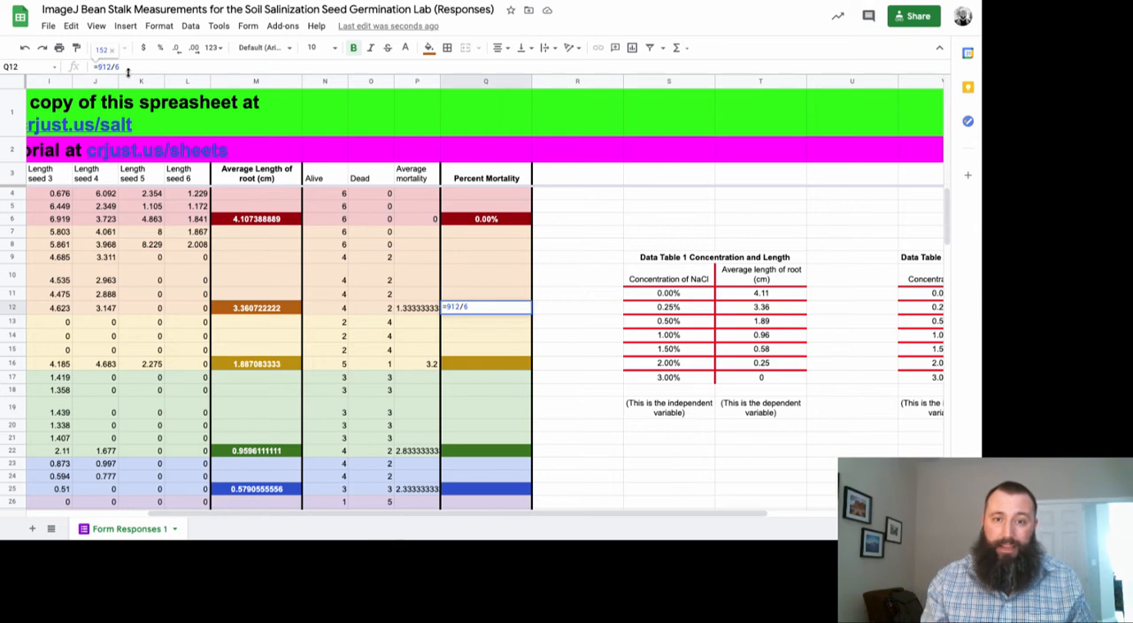
{"action": "key", "text": "BackSpace"}
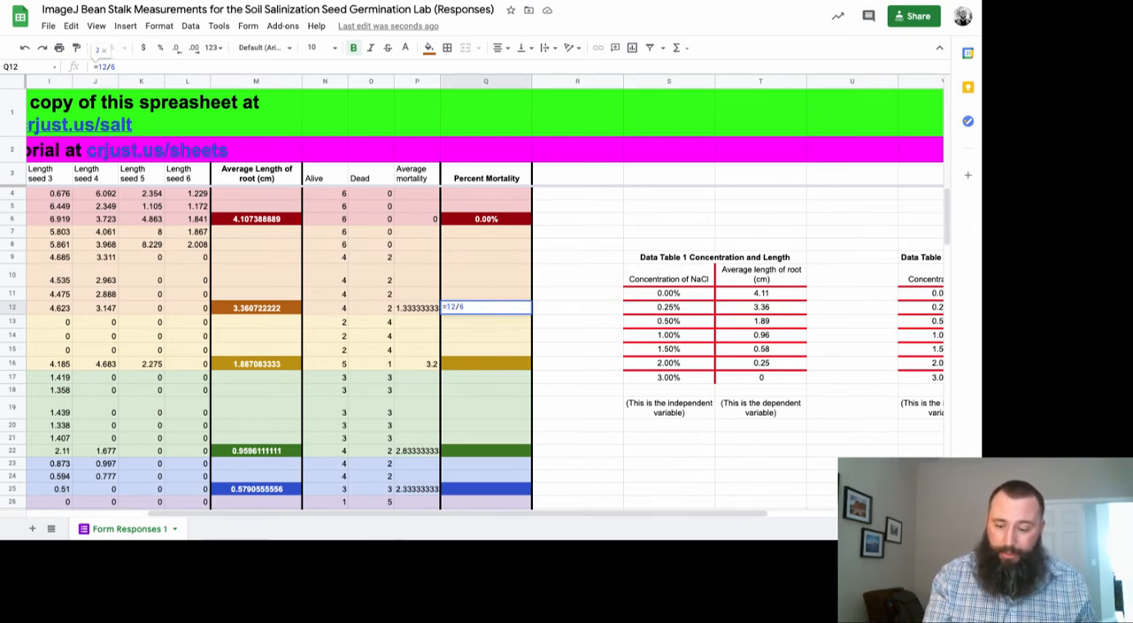
{"action": "type", "text": "p"}
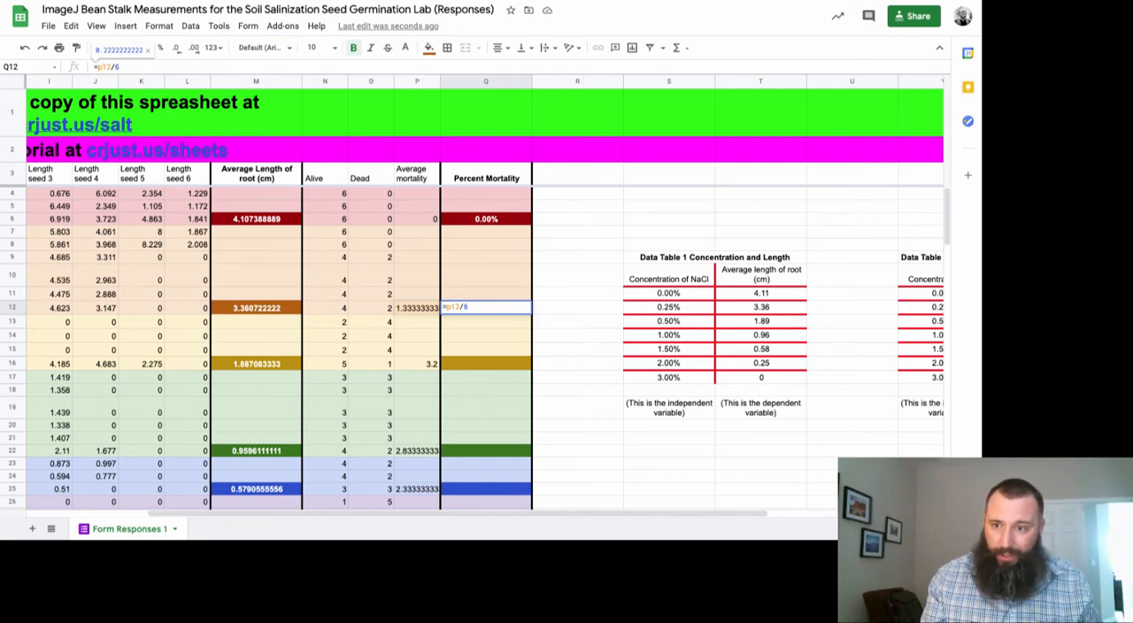
{"action": "key", "text": "Return"}
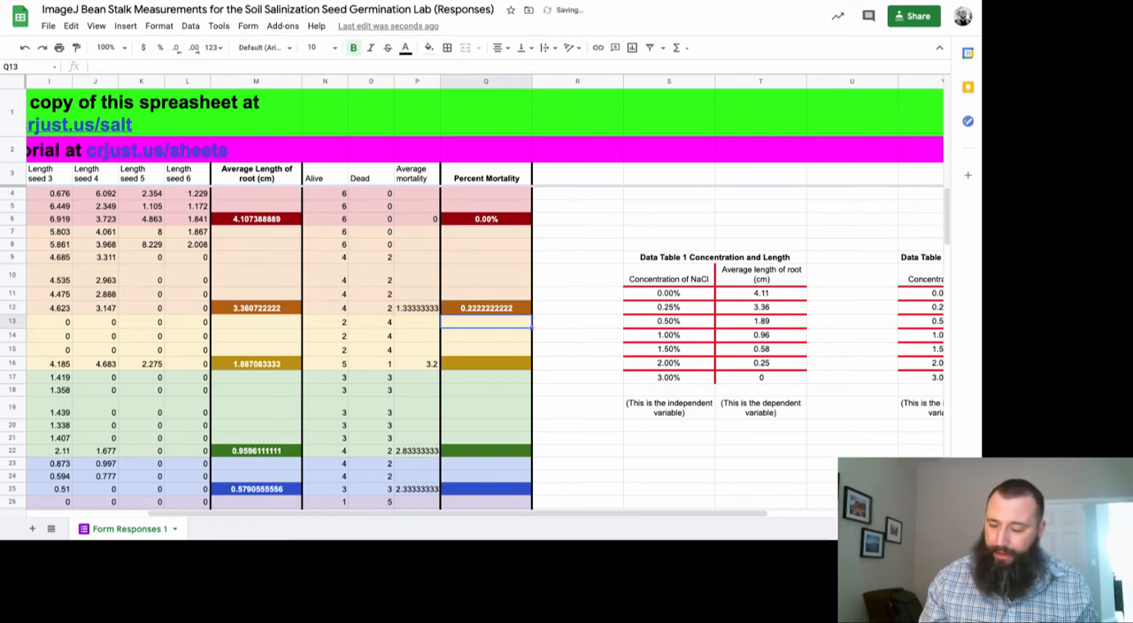
Format the percent mortality value in Q12 as a percentage
{"action": "key", "text": "Down"}
{"action": "key", "text": "Down"}
{"action": "key", "text": "Down"}
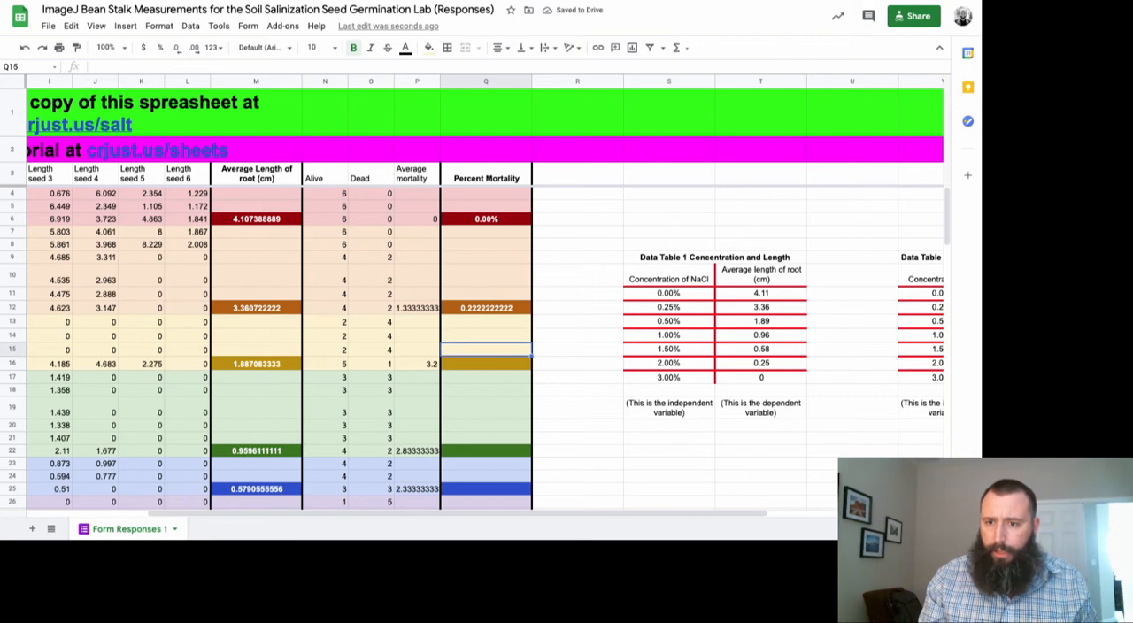
{"action": "key", "text": "Up"}
{"action": "key", "text": "Up"}
{"action": "key", "text": "Up"}
{"action": "key", "text": "Up"}
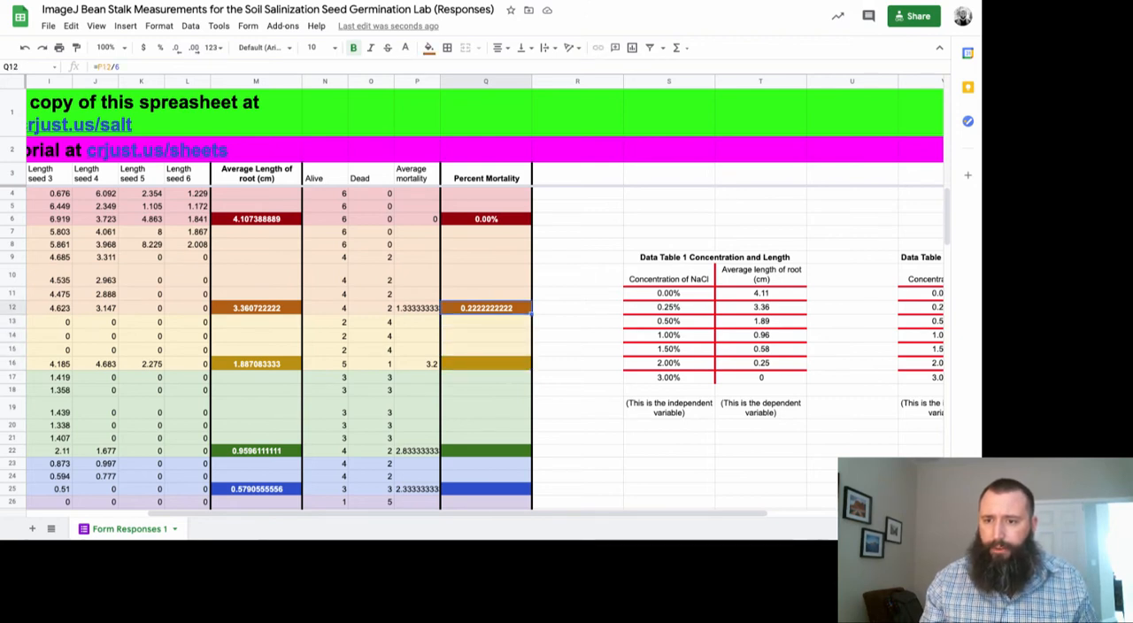
{"action": "left_click", "coordinate": [143, 47]}
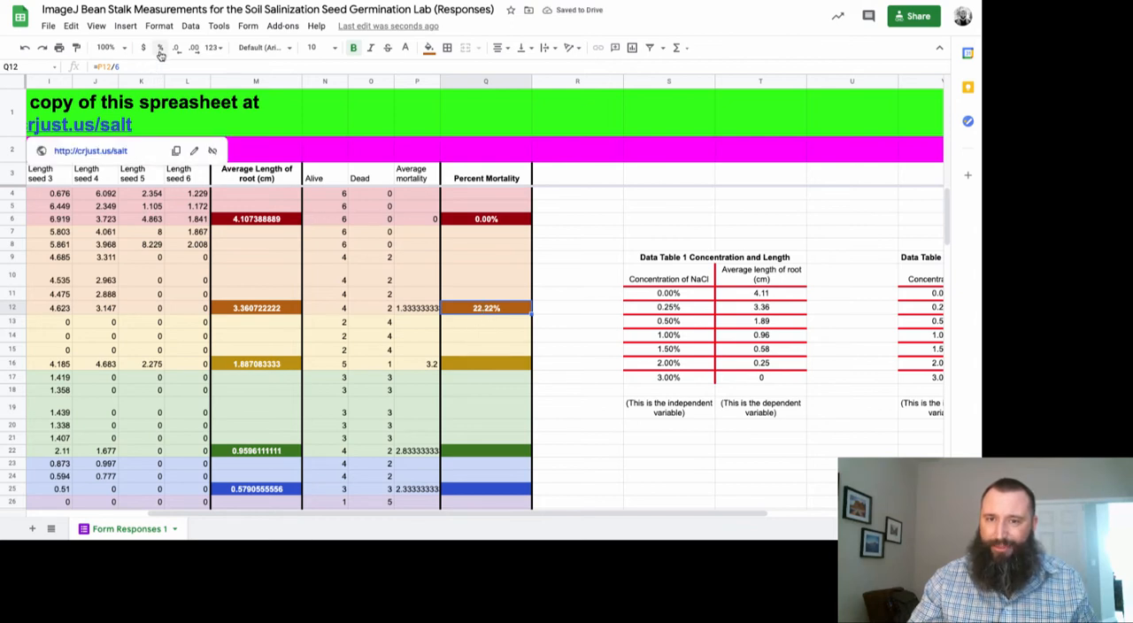
Calculate the percent mortality in Q16 with the formula =P16/6 and format the cell as a percentage
{"action": "left_click", "coordinate": [473, 367]}
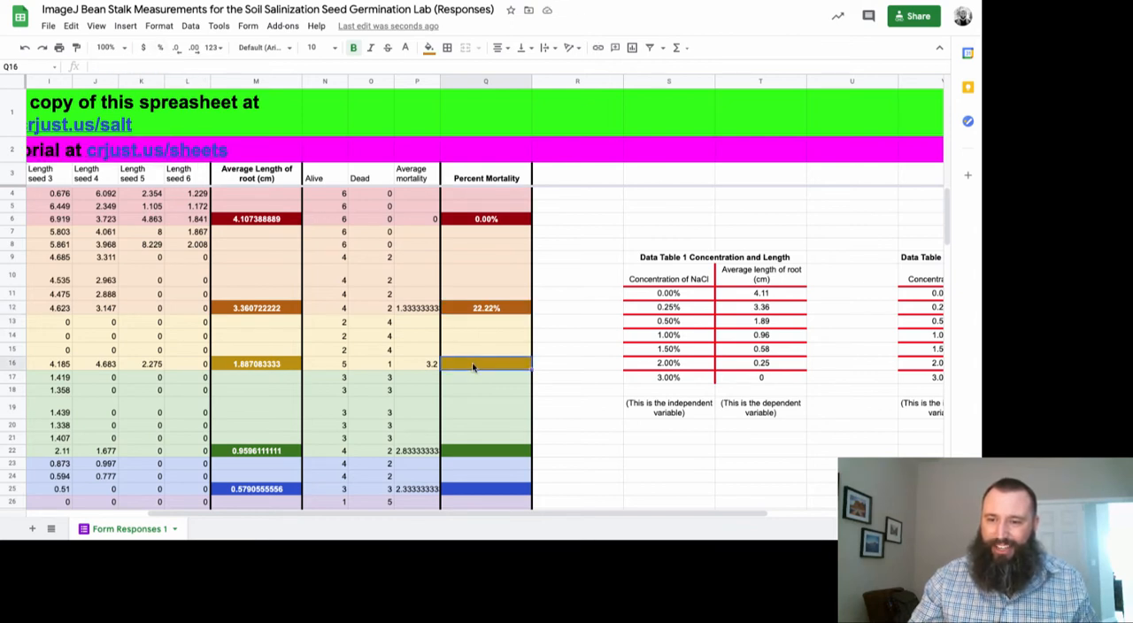
{"action": "type", "text": "="}
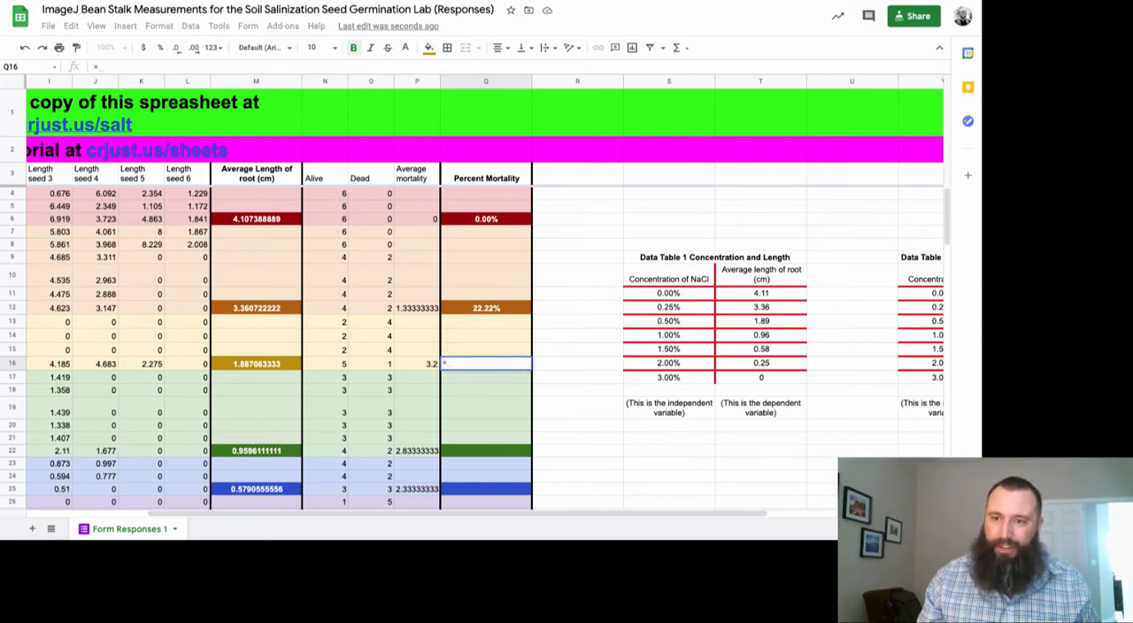
{"action": "type", "text": "p"}
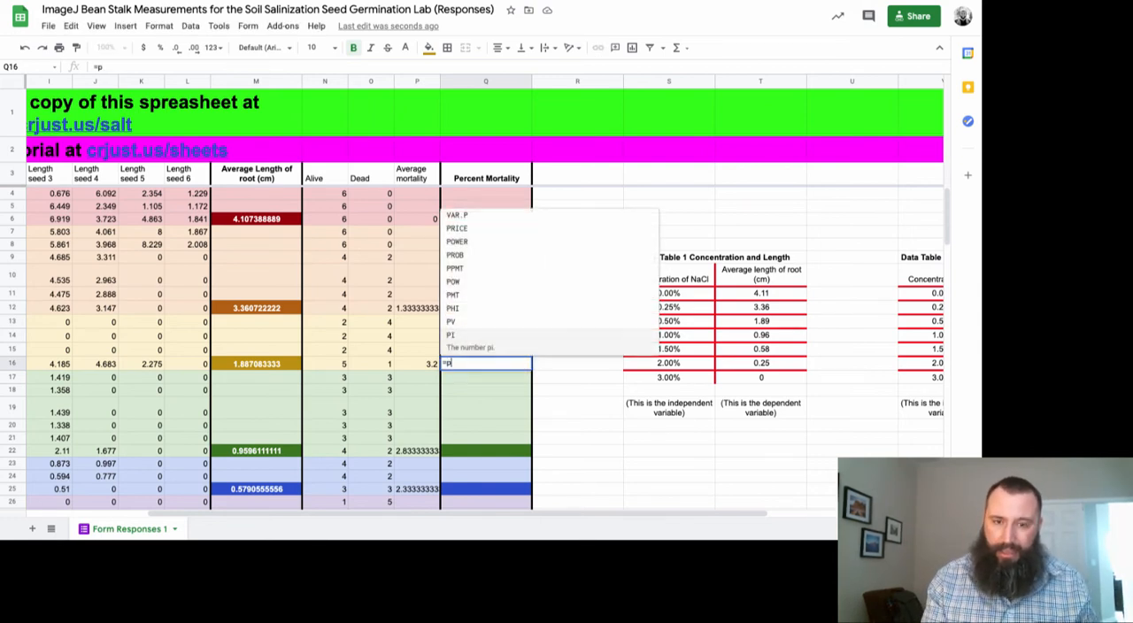
{"action": "type", "text": "16/"}
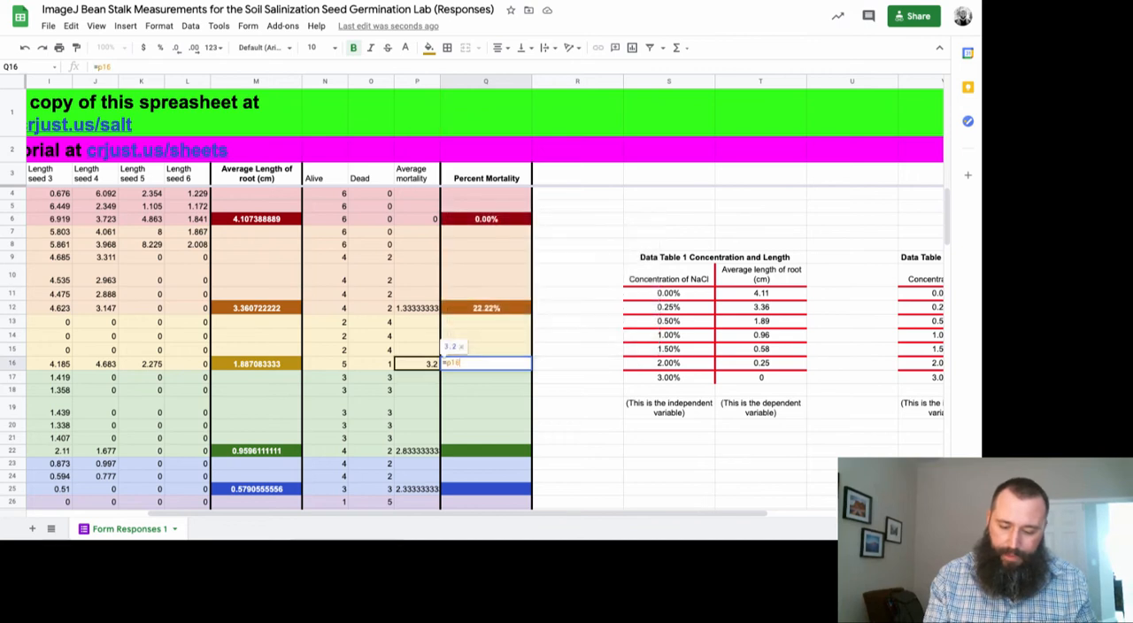
{"action": "type", "text": "6"}
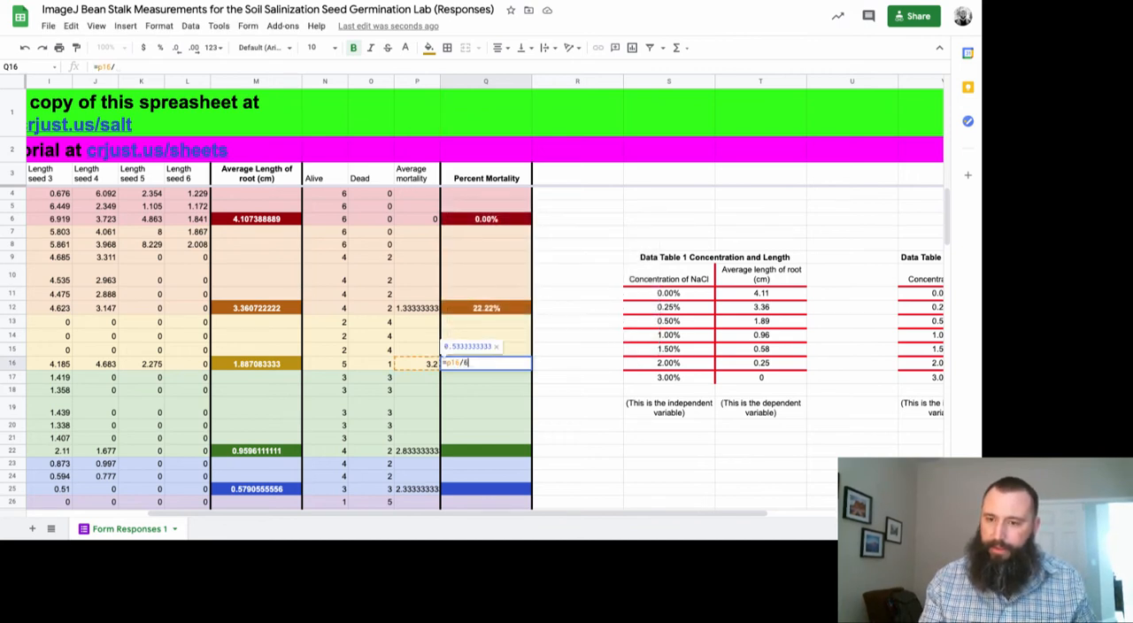
{"action": "key", "text": "Return"}
{"action": "left_click", "coordinate": [509, 365]}
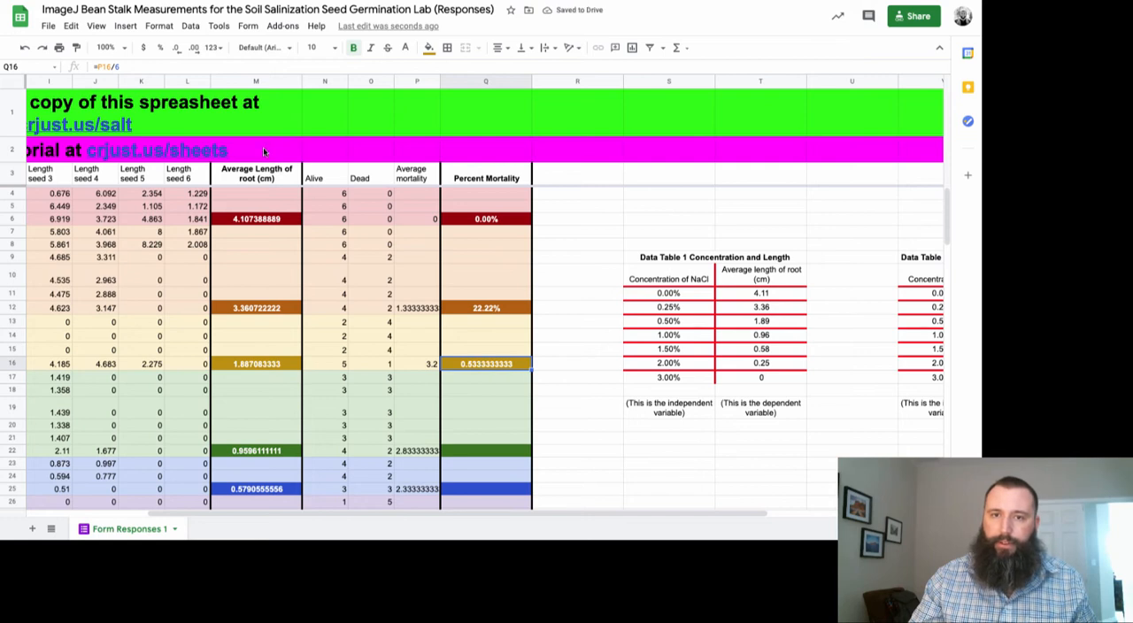
{"action": "left_click", "coordinate": [160, 49]}
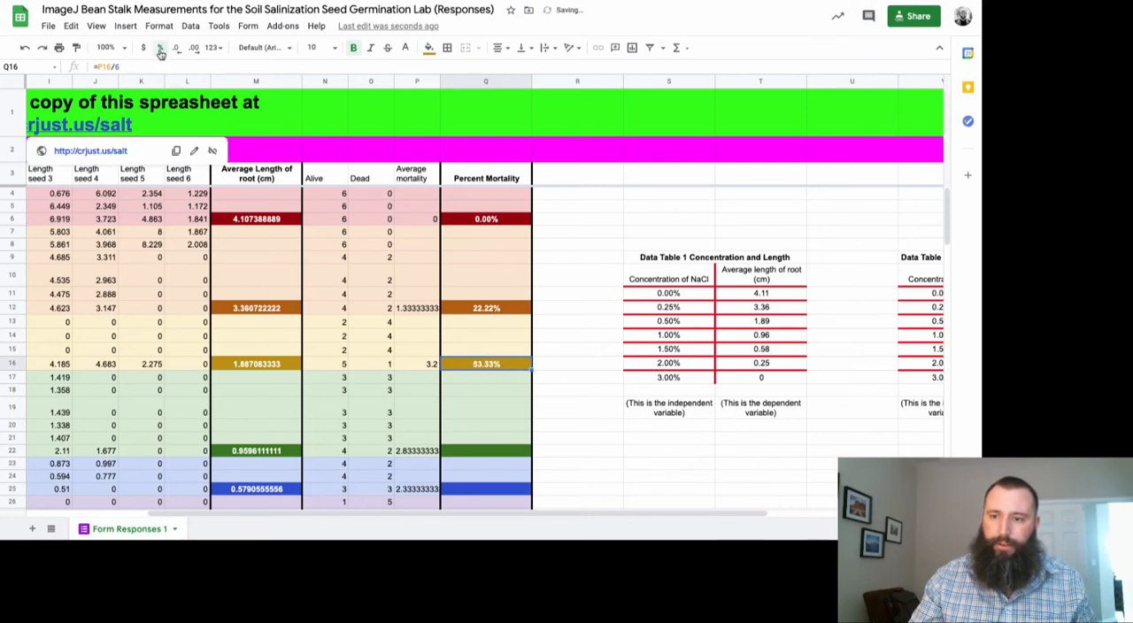
Calculate the percent mortality for the green group in Q22 with the formula =P22/6
{"action": "scroll", "coordinate": [444, 322], "scroll_direction": "down", "scroll_amount": 5}
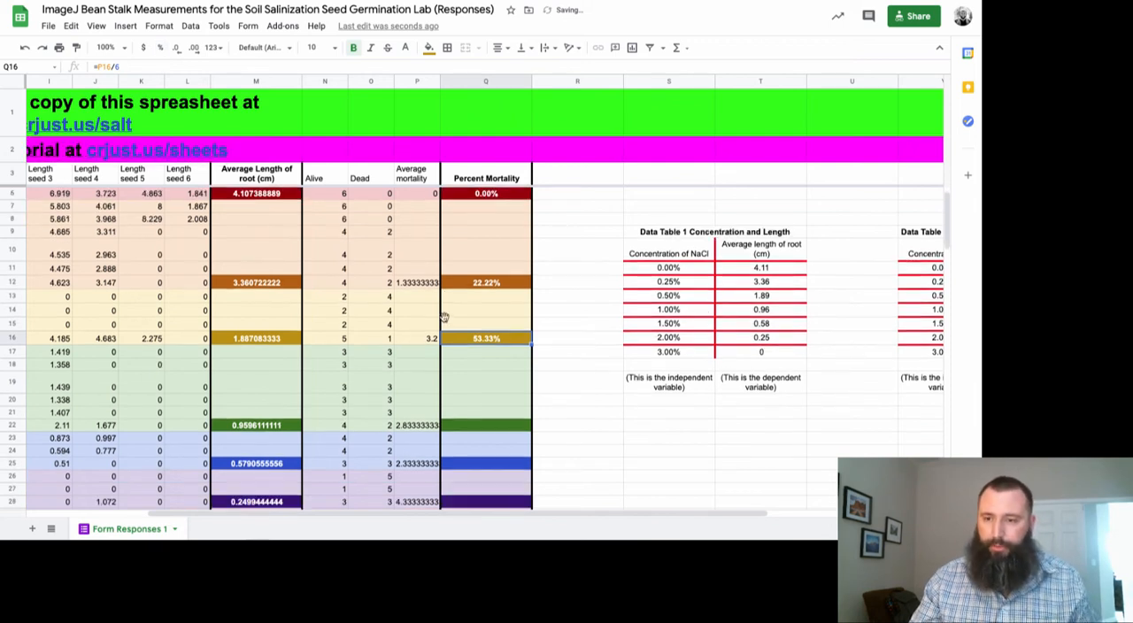
{"action": "scroll", "coordinate": [444, 319], "scroll_direction": "left", "scroll_amount": 1}
{"action": "left_click", "coordinate": [509, 326]}
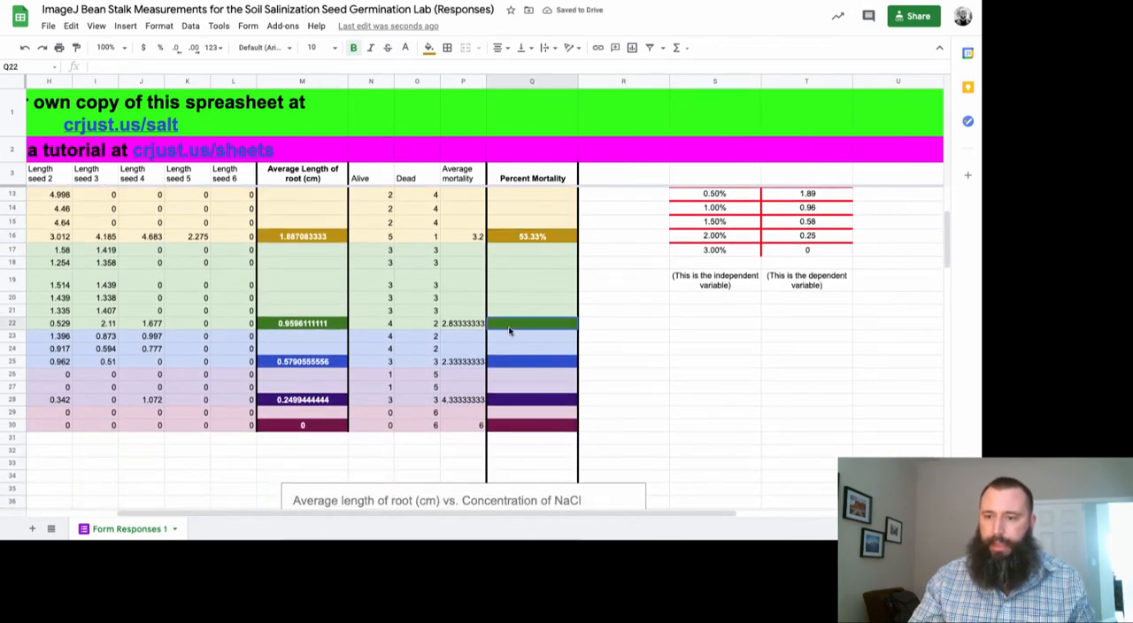
{"action": "type", "text": "="}
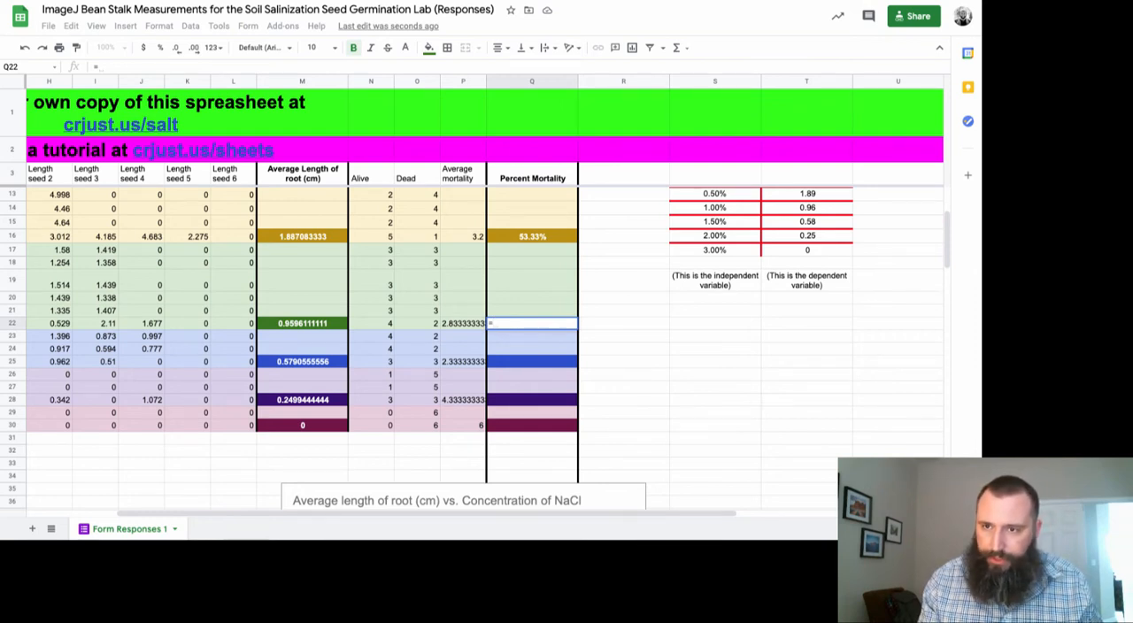
{"action": "type", "text": "p22/6"}
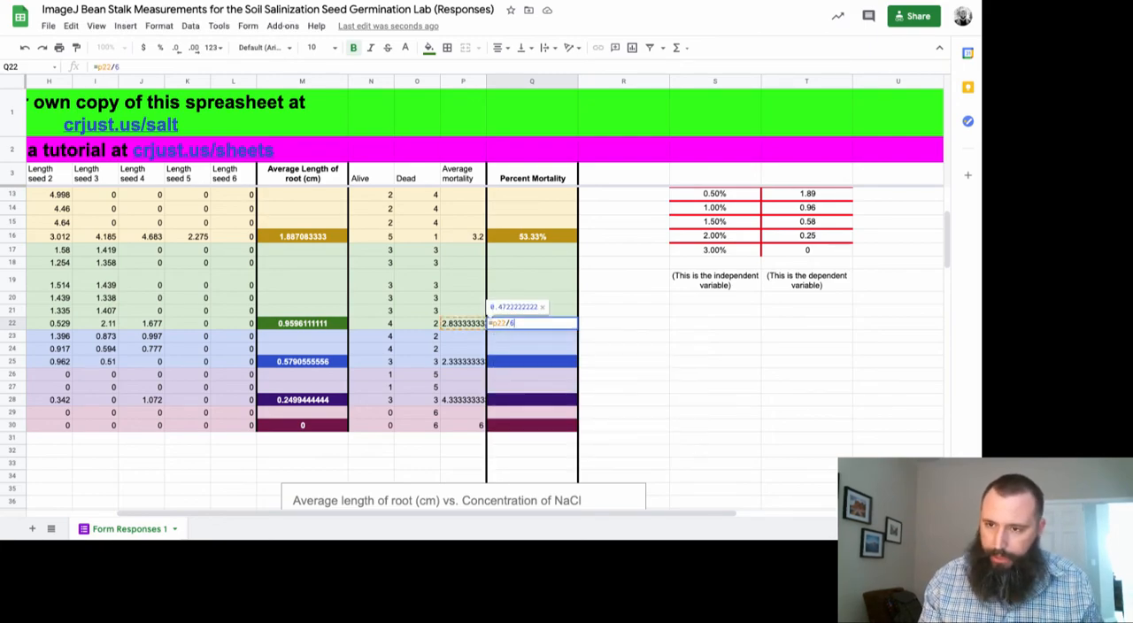
{"action": "key", "text": "Return"}
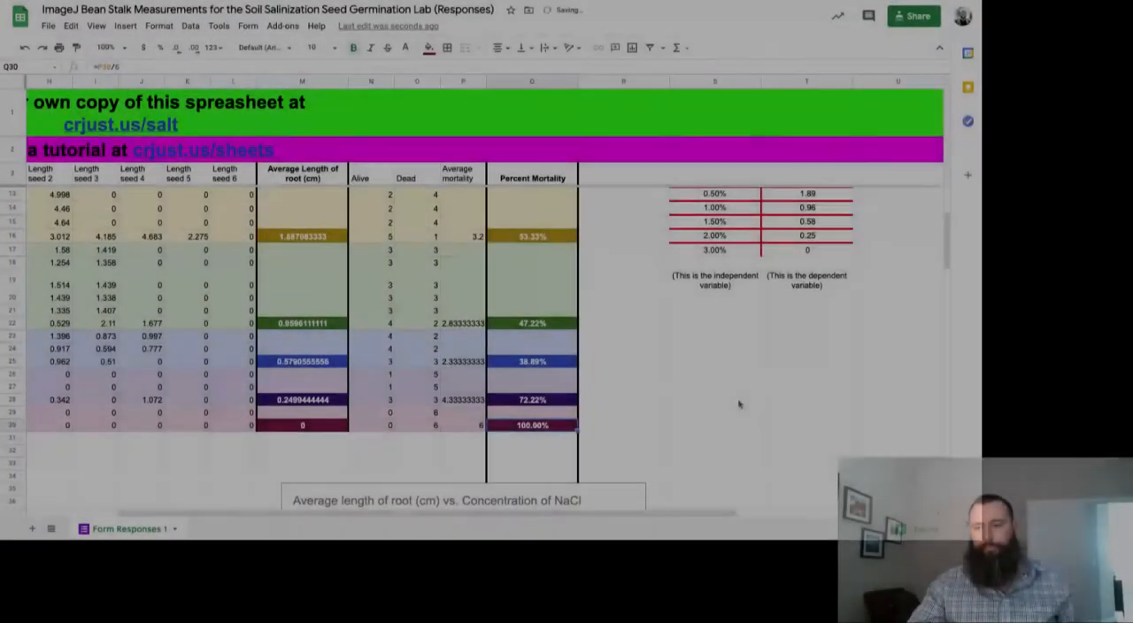
Enter the Data Table 2 mortality values 0% for 0.00% NaCl and 22.22% for 0.25% NaCl
{"action": "scroll", "coordinate": [741, 400], "scroll_direction": "right", "scroll_amount": 3}
{"action": "scroll", "coordinate": [740, 404], "scroll_direction": "right", "scroll_amount": 1}
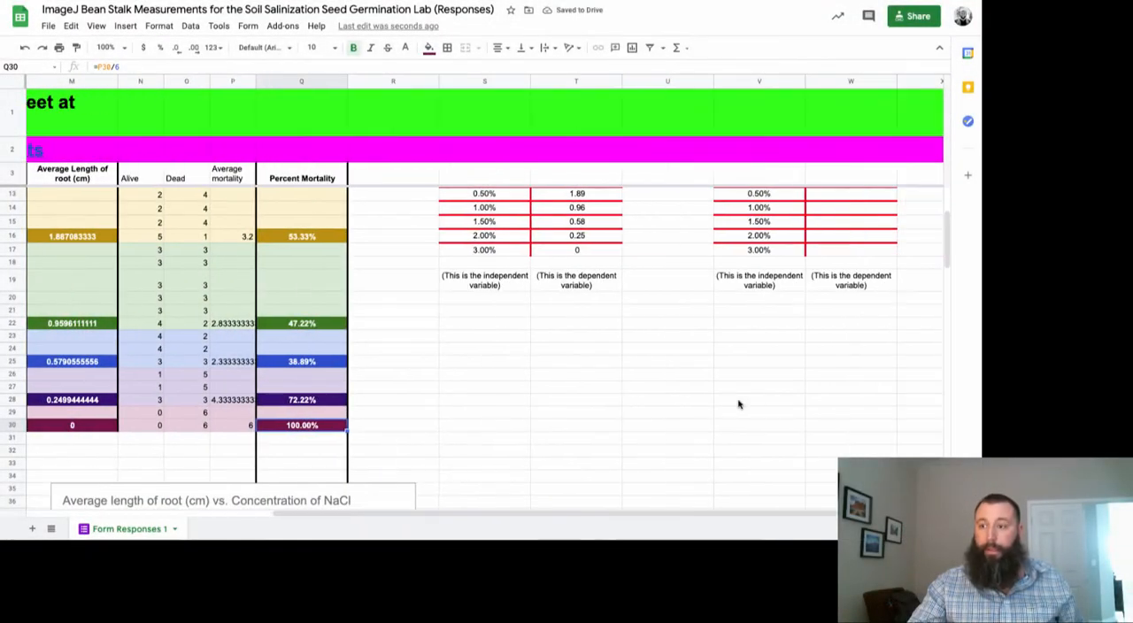
{"action": "scroll", "coordinate": [740, 404], "scroll_direction": "up", "scroll_amount": 3}
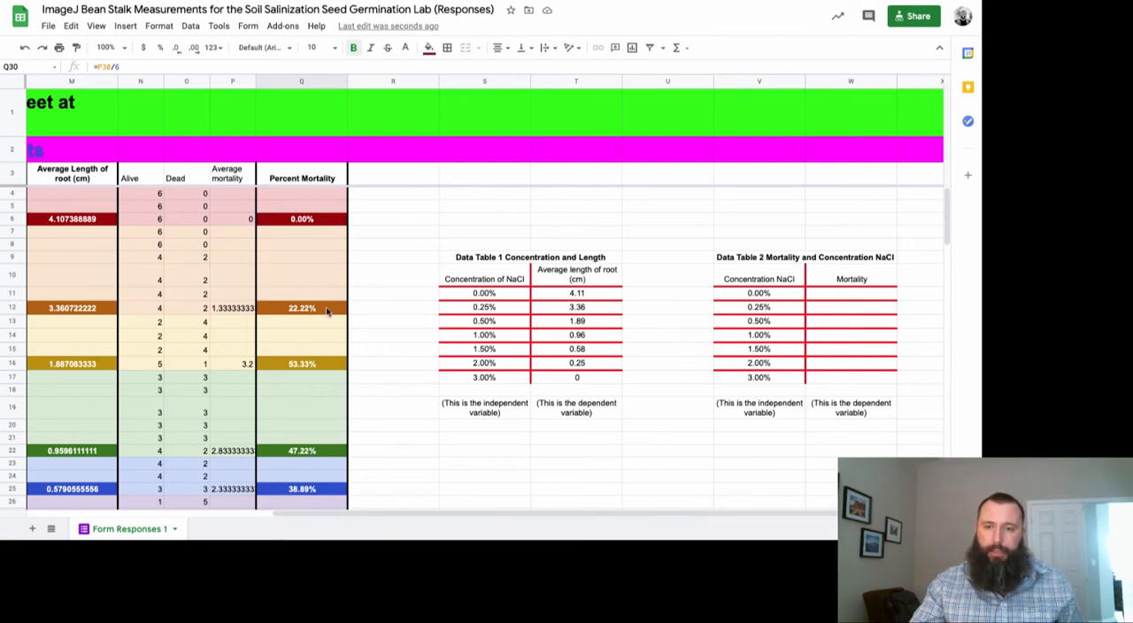
{"action": "left_click", "coordinate": [835, 297]}
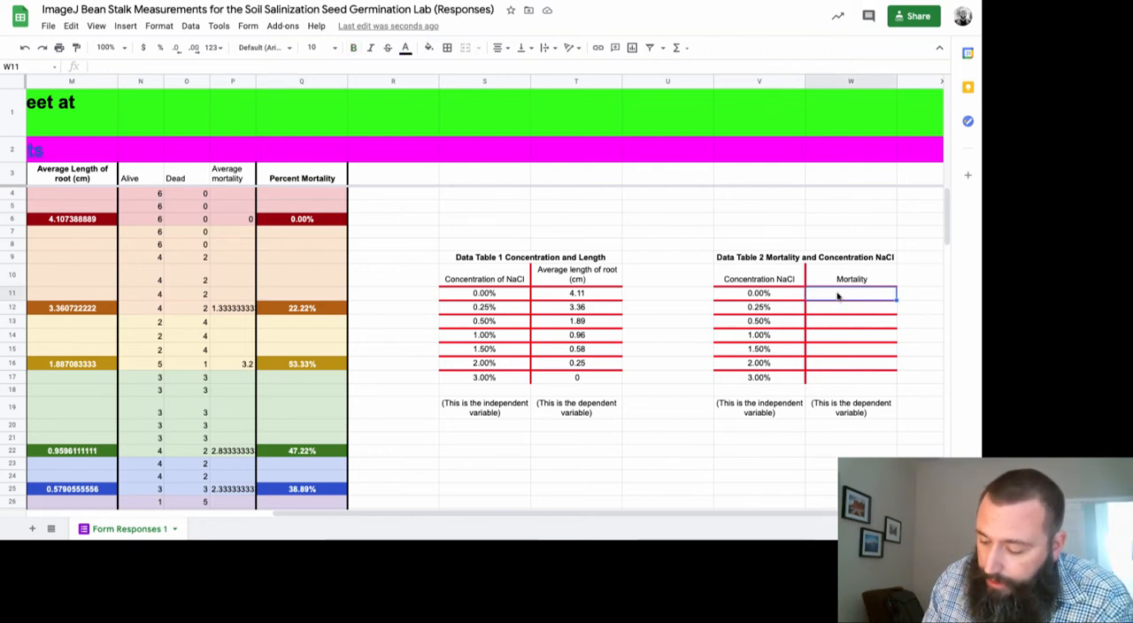
{"action": "type", "text": "0%"}
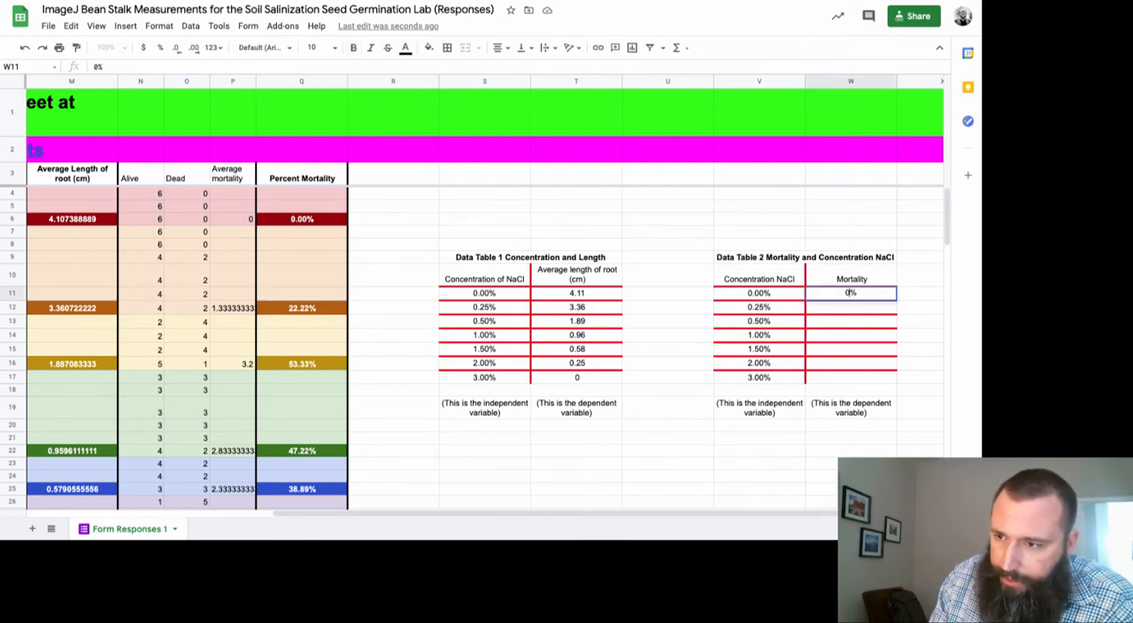
{"action": "key", "text": "Return"}
{"action": "type", "text": "22.22%"}
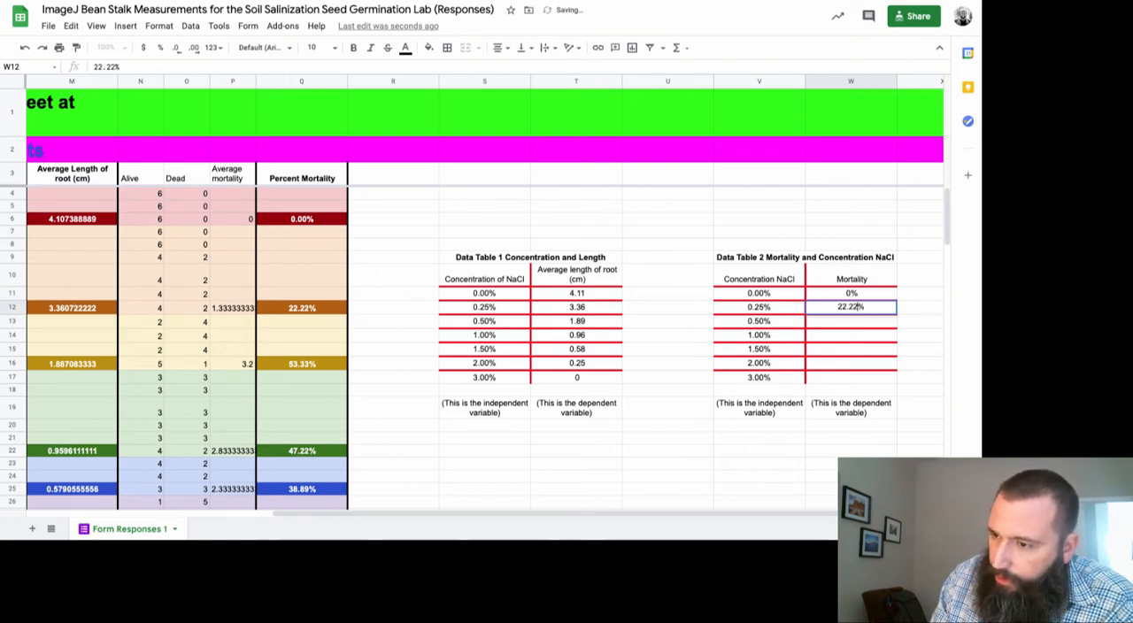
{"action": "key", "text": "Return"}
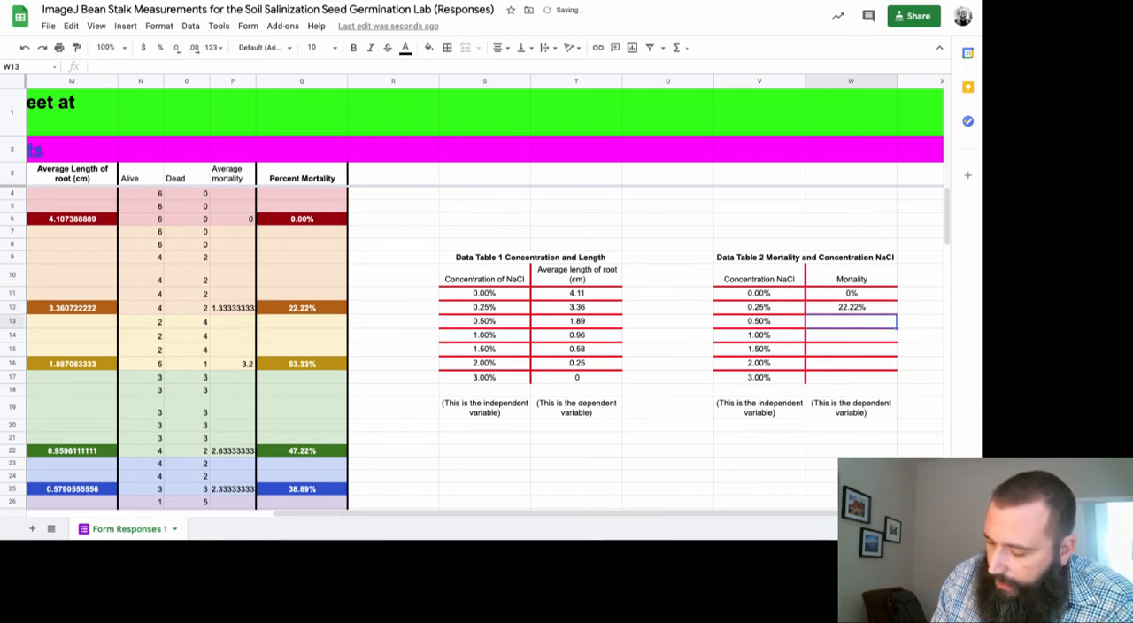
Enter the Data Table 2 mortality values 53.33% for 0.50% NaCl and 47.22% for 1.00% NaCl
{"action": "type", "text": "5%"}
{"action": "type", "text": "3"}
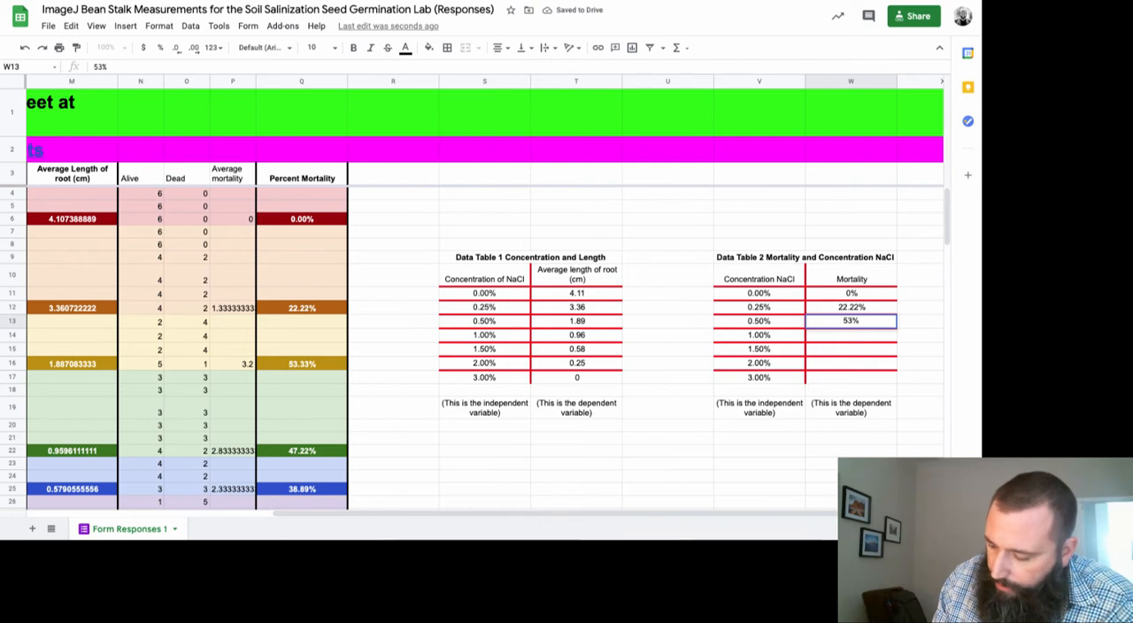
{"action": "type", "text": ".33"}
{"action": "key", "text": "Return"}
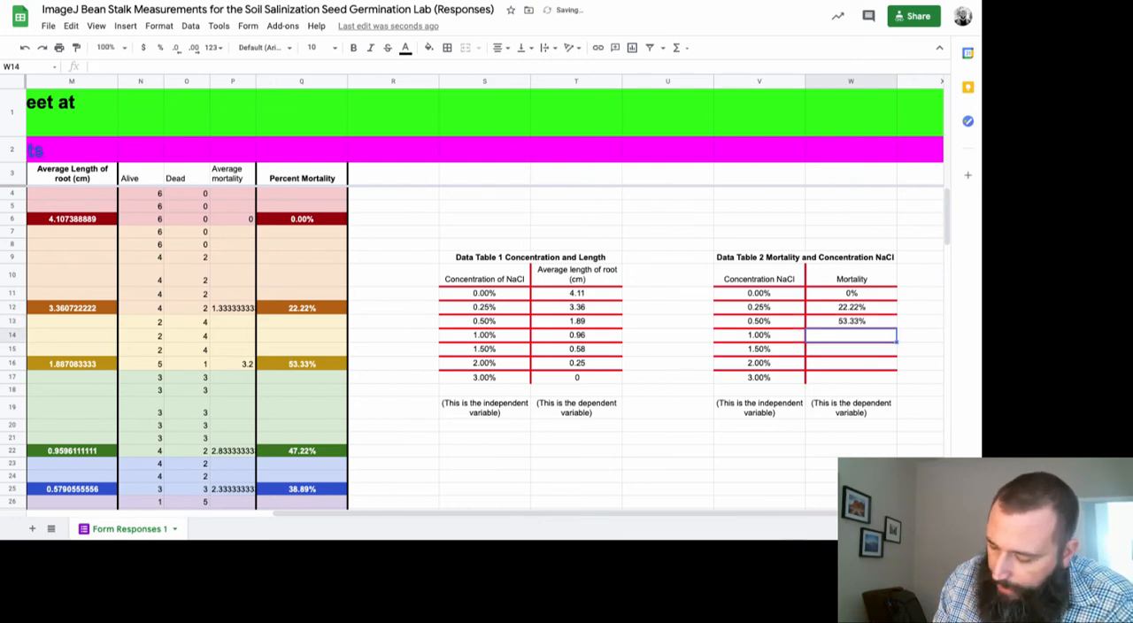
{"action": "type", "text": "47.22"}
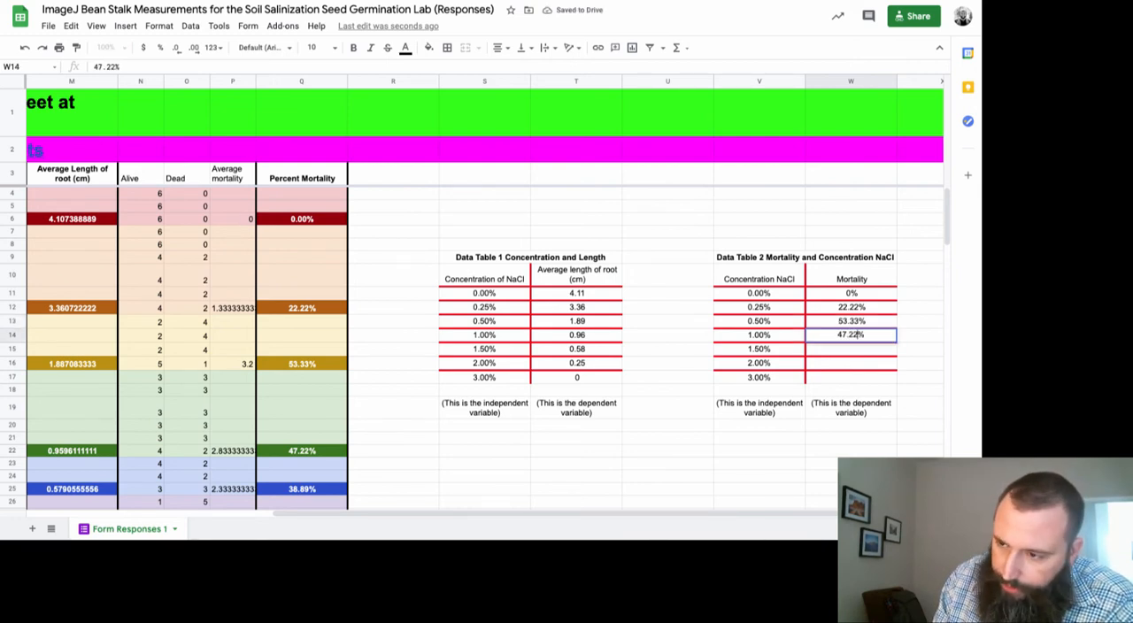
{"action": "key", "text": "Return"}
Fill in the Data Table 2 mortality for 1.50%, 2.00% and 3.00% NaCl as 38.89%, 72.22% and 100%
{"action": "type", "text": "38"}
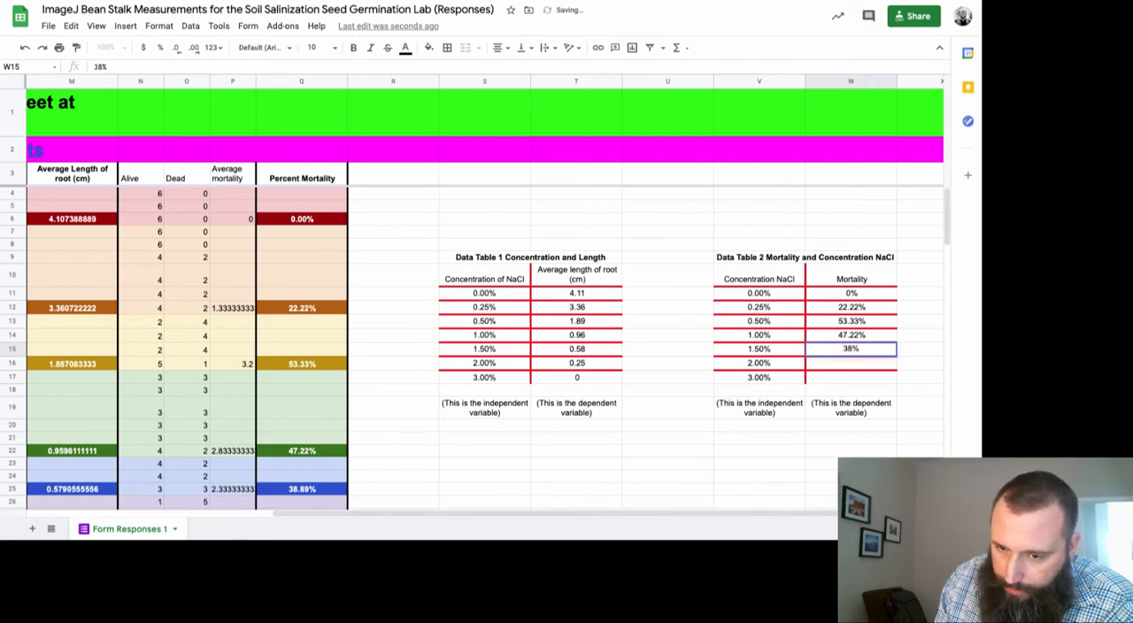
{"action": "type", "text": ".89"}
{"action": "key", "text": "Return"}
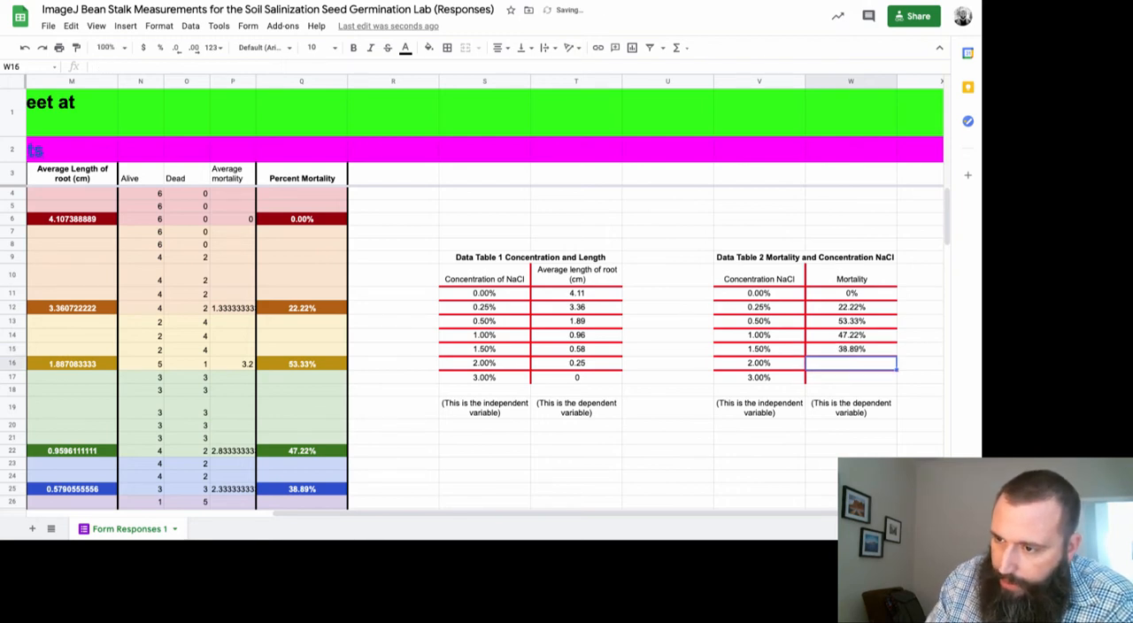
{"action": "scroll", "coordinate": [324, 392], "scroll_direction": "down", "scroll_amount": 1}
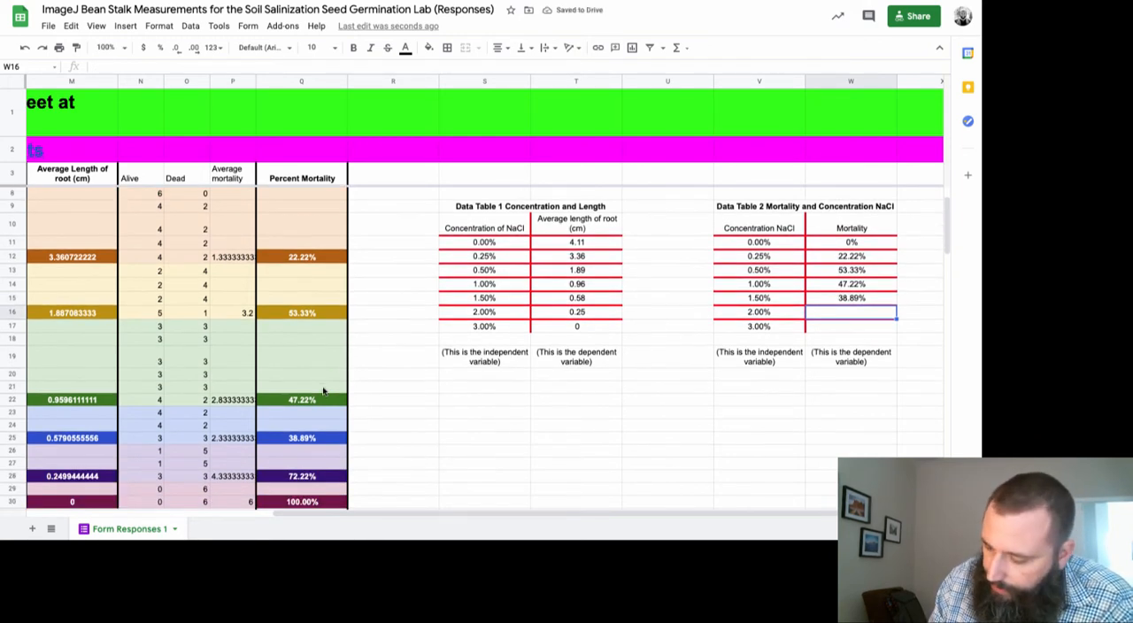
{"action": "type", "text": "72.22"}
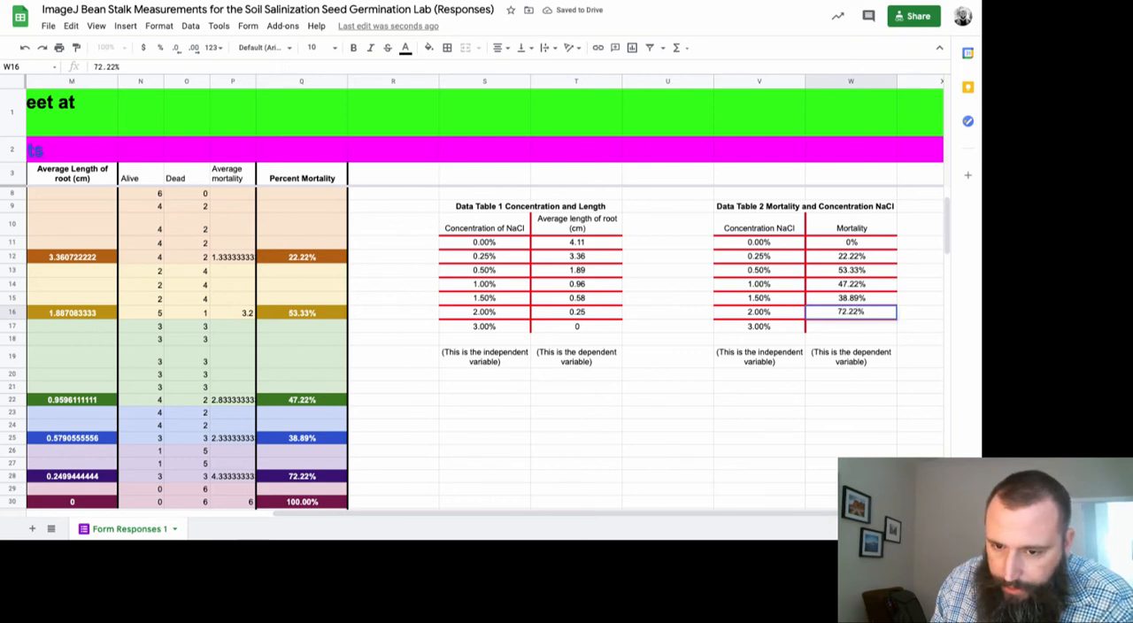
{"action": "key", "text": "Return"}
{"action": "type", "text": "100"}
{"action": "key", "text": "Up"}
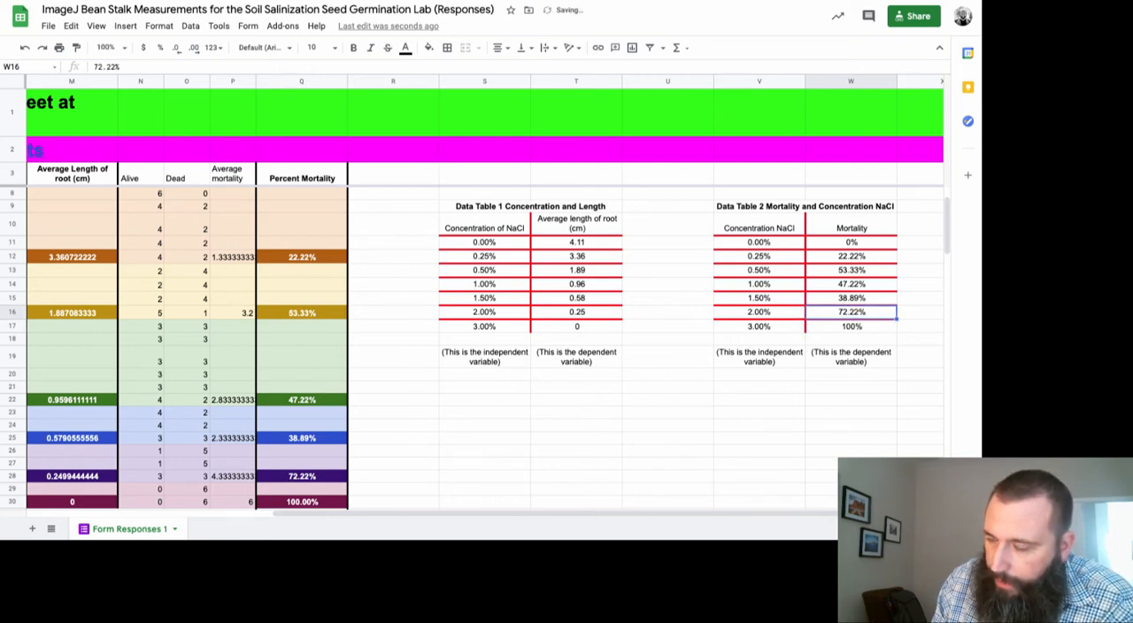
{"action": "key", "text": "Up"}
{"action": "key", "text": "Up"}
{"action": "key", "text": "Up"}
{"action": "key", "text": "Up"}
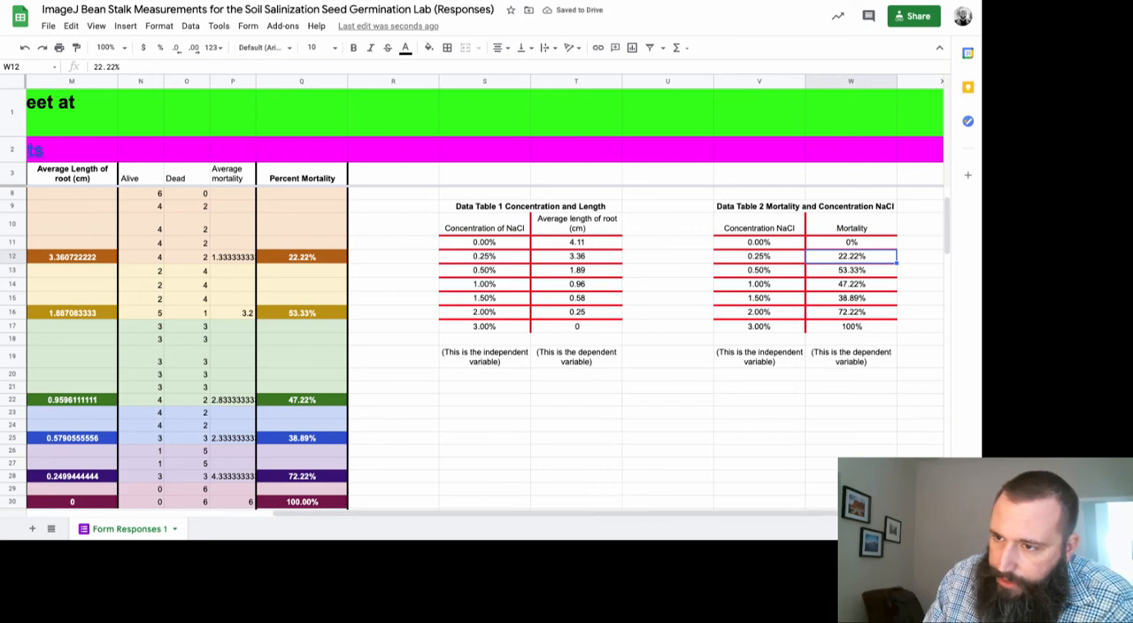
Insert a scatter chart of mortality versus NaCl concentration from the Data Table 2 range V10:W17
{"action": "scroll", "coordinate": [552, 471], "scroll_direction": "up", "scroll_amount": 2}
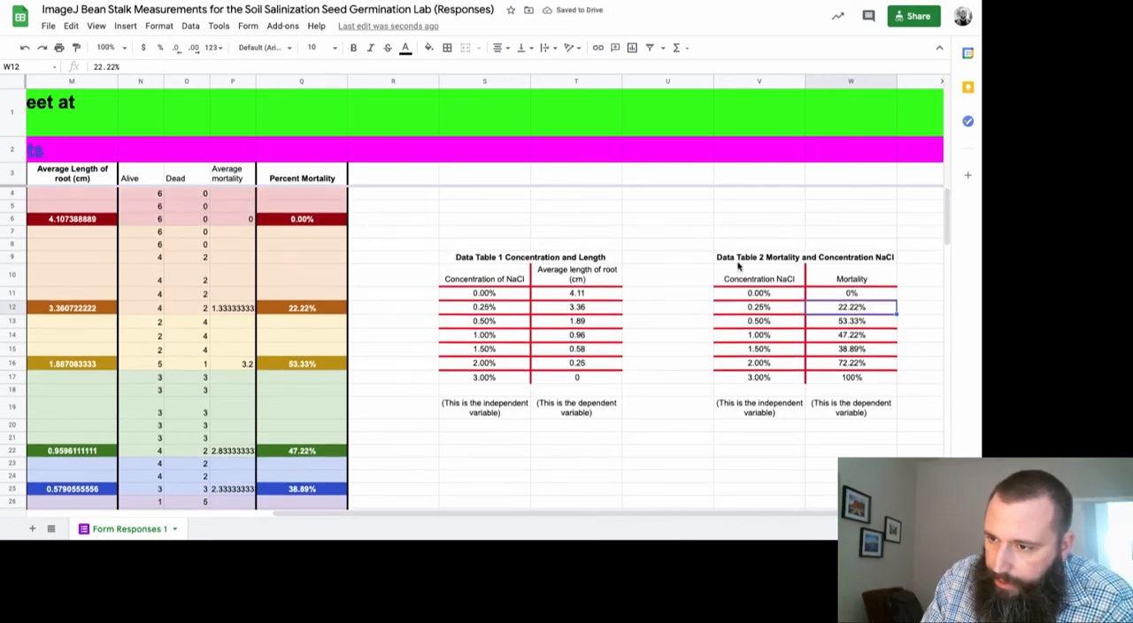
{"action": "left_click_drag", "start_coordinate": [742, 277], "coordinate": [837, 378]}
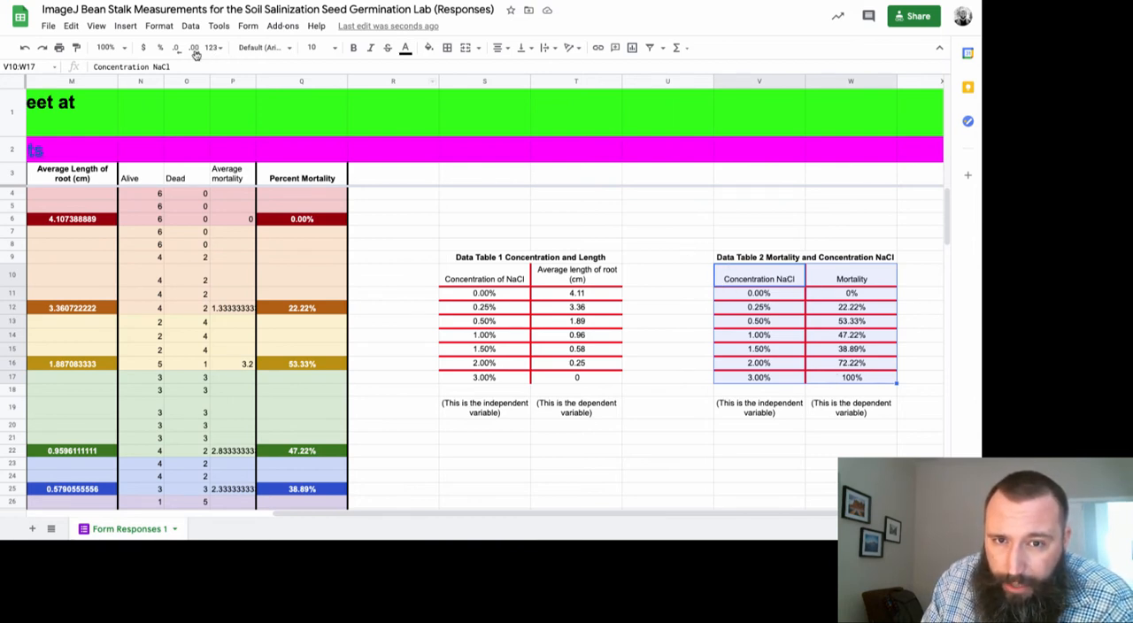
{"action": "left_click", "coordinate": [125, 27]}
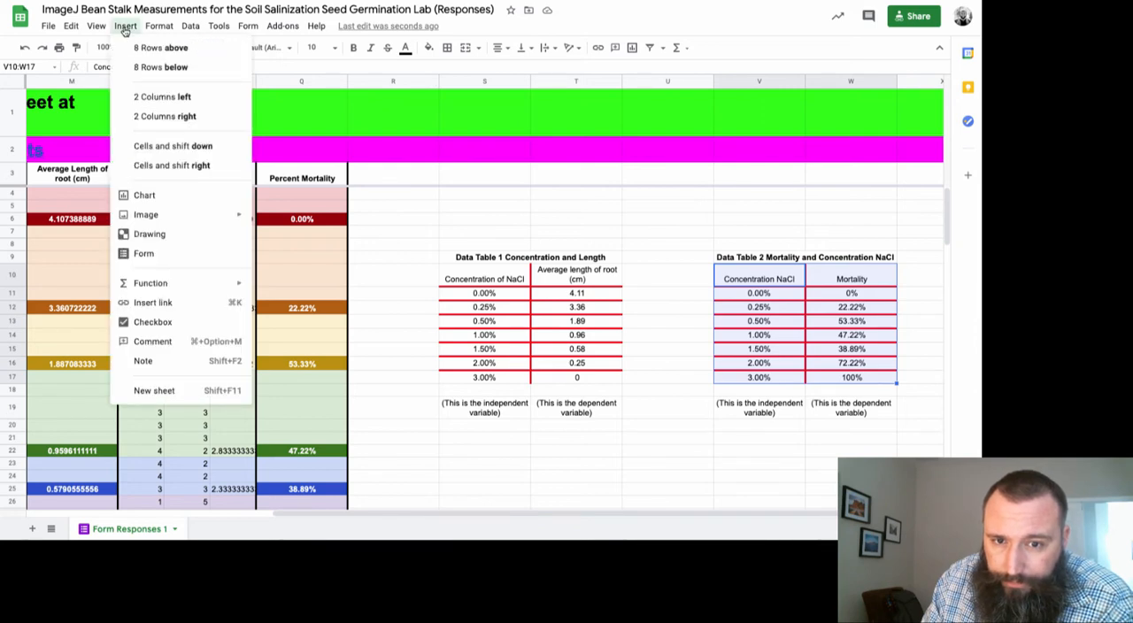
{"action": "left_click", "coordinate": [144, 195]}
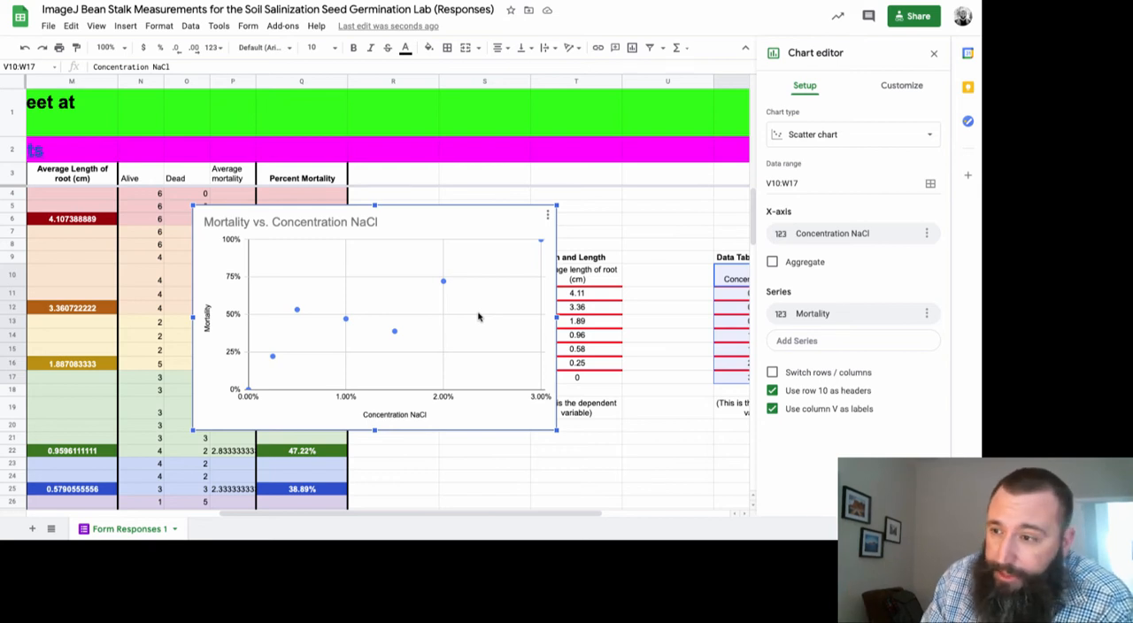
Add a linear trendline to the Mortality series and label it with its equation
{"action": "left_click", "coordinate": [896, 89]}
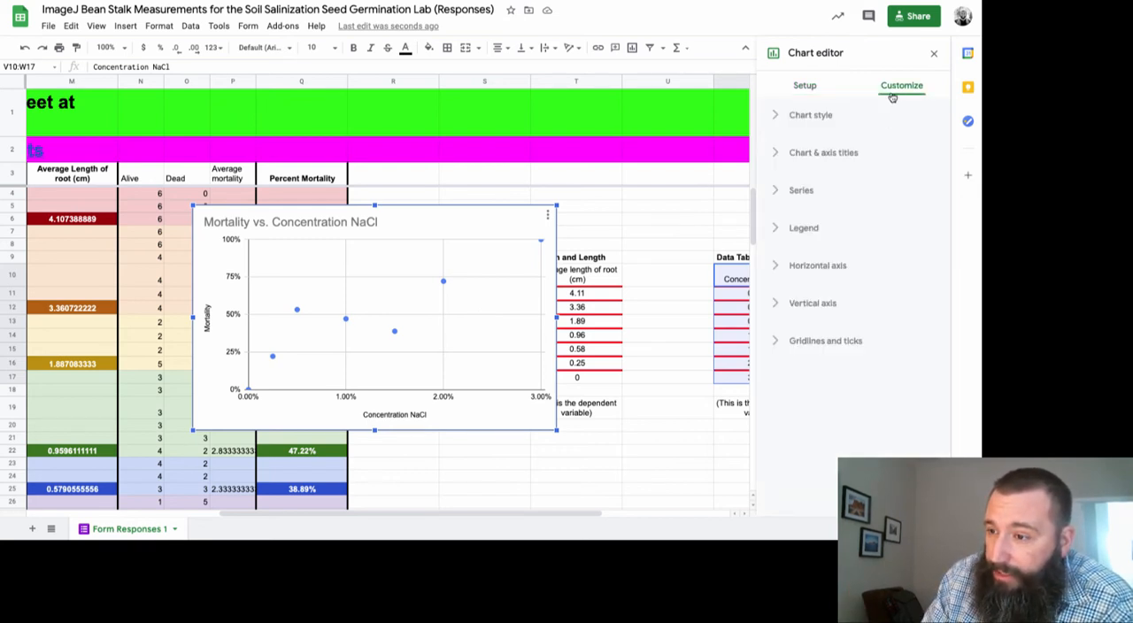
{"action": "left_click", "coordinate": [776, 189]}
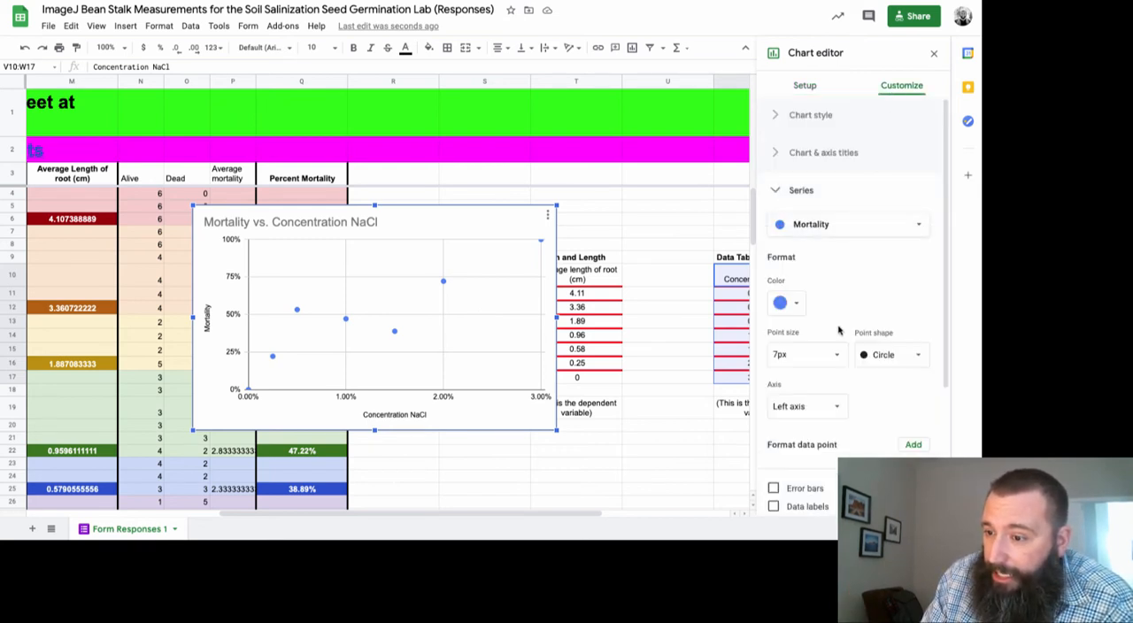
{"action": "scroll", "coordinate": [838, 327], "scroll_direction": "down", "scroll_amount": 3}
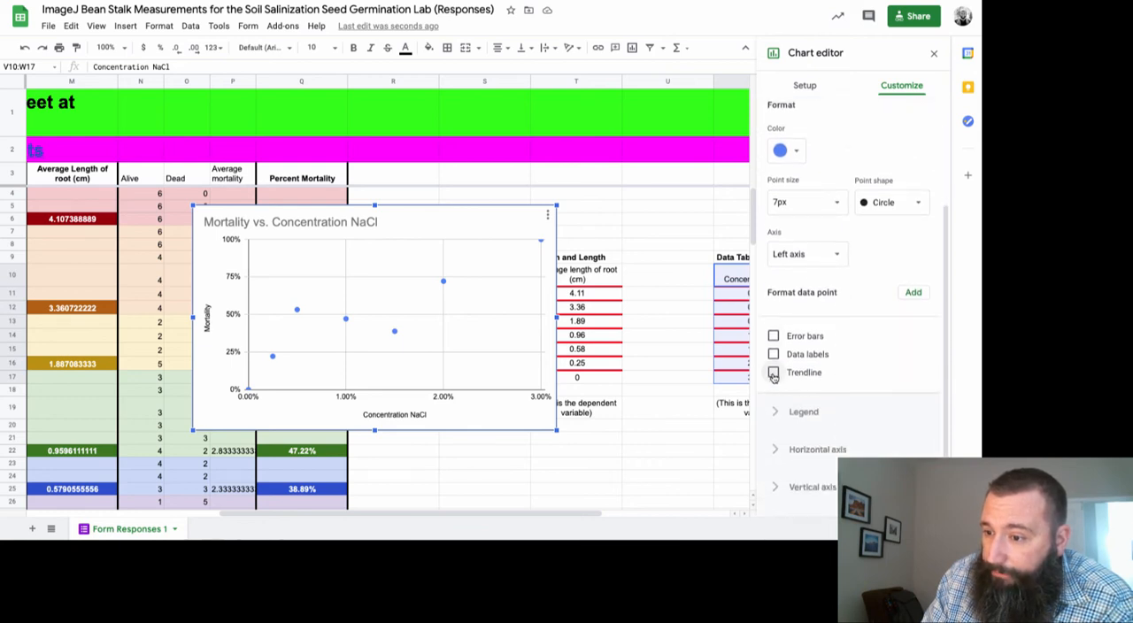
{"action": "left_click", "coordinate": [773, 373]}
{"action": "scroll", "coordinate": [797, 385], "scroll_direction": "down", "scroll_amount": 3}
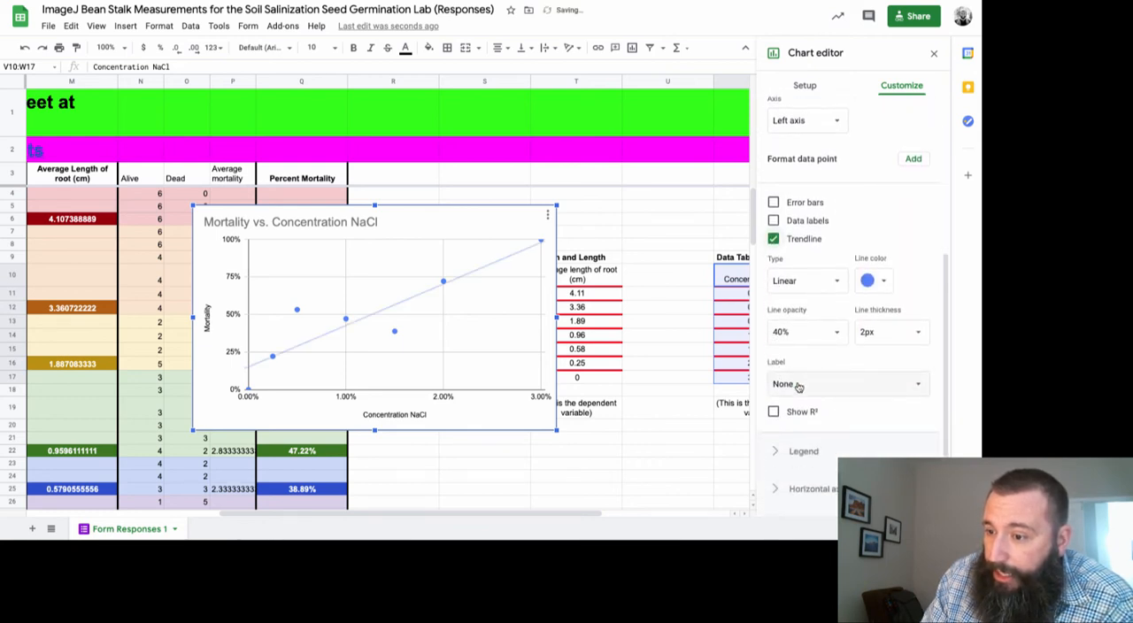
{"action": "left_click", "coordinate": [798, 385]}
{"action": "left_click", "coordinate": [808, 420]}
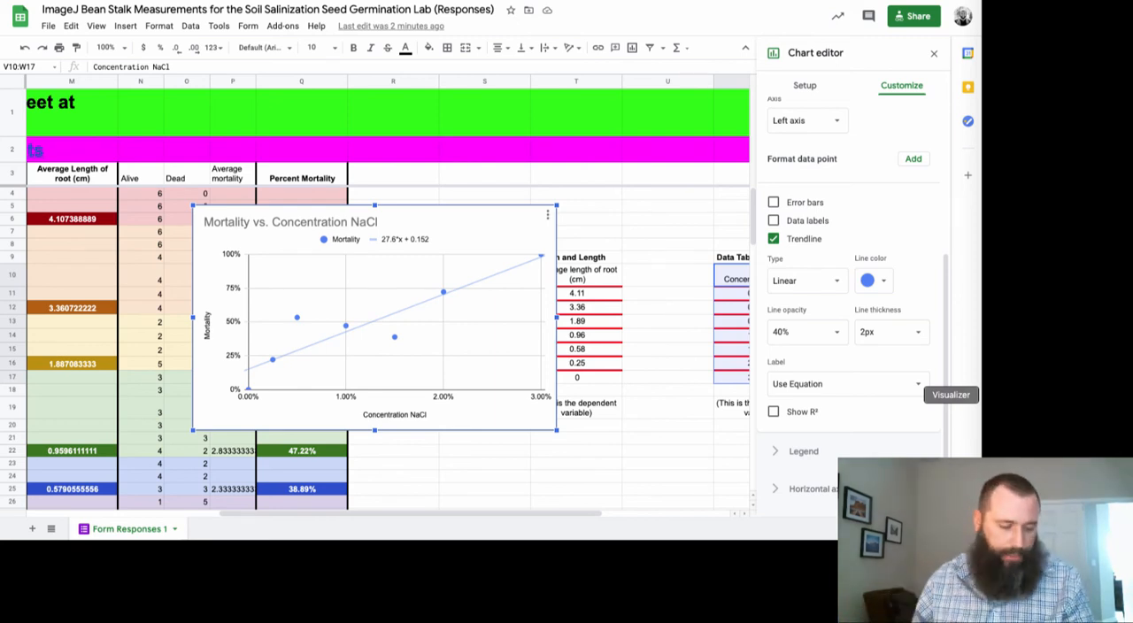
Switch to the IPEVO Visualizer and position its camera view to examine the handwritten y = mx + b calculation for 50% mortality
{"action": "left_click", "coordinate": [998, 395]}
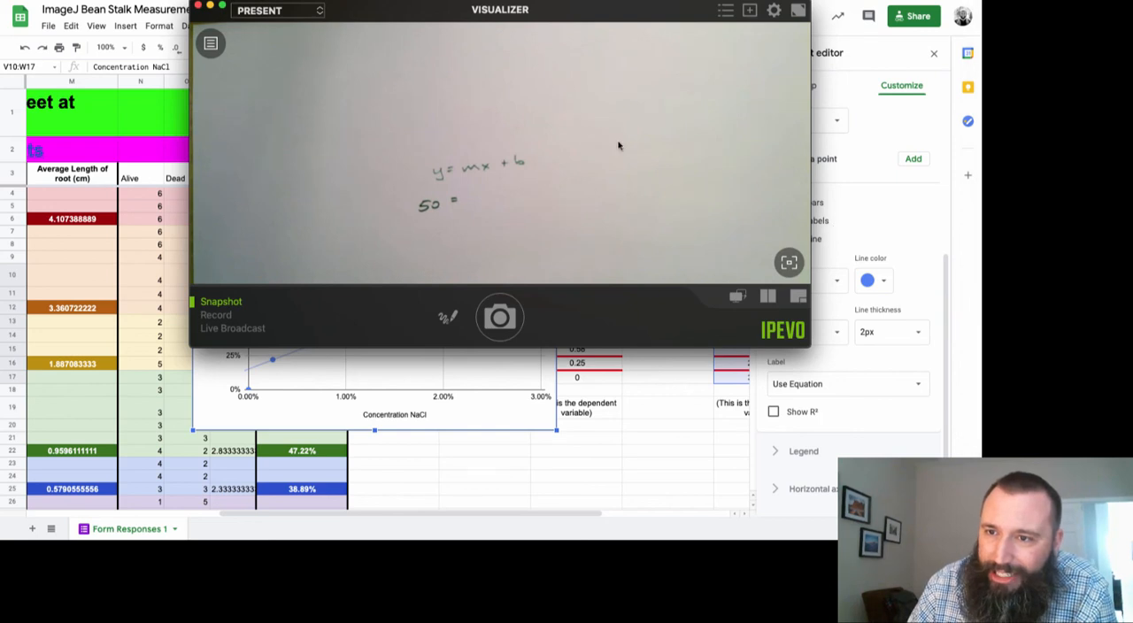
{"action": "left_click_drag", "start_coordinate": [549, 77], "coordinate": [764, 345]}
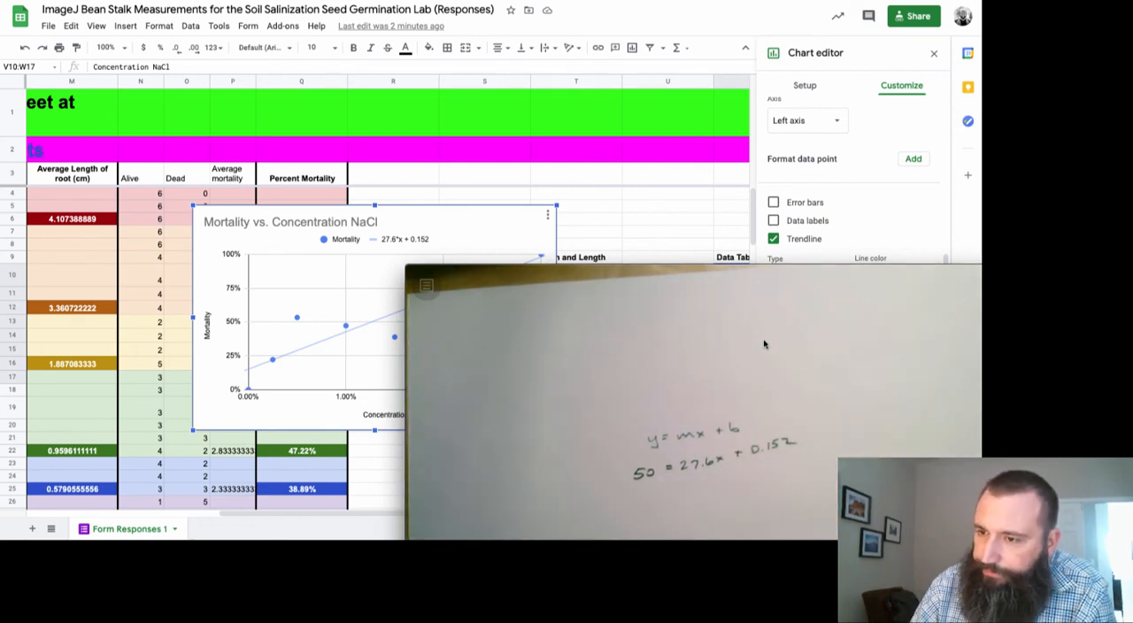
{"action": "left_click_drag", "start_coordinate": [766, 345], "coordinate": [522, 121]}
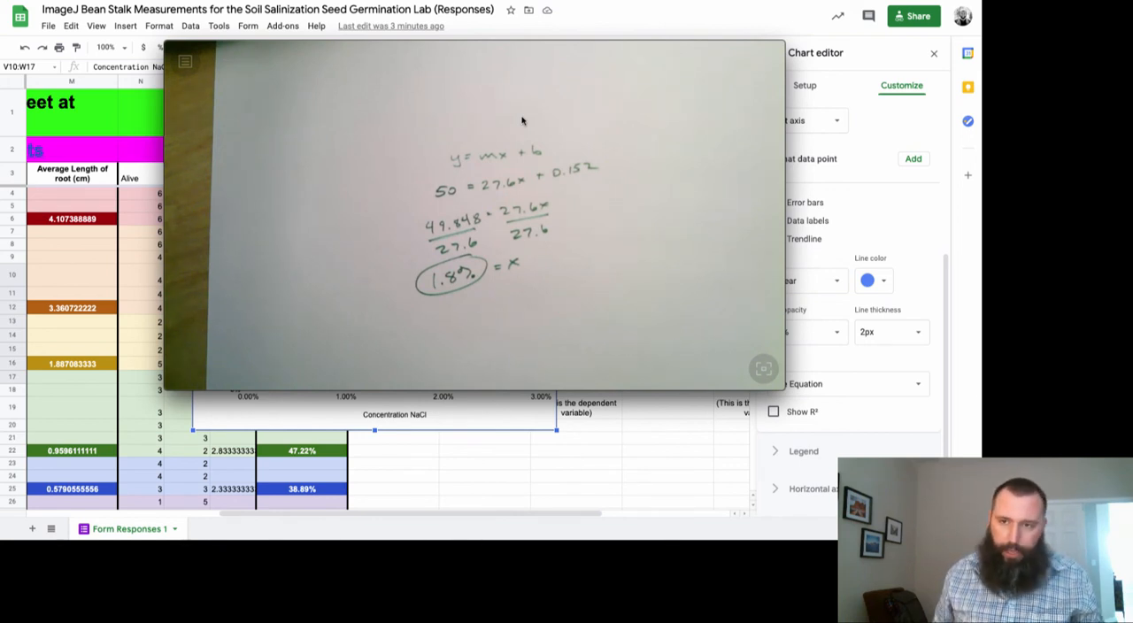
Return to the Google Sheets spreadsheet and close the chart editor to view Data Table 2 beside the mortality chart
{"action": "left_click", "coordinate": [509, 504]}
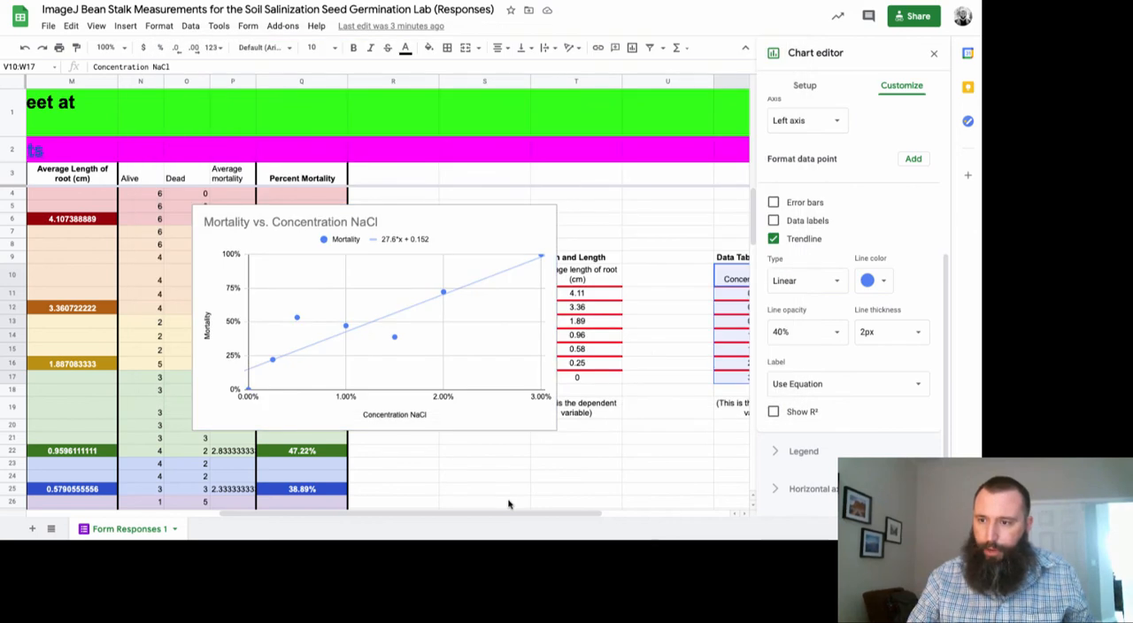
{"action": "scroll", "coordinate": [617, 351], "scroll_direction": "right", "scroll_amount": 5}
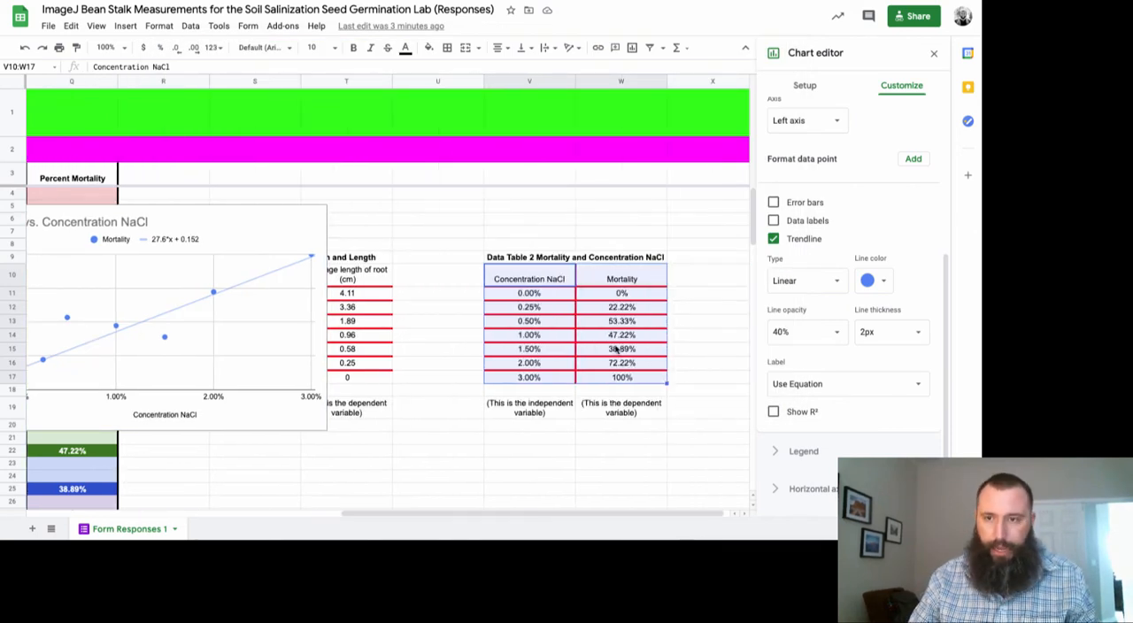
{"action": "left_click_drag", "start_coordinate": [673, 274], "coordinate": [733, 379]}
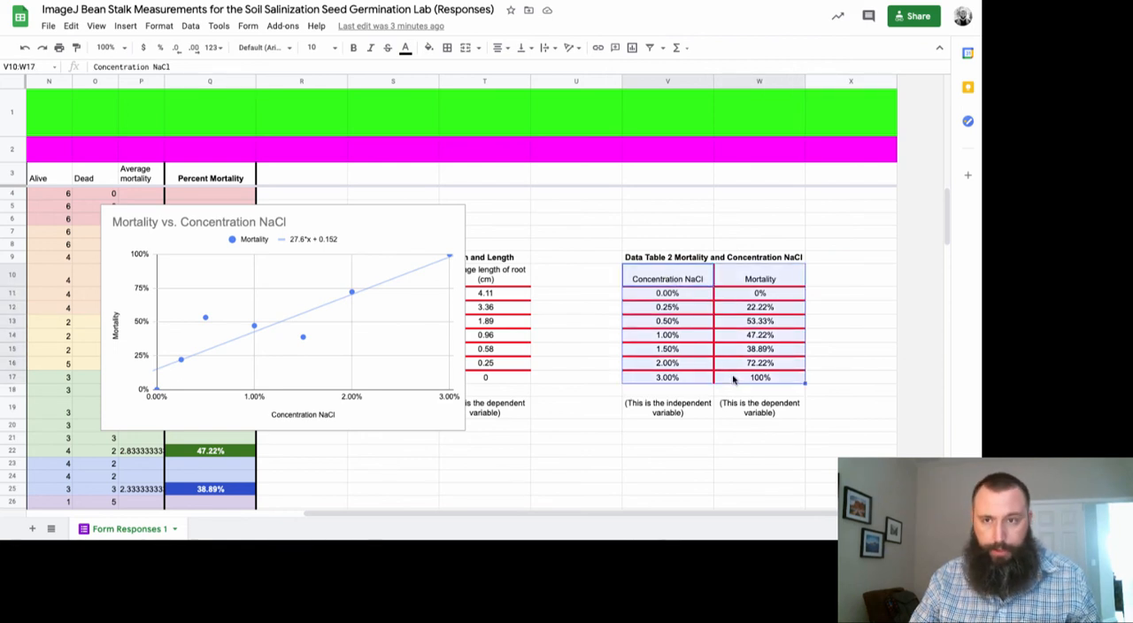
Copy the mortality table V10:W17 into the Google Docs lab document below Data Table 1 at item 6b, linked to the spreadsheet
{"action": "key", "text": "ctrl+c"}
{"action": "key", "text": "ctrl+Tab"}
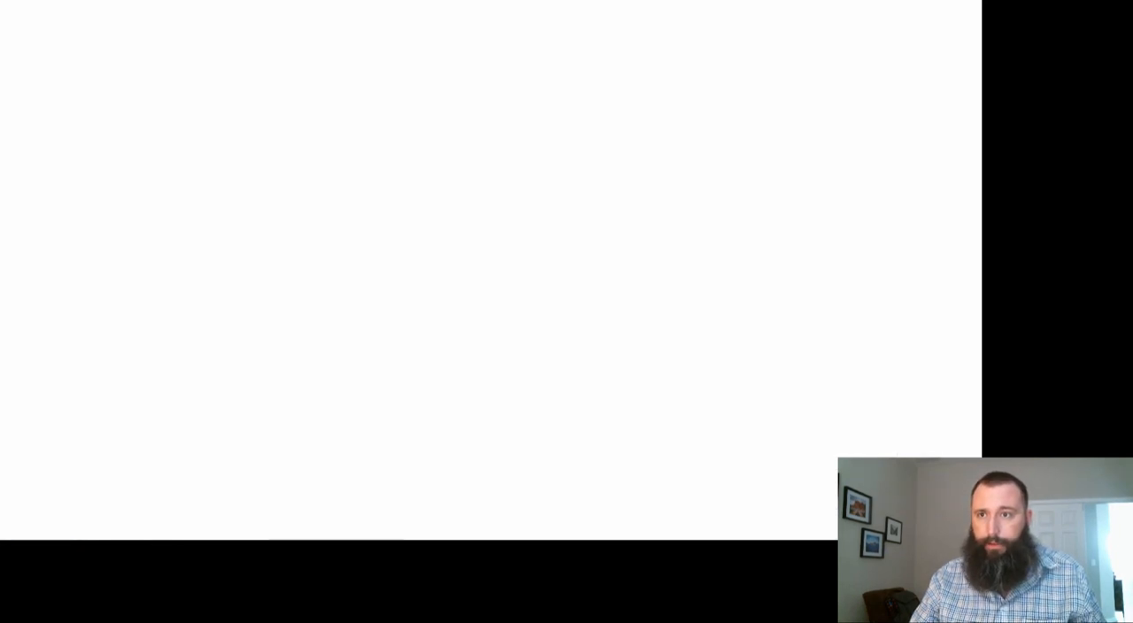
{"action": "scroll", "coordinate": [397, 276], "scroll_direction": "up", "scroll_amount": 5}
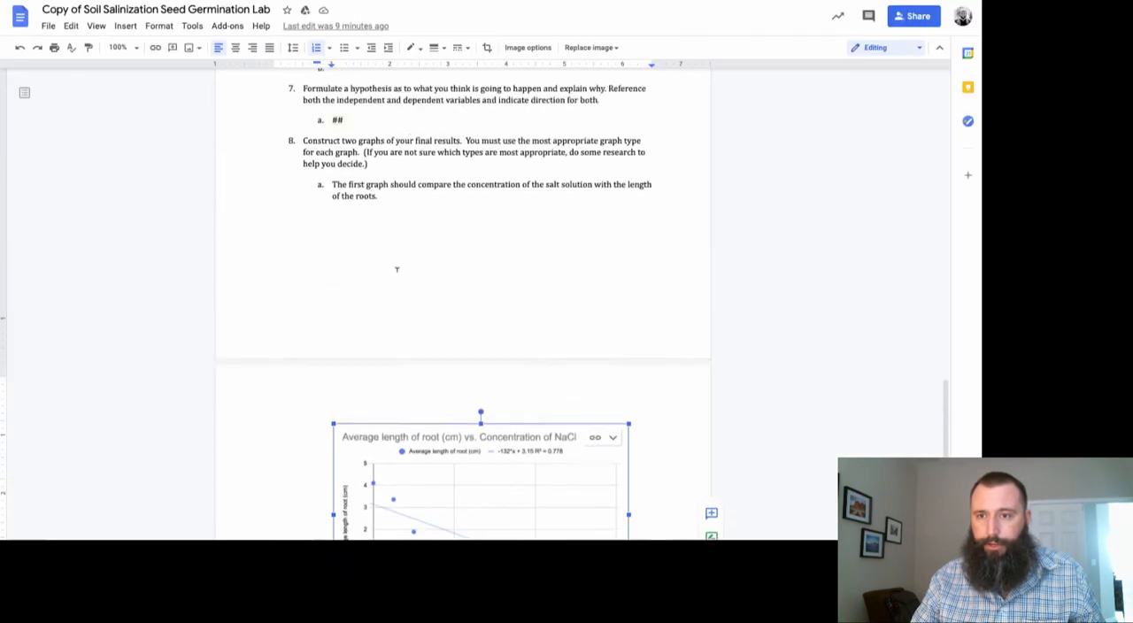
{"action": "left_click", "coordinate": [346, 285]}
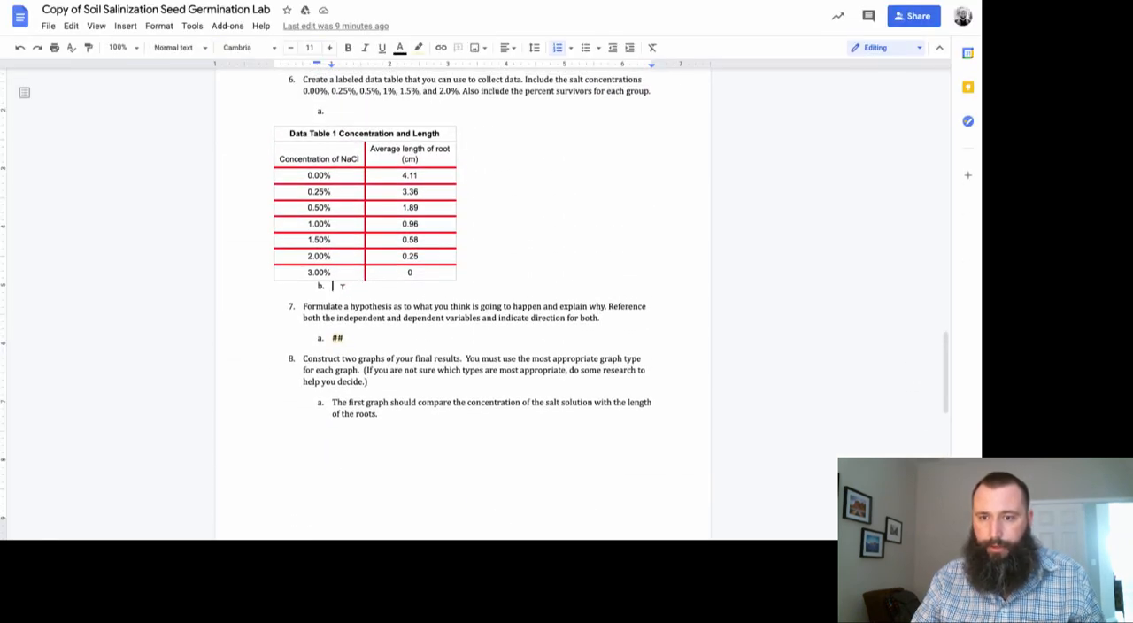
{"action": "key", "text": "ctrl+v"}
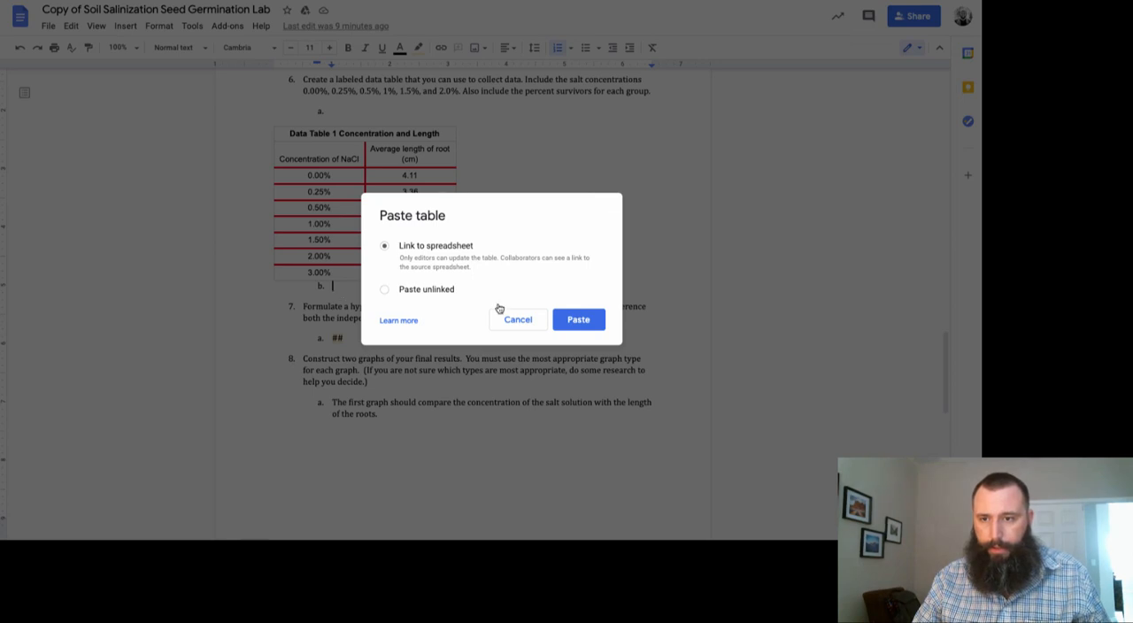
{"action": "left_click", "coordinate": [577, 320]}
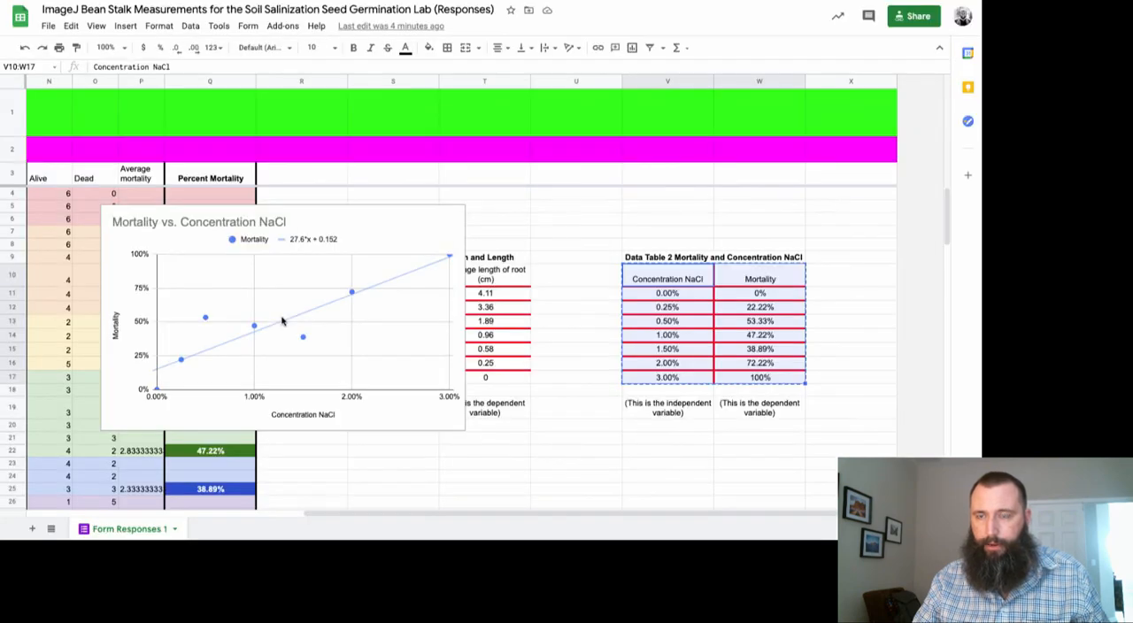
Copy the Mortality vs. Concentration NaCl chart from the spreadsheet into item 8c of the Google Docs lab document, linked to the spreadsheet
{"action": "scroll", "coordinate": [316, 307], "scroll_direction": "left", "scroll_amount": 5}
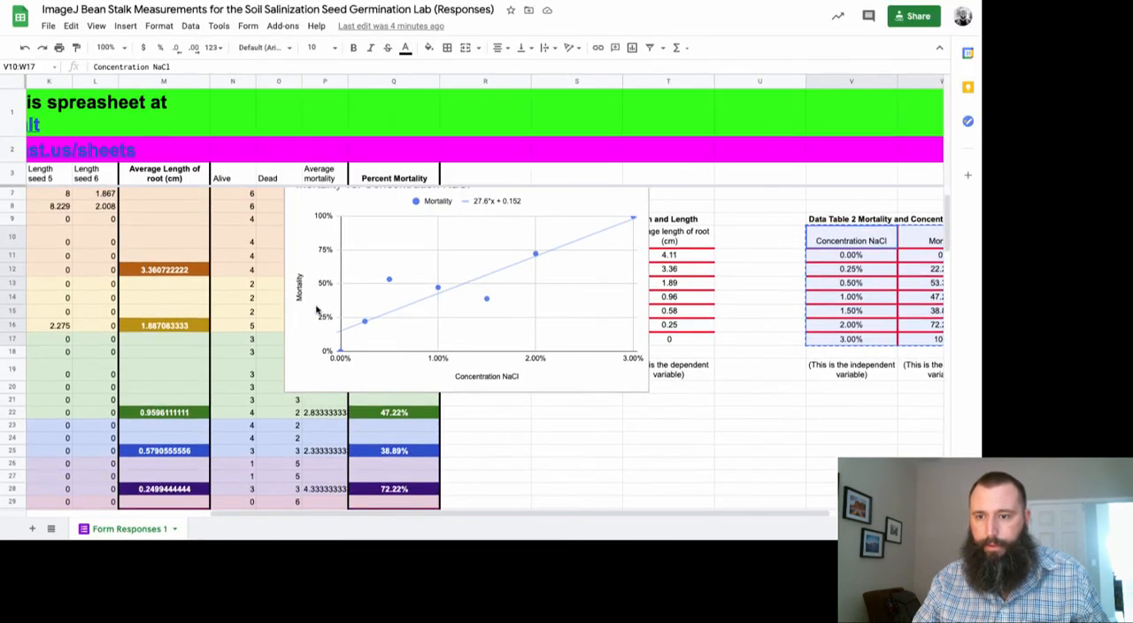
{"action": "left_click", "coordinate": [501, 216]}
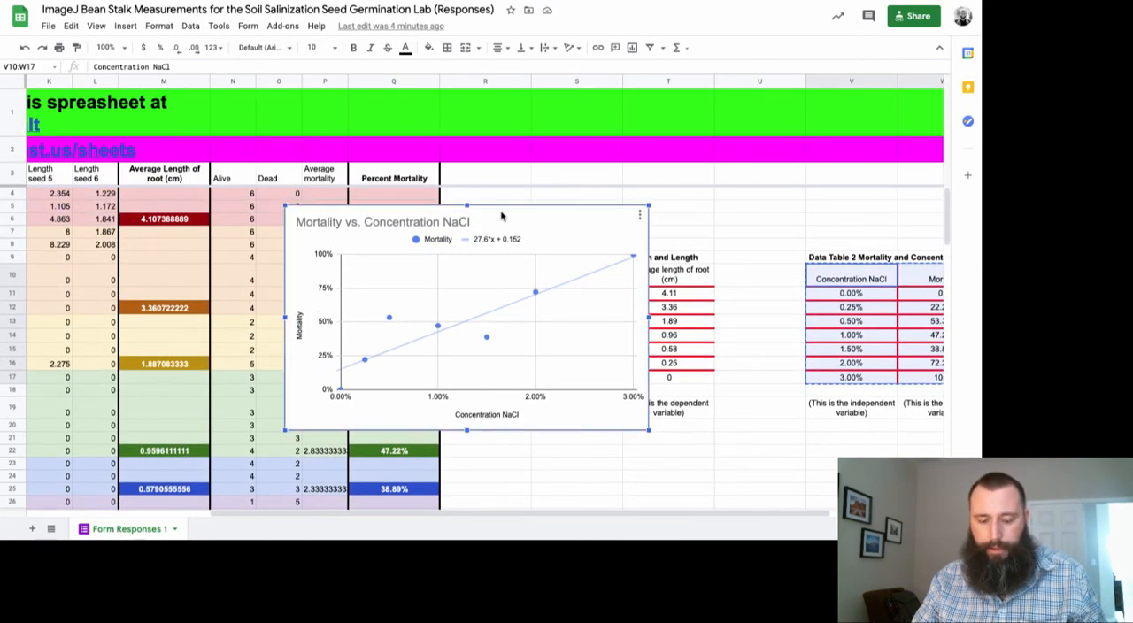
{"action": "key", "text": "super+c"}
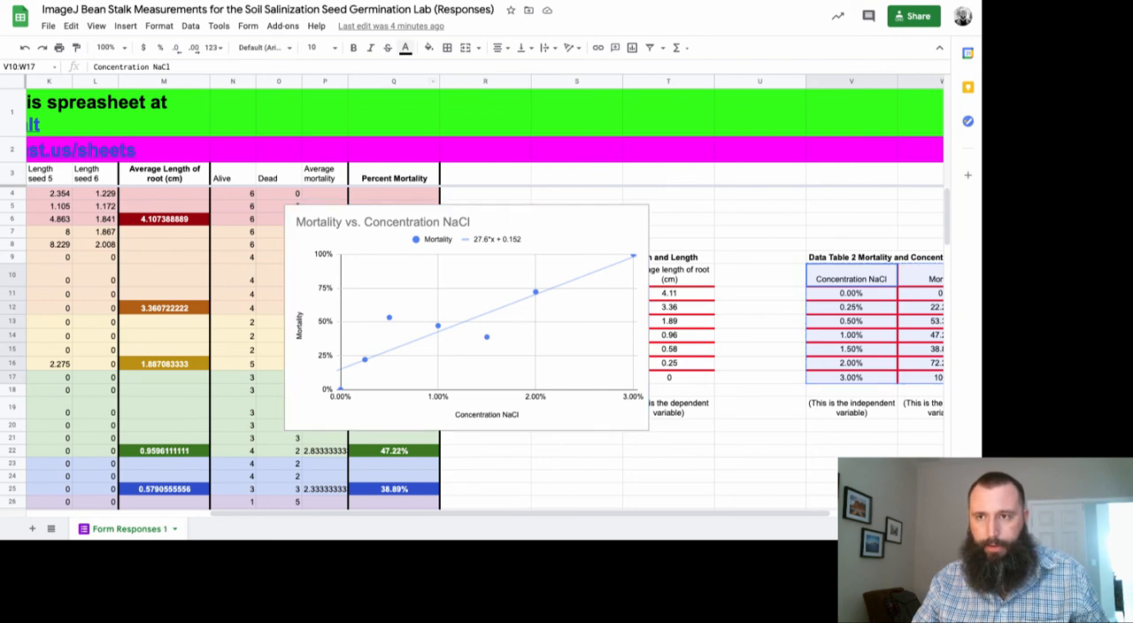
{"action": "key", "text": "ctrl+Tab"}
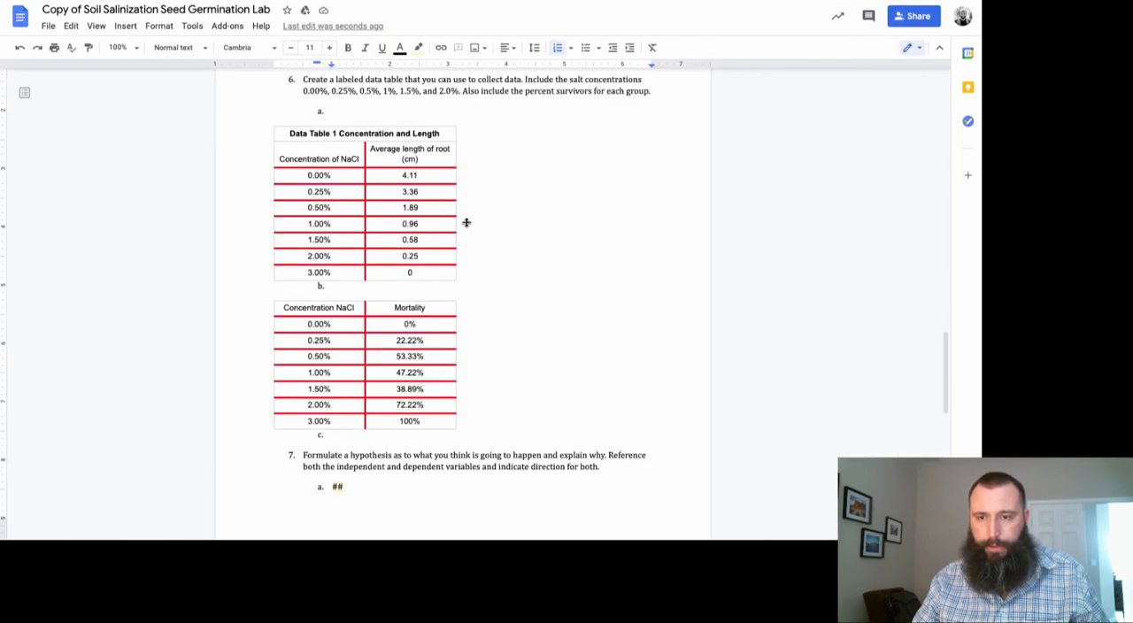
{"action": "scroll", "coordinate": [467, 222], "scroll_direction": "down", "scroll_amount": 8}
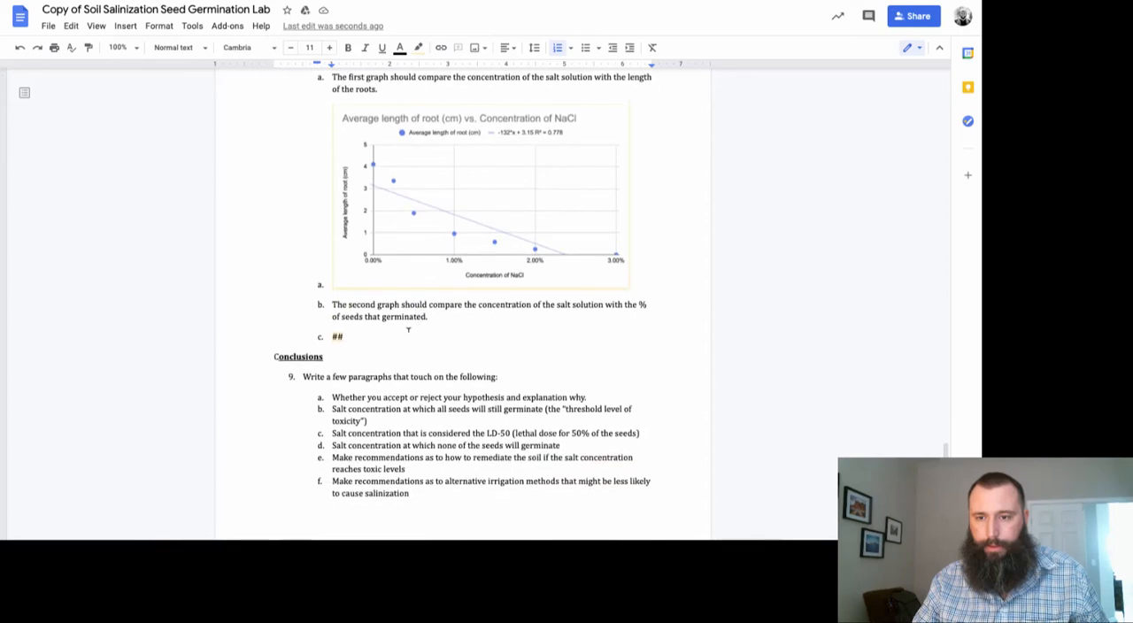
{"action": "double_click", "coordinate": [349, 335]}
{"action": "key", "text": "BackSpace"}
{"action": "key", "text": "BackSpace"}
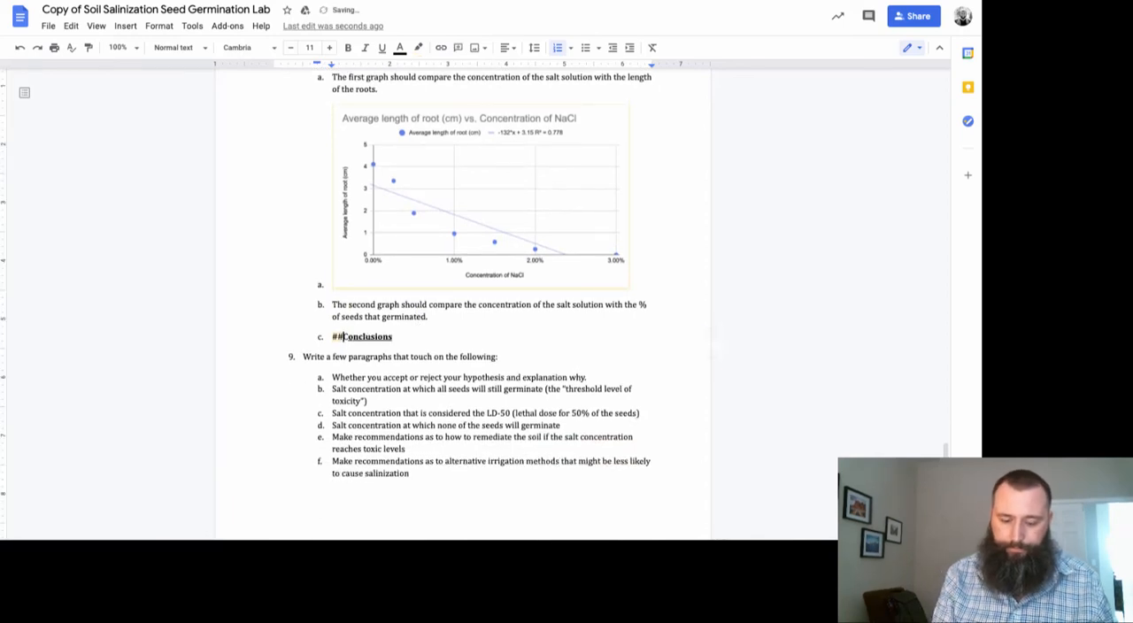
{"action": "key", "text": "ctrl+v"}
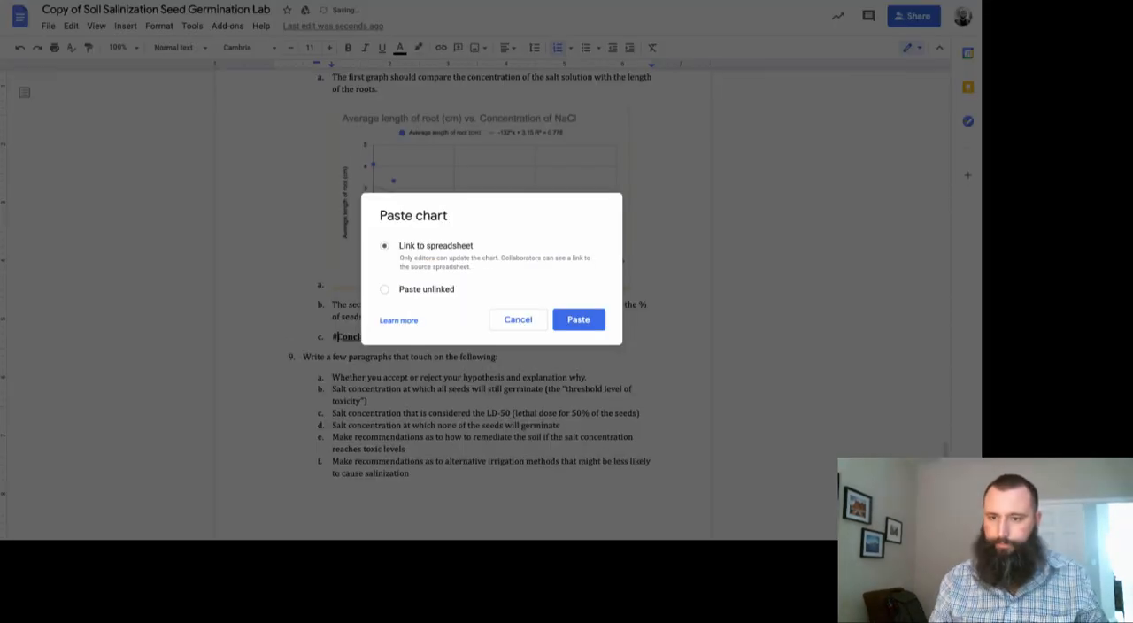
{"action": "key", "text": "Return"}
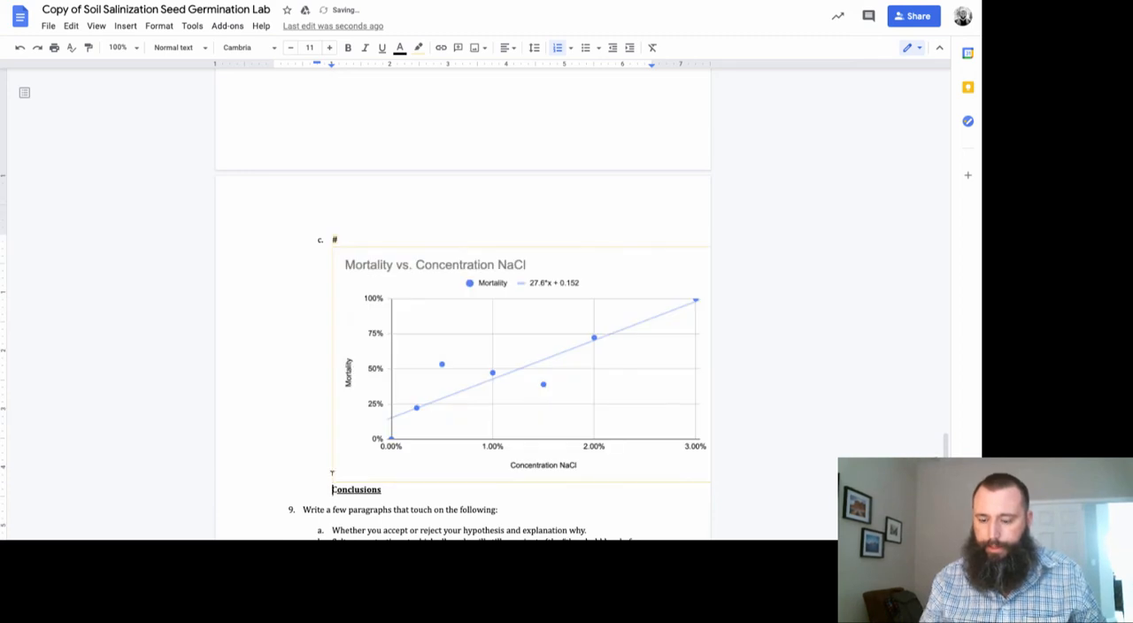
Put the Conclusions heading on its own unnumbered line and shrink the mortality chart to about 5 inches wide
{"action": "key", "text": "Return"}
{"action": "key", "text": "BackSpace"}
{"action": "key", "text": "BackSpace"}
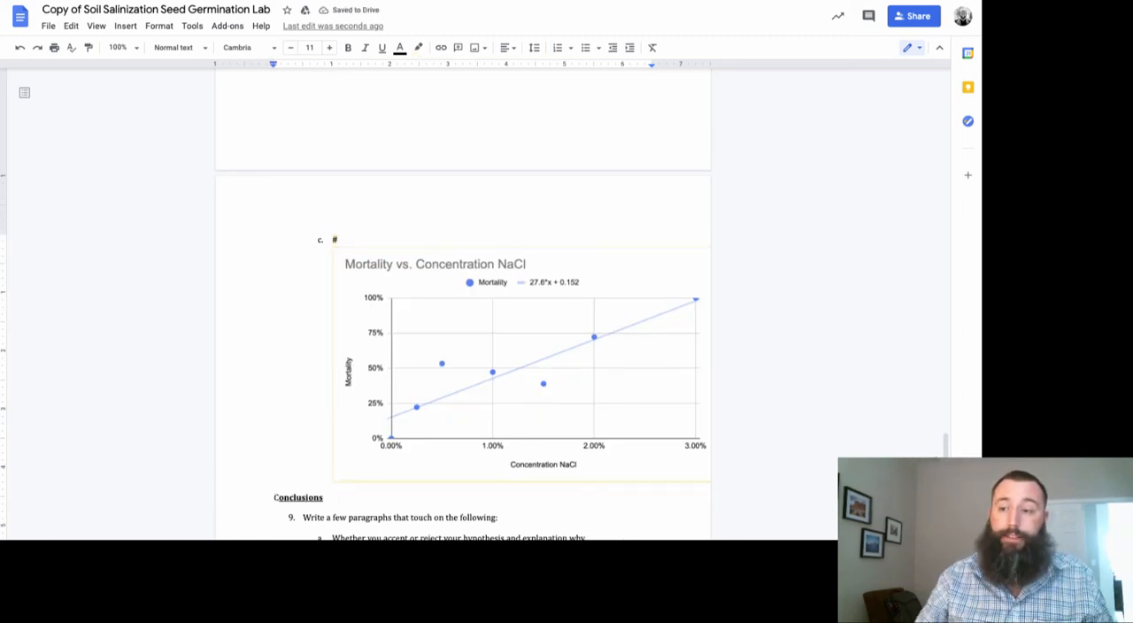
{"action": "left_click", "coordinate": [417, 447]}
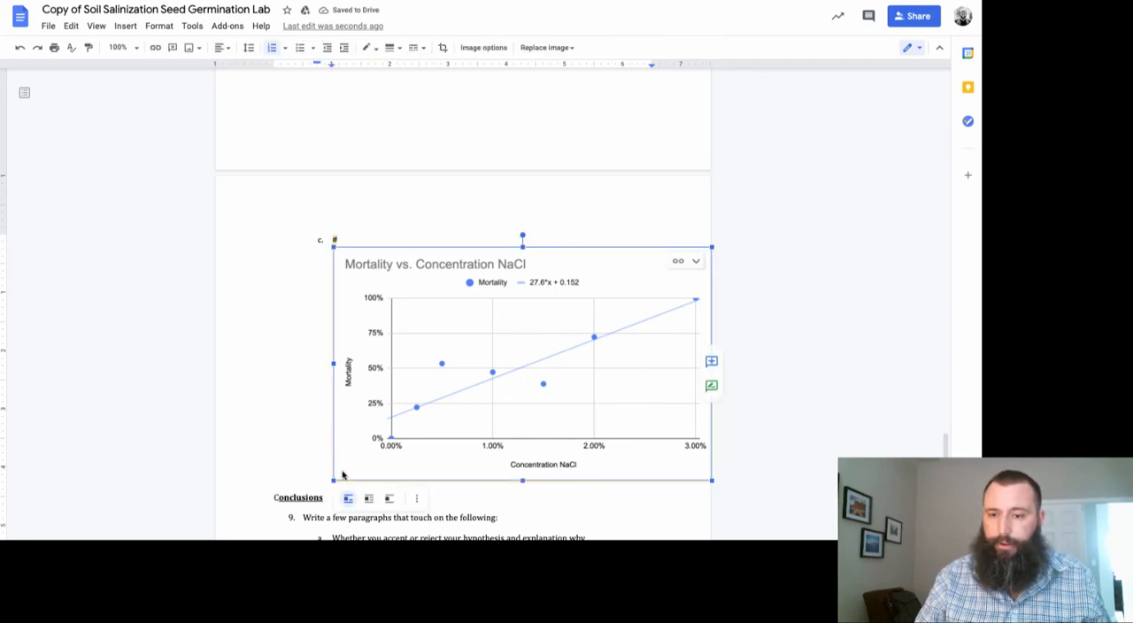
{"action": "left_click_drag", "start_coordinate": [332, 482], "coordinate": [420, 424]}
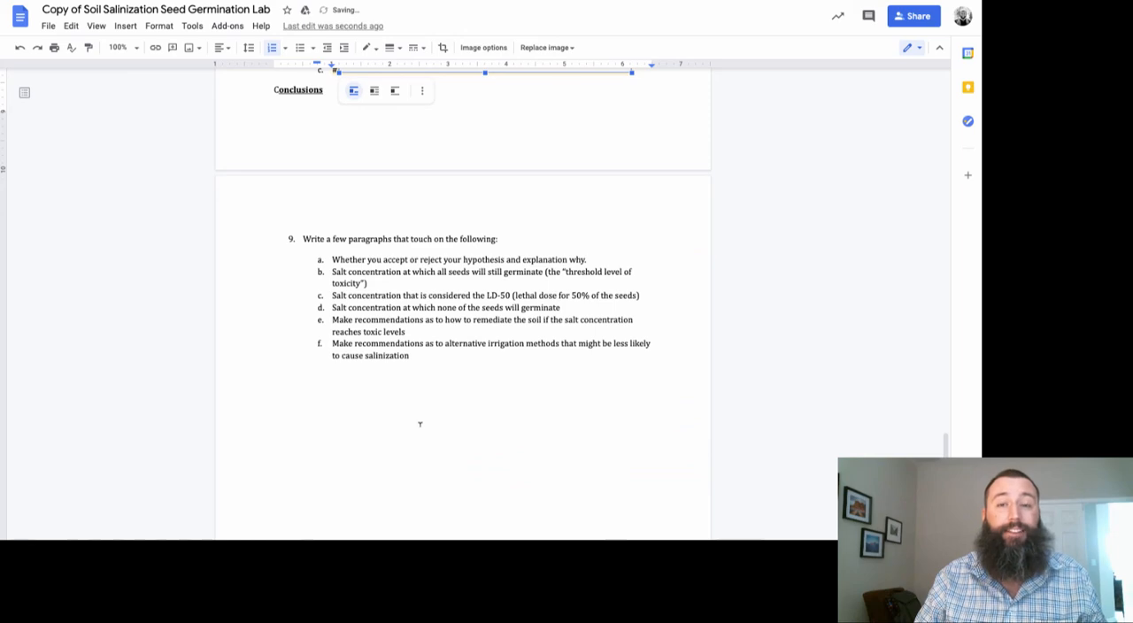